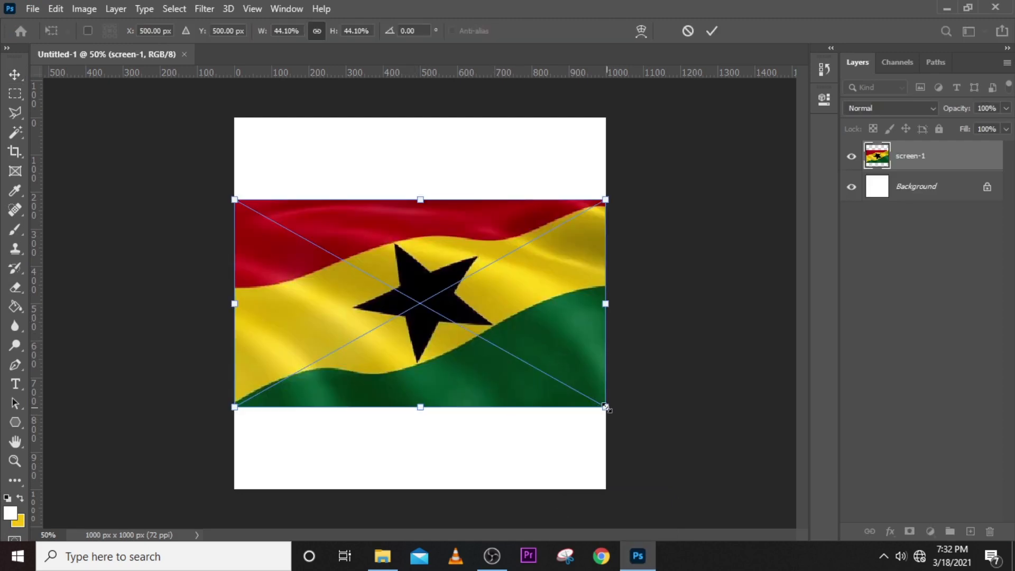
Scale the flag image to 51.20%, rotate it to -18.49°, and position it diagonally across the top of the canvas
drag(606, 406, 664, 438)
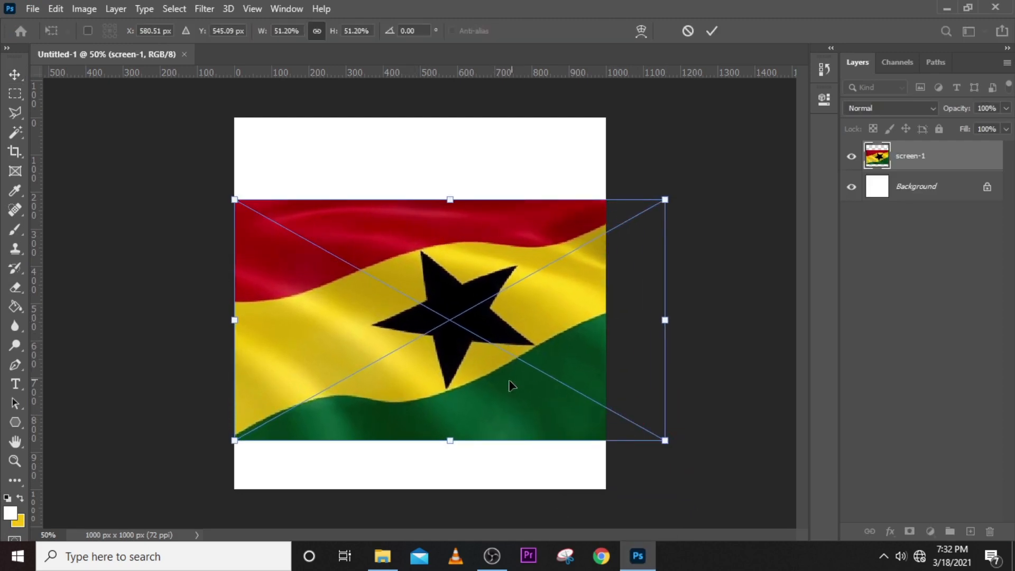
drag(505, 396, 498, 317)
drag(570, 390, 659, 351)
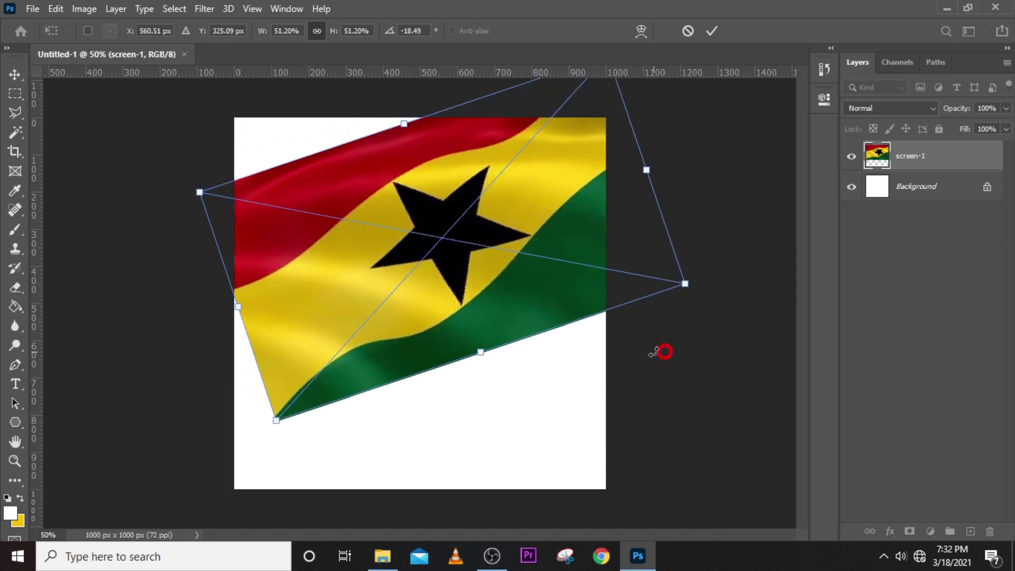
drag(533, 290, 484, 201)
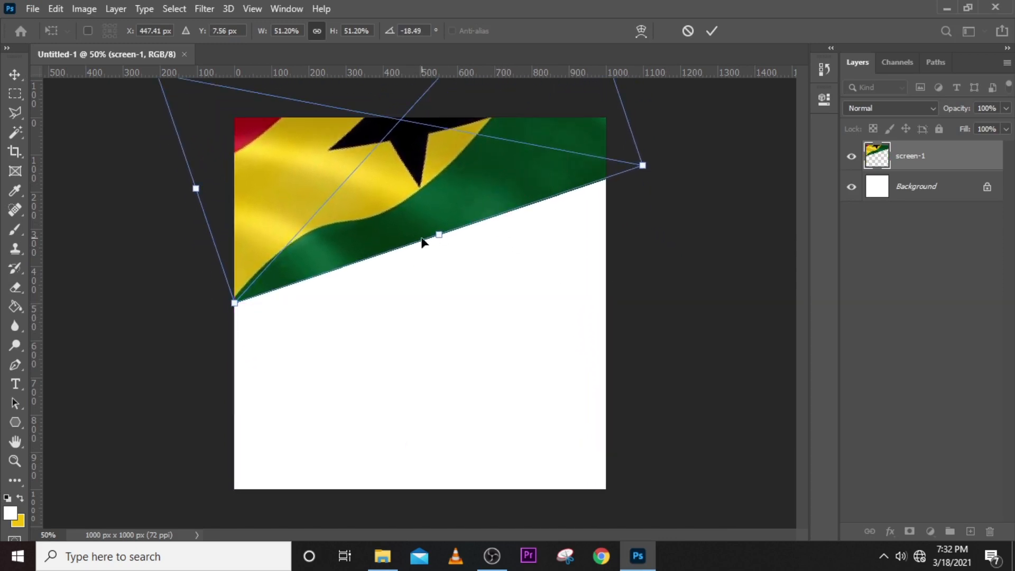
drag(424, 236, 422, 230)
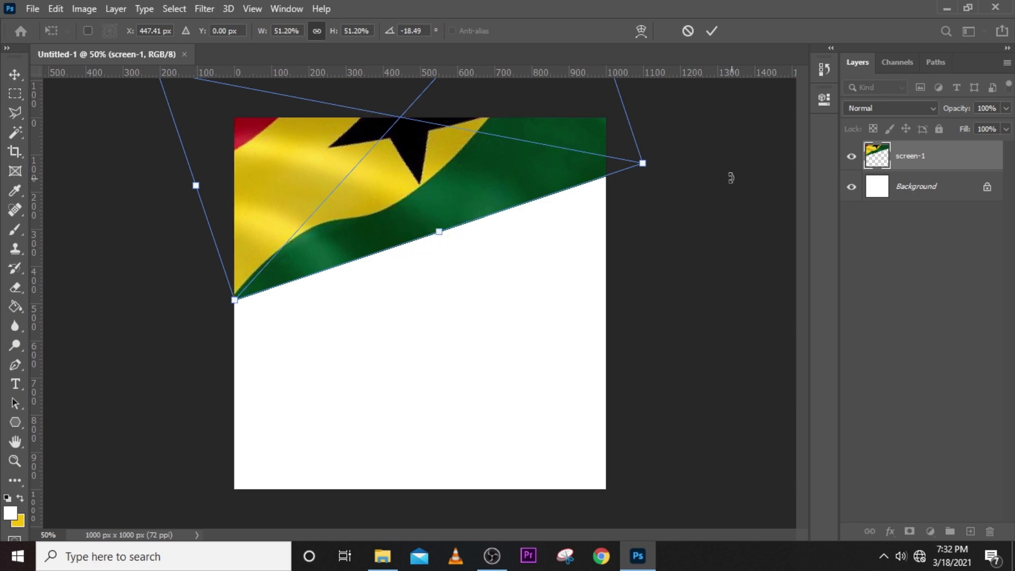
key(Return)
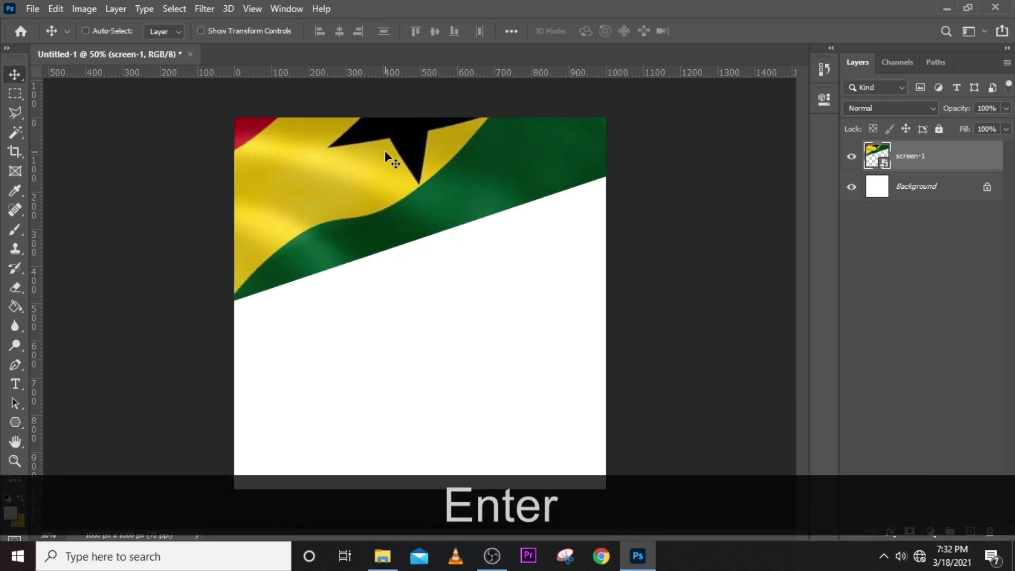
drag(385, 151, 385, 163)
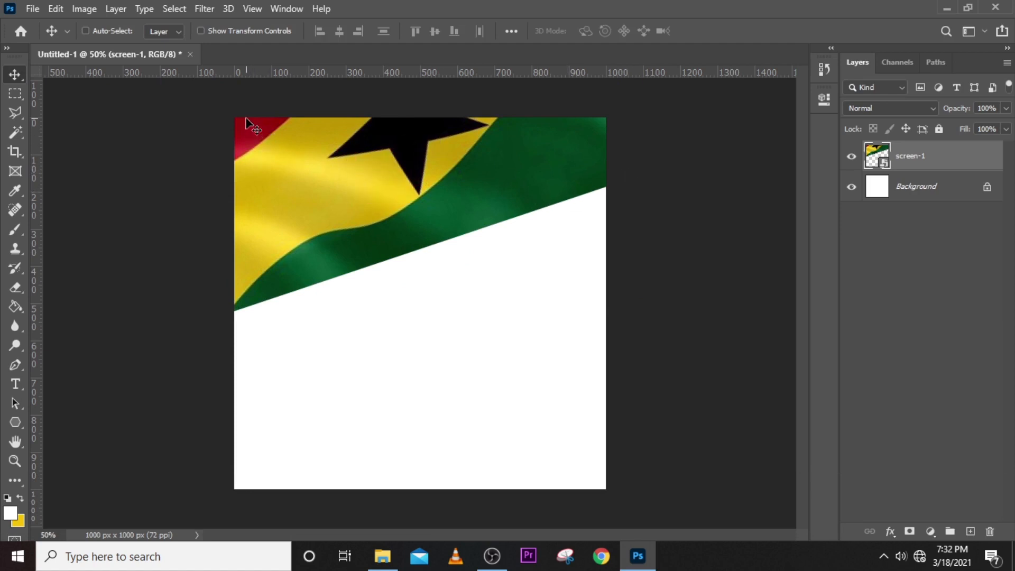
Add a new layer above the flag and set up a Soft Round brush with the foreground colour #fefeff
click(970, 531)
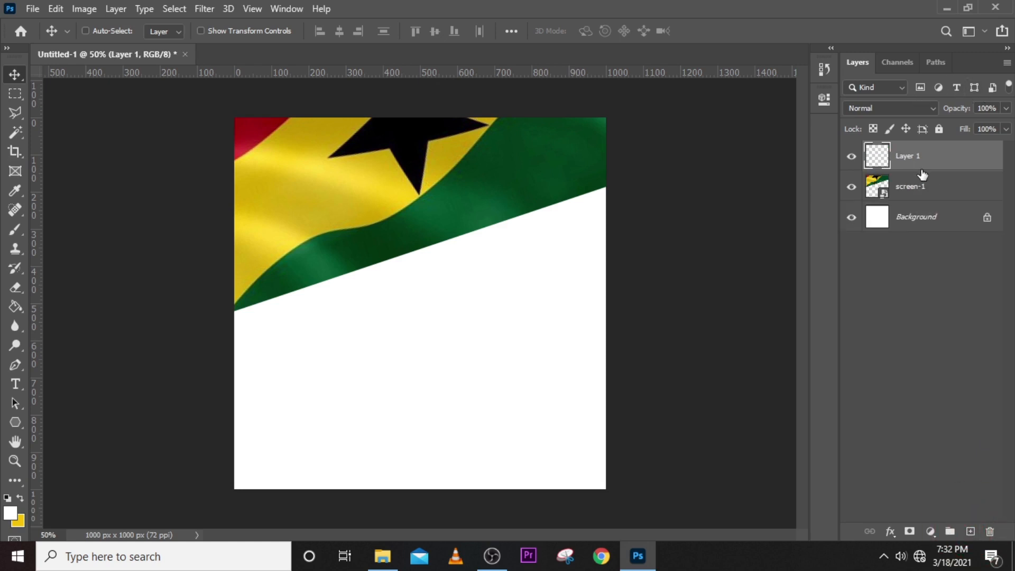
drag(15, 229, 78, 227)
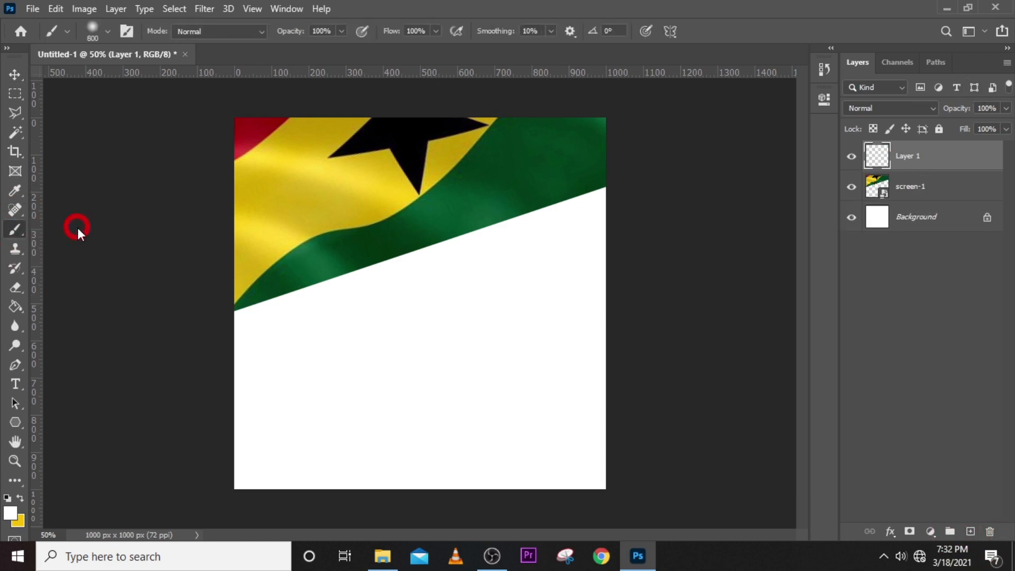
click(108, 31)
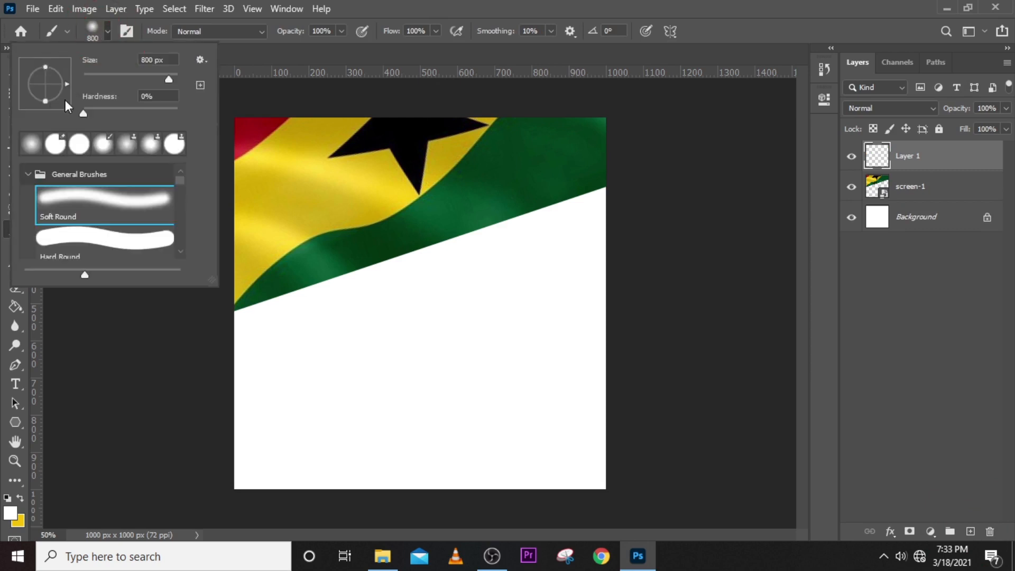
click(35, 152)
click(487, 12)
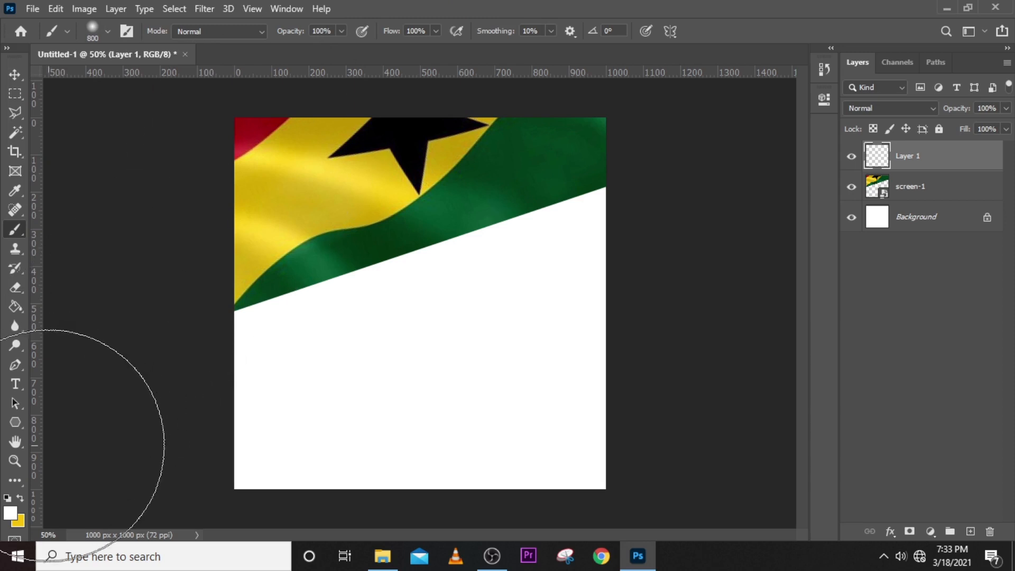
click(10, 512)
click(617, 94)
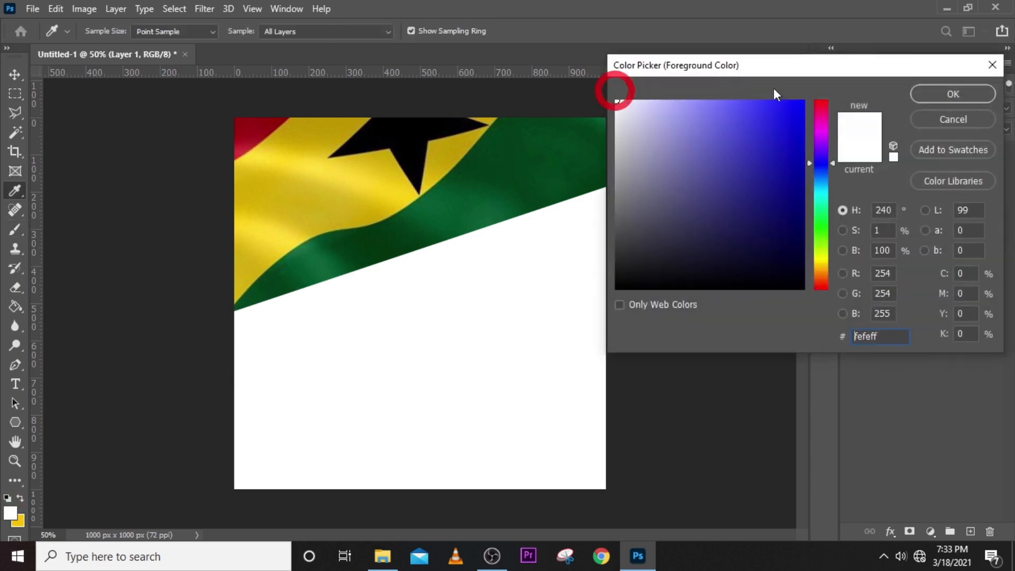
click(953, 93)
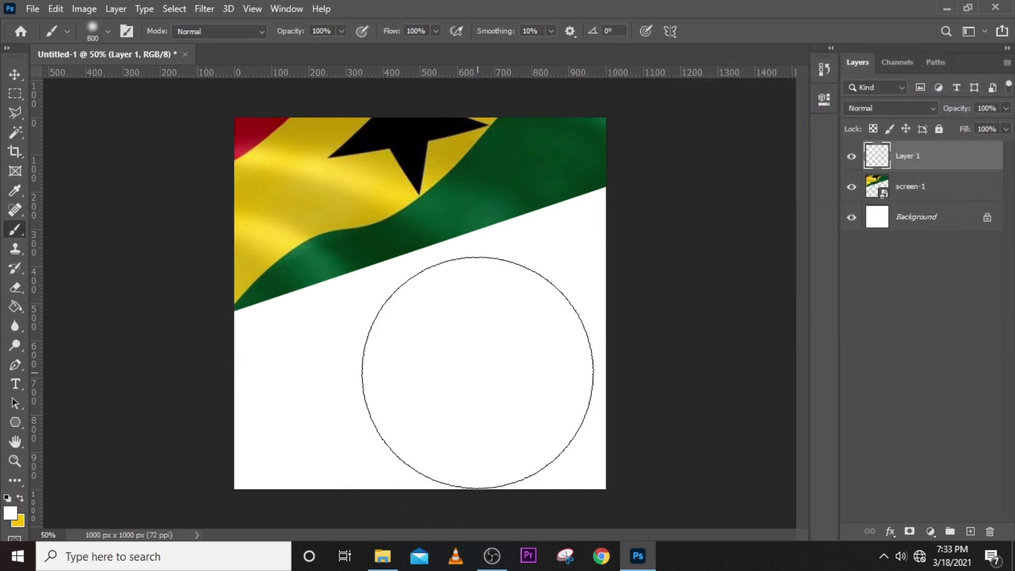
Paint along the flag's lower edge on the new layer with a 600 px brush to fade it into the white background
key(bracketleft)
key(bracketleft)
mouse_move(250, 375)
mouse_down()
mouse_move(591, 293)
mouse_move(314, 389)
mouse_move(434, 464)
mouse_move(536, 427)
mouse_move(666, 437)
mouse_move(385, 430)
mouse_move(401, 383)
mouse_move(334, 405)
mouse_move(260, 401)
mouse_move(363, 386)
mouse_move(680, 253)
mouse_up()
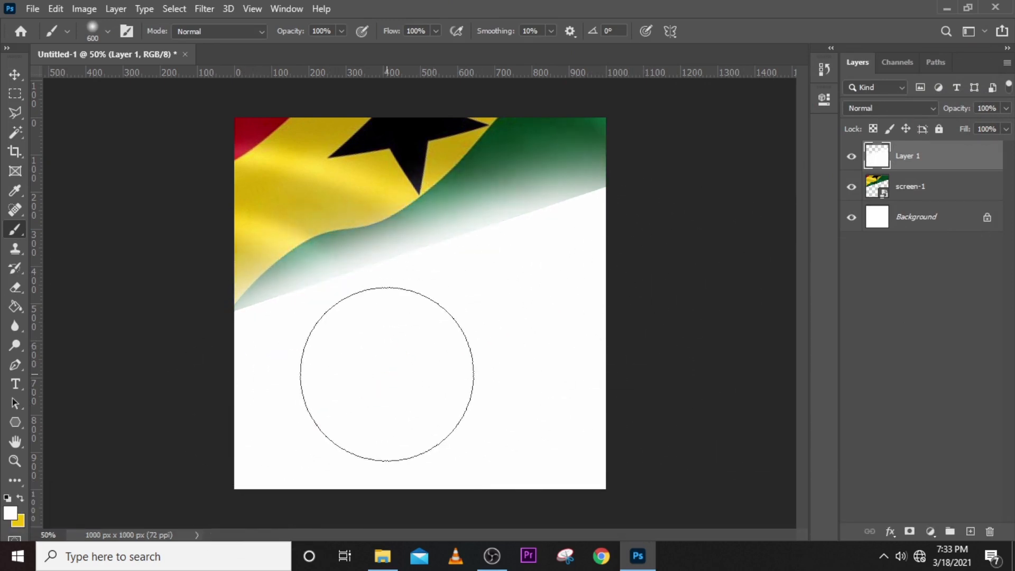
key(bracketright)
key(bracketright)
key(bracketright)
key(bracketleft)
key(bracketleft)
key(bracketleft)
key(bracketleft)
key(bracketleft)
key(bracketleft)
key(bracketleft)
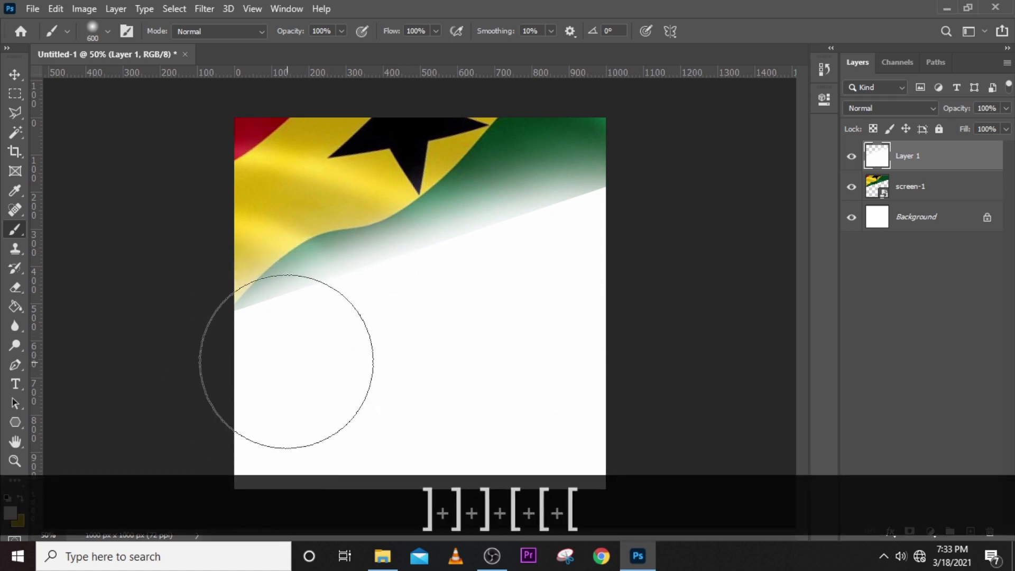
drag(327, 290, 627, 200)
key(bracketright)
key(bracketright)
key(bracketright)
key(bracketright)
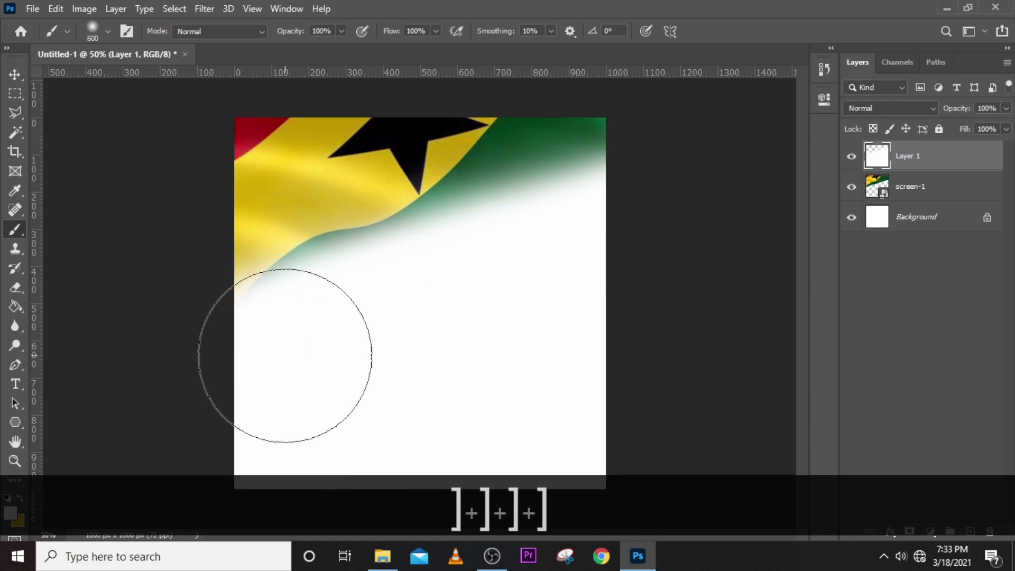
drag(386, 306, 649, 209)
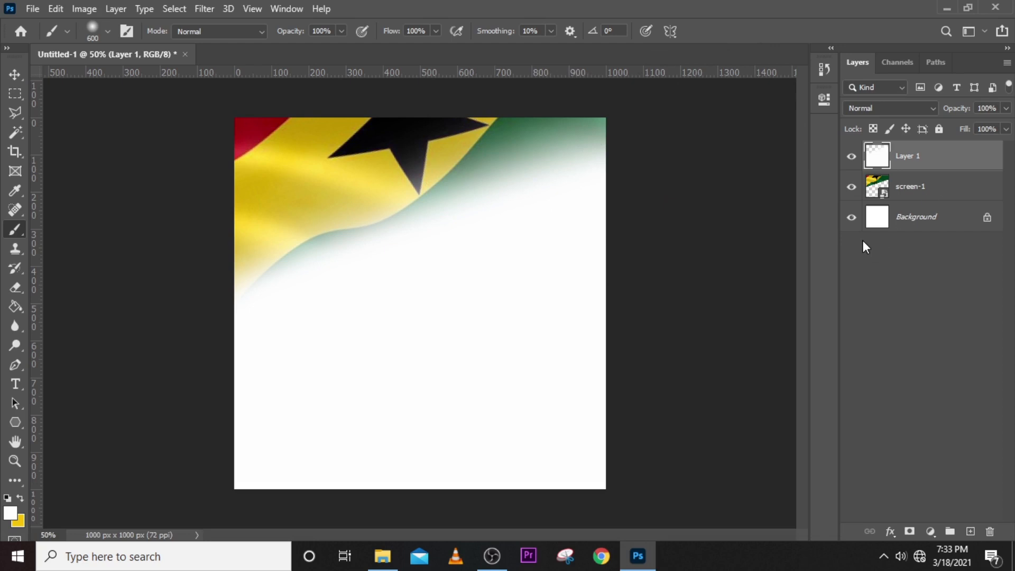
click(384, 556)
drag(243, 197, 262, 140)
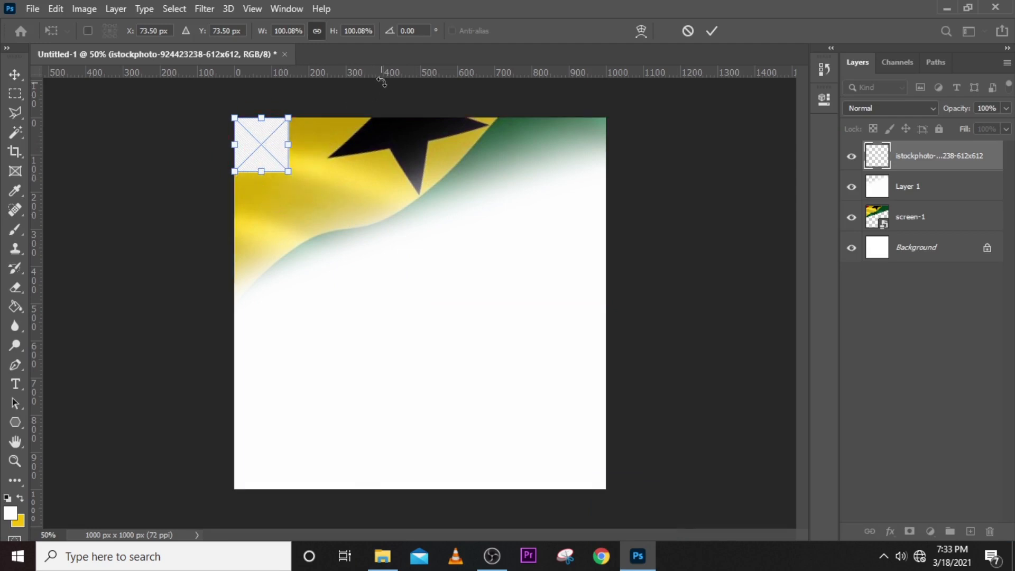
drag(384, 74, 356, 303)
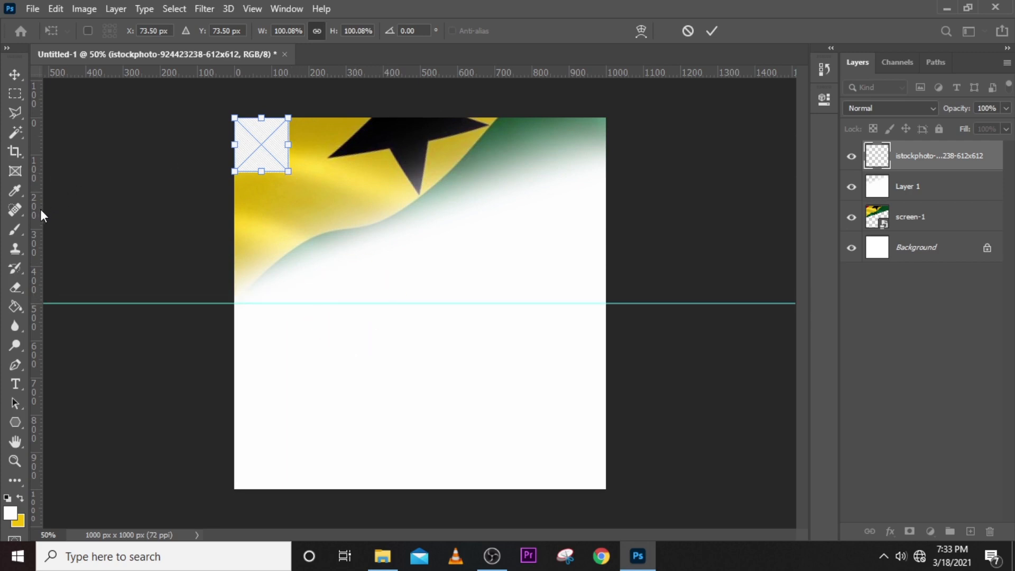
drag(41, 214, 419, 197)
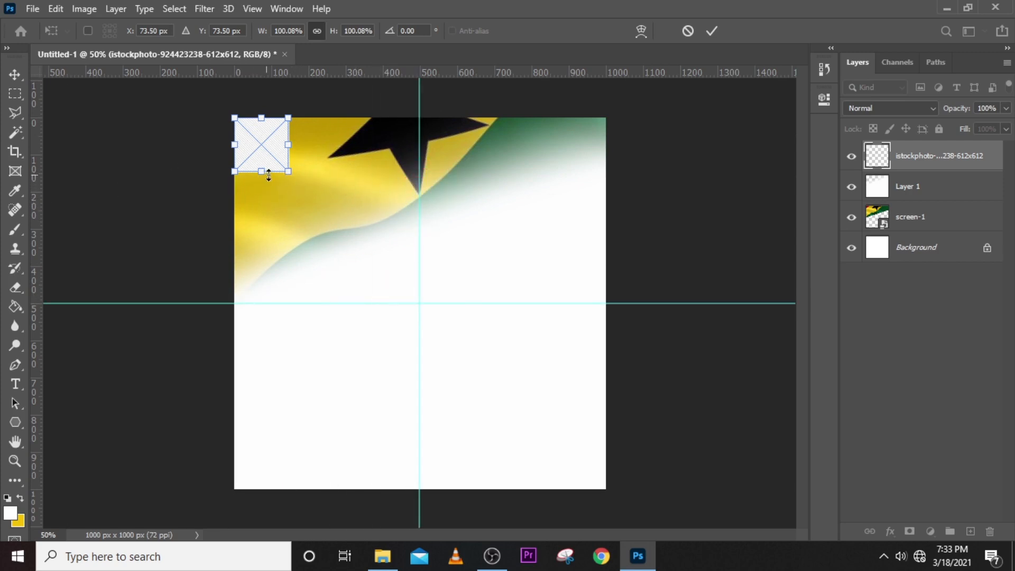
Enlarge the pattern to fill the canvas's upper-left quarter and place a duplicate of it over the upper-right quarter
drag(290, 170, 420, 305)
key(Return)
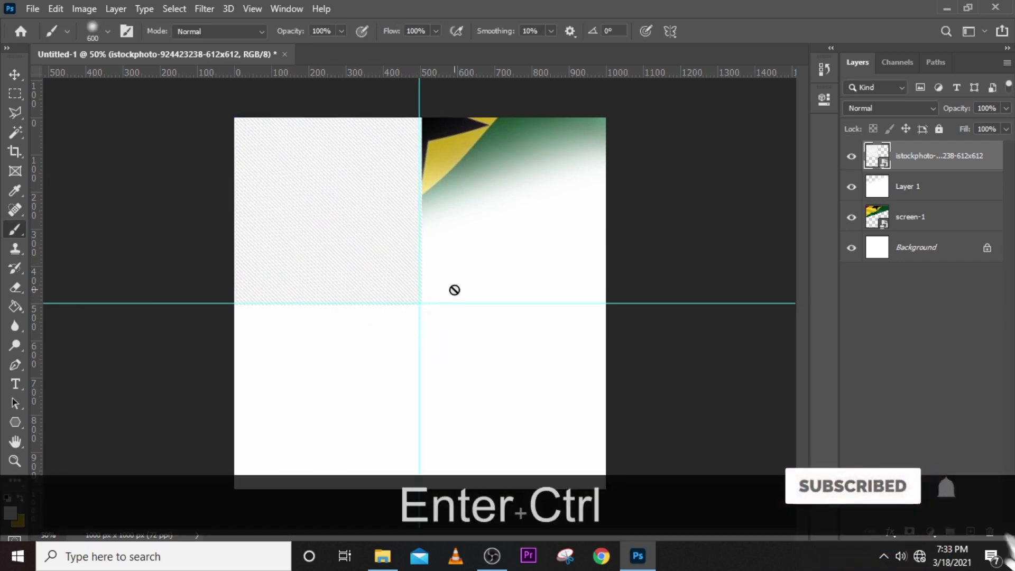
key(ctrl+j)
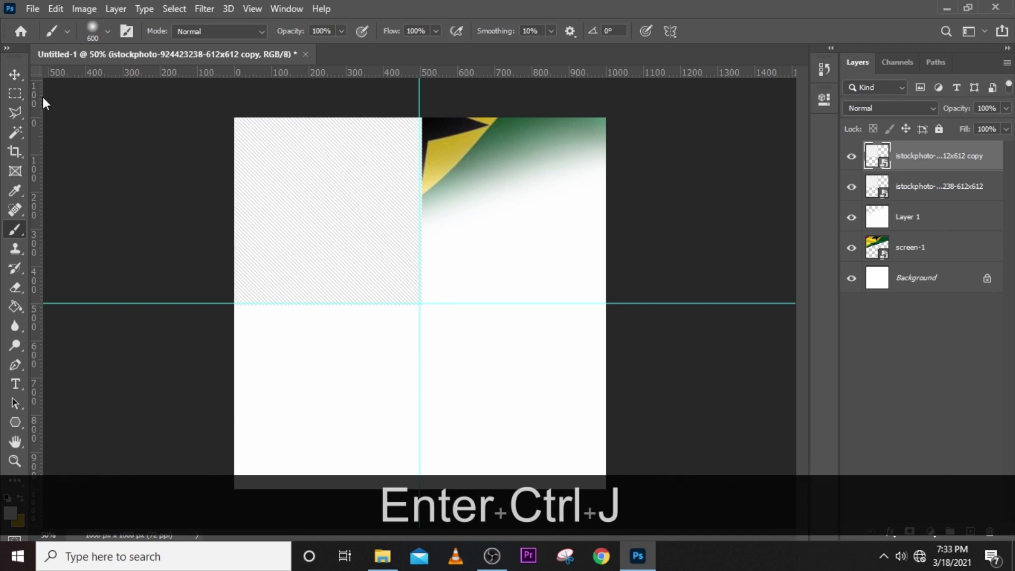
click(15, 75)
drag(342, 218, 534, 224)
key(Left)
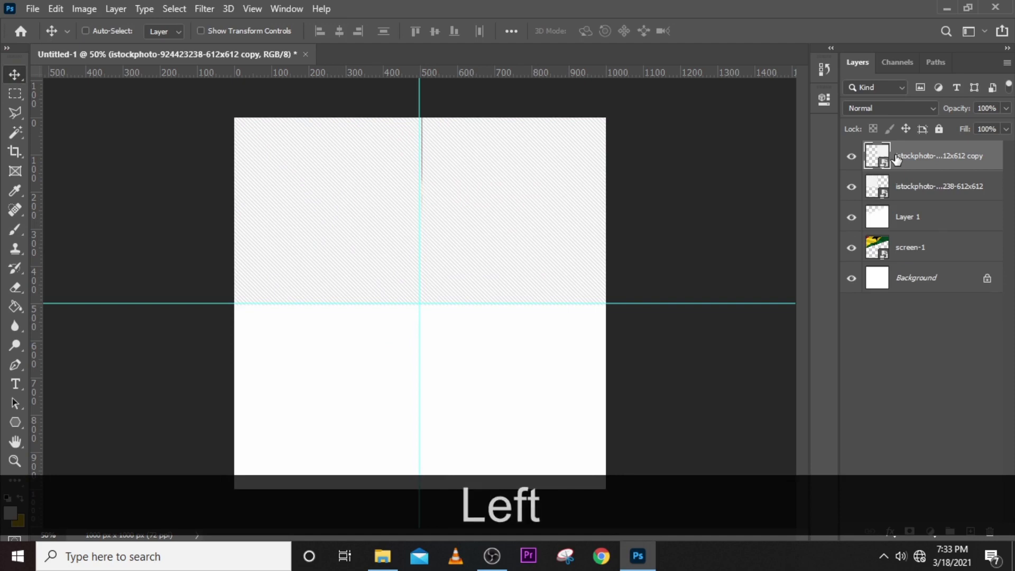
Duplicate both pattern layers, move the copies down to cover the canvas's lower half without a gap, and hide the guides
key(ctrl)
ctrl+click(910, 190)
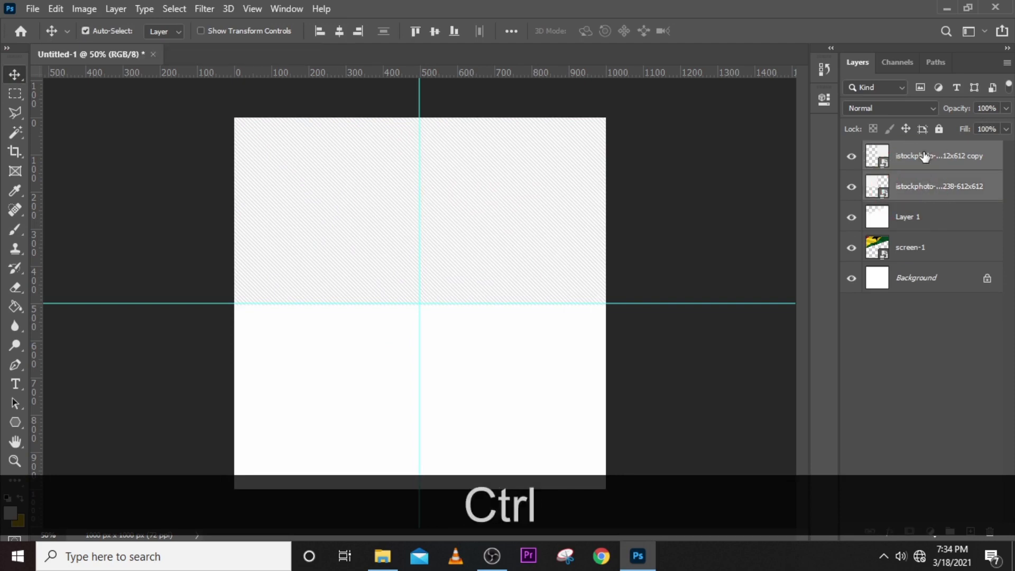
key(ctrl+j)
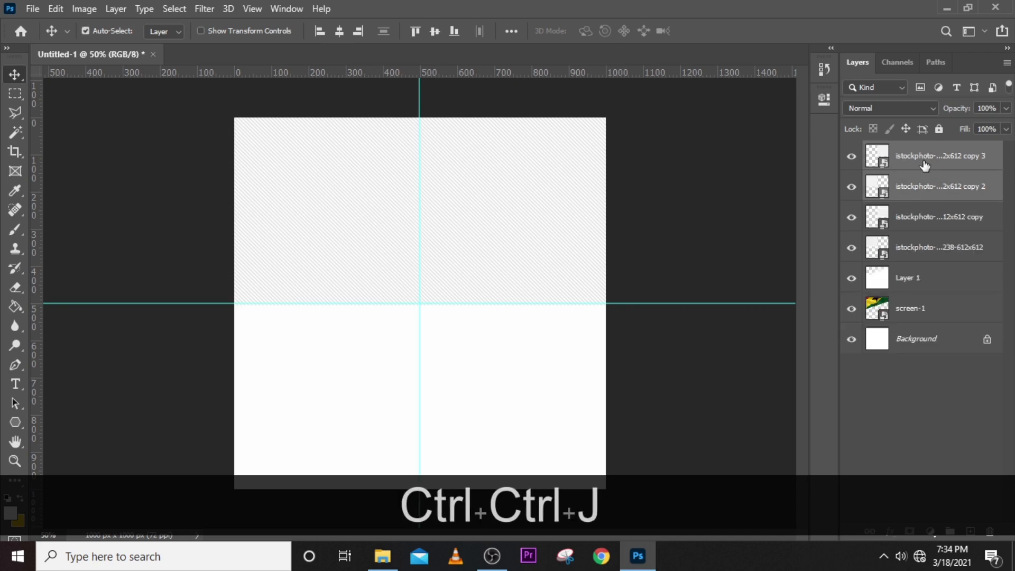
key(shift)
drag(463, 197, 450, 381)
key(shift+Up)
key(shift+Up)
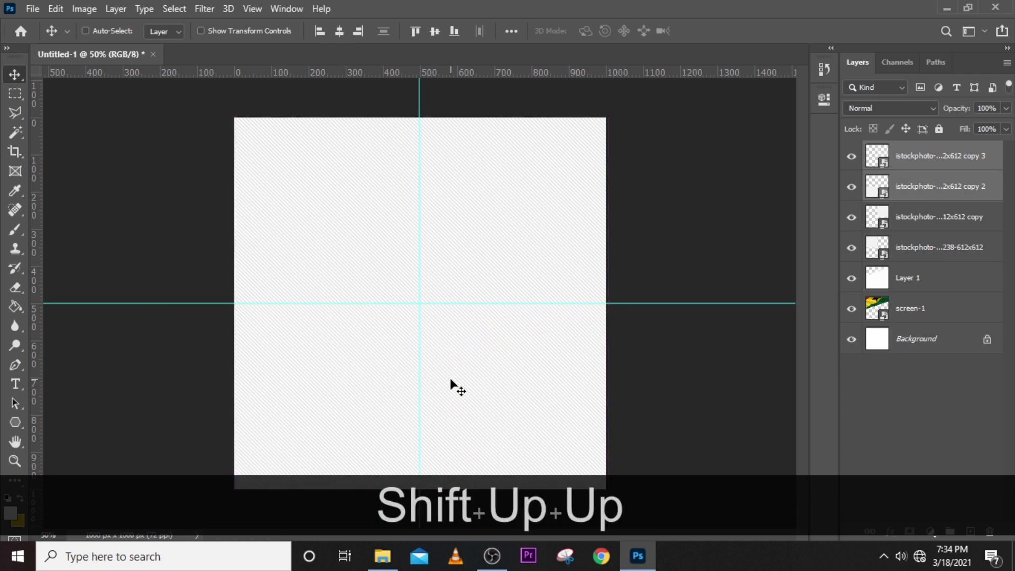
key(ctrl)
key(ctrl+h)
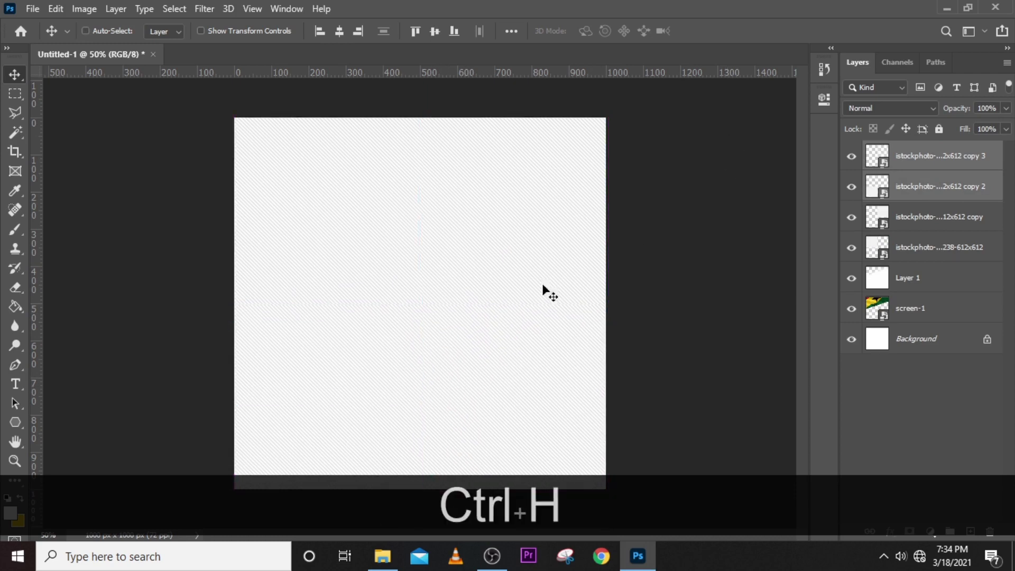
Merge the four pattern layers into a single layer
key(ctrl+equal)
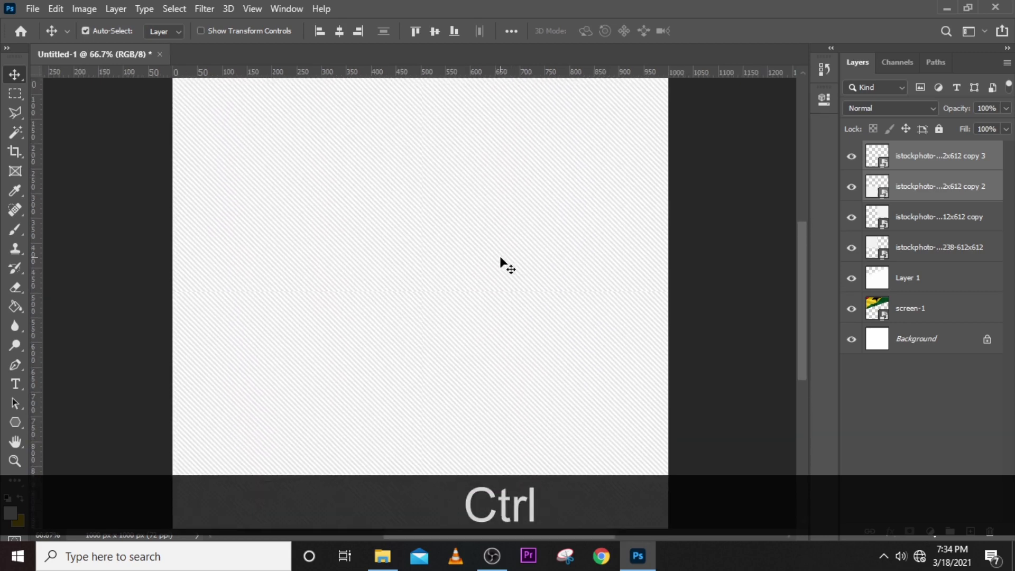
key(ctrl+0)
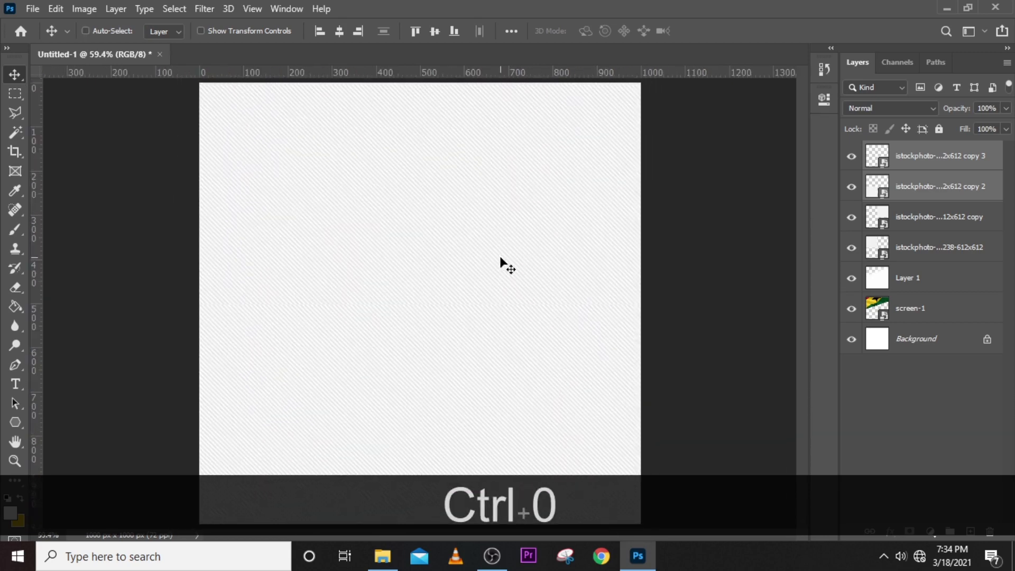
click(934, 156)
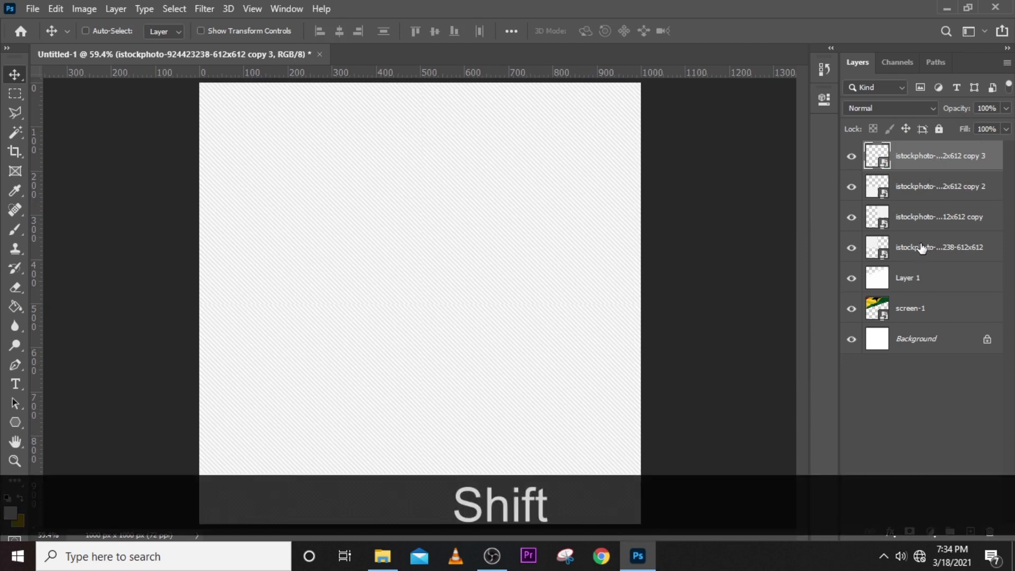
shift+click(922, 249)
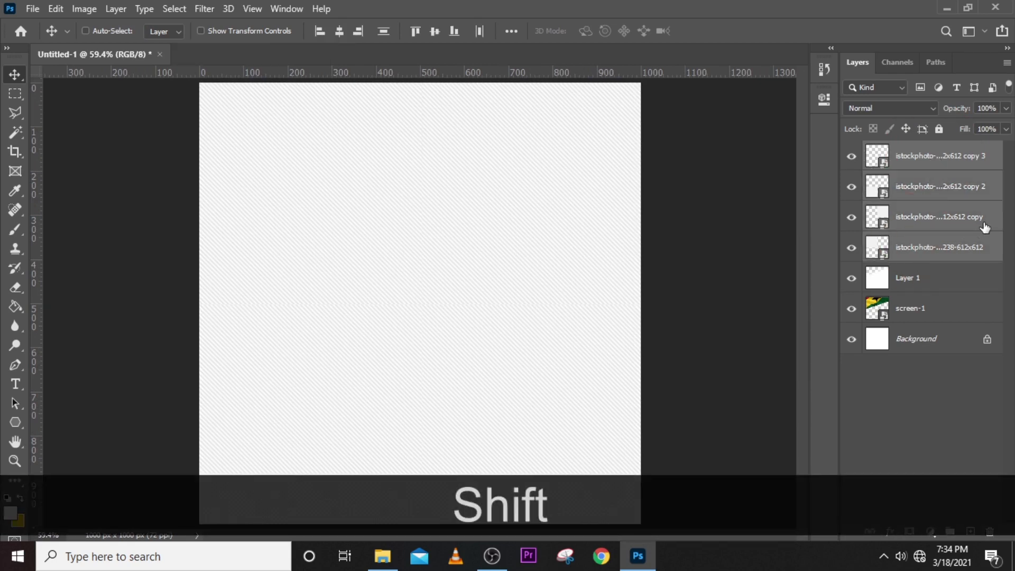
key(ctrl+shift)
key(ctrl+shift+e)
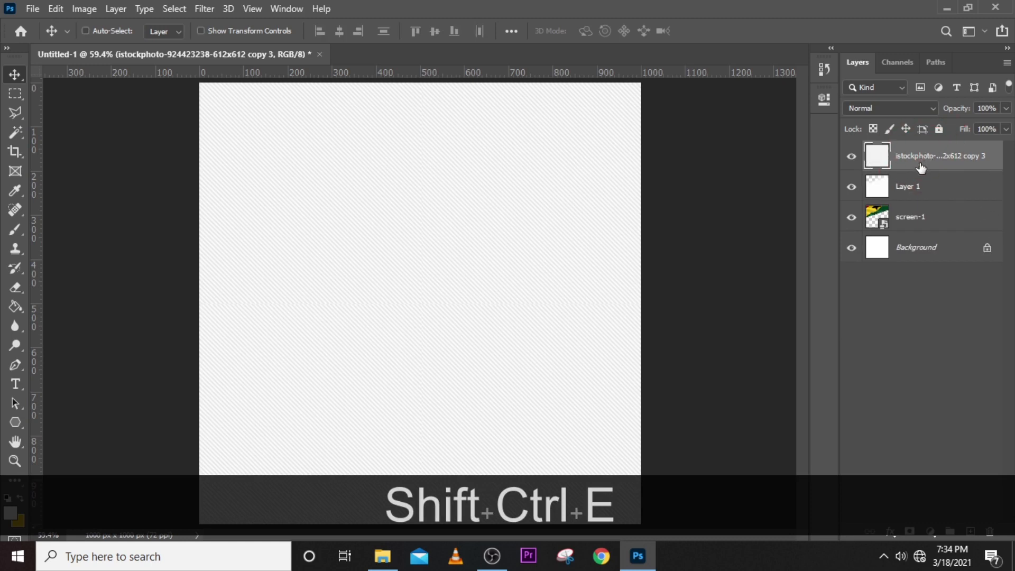
Toggle the merged pattern layer's visibility to compare the design with and without the diagonal lines
click(852, 157)
click(852, 157)
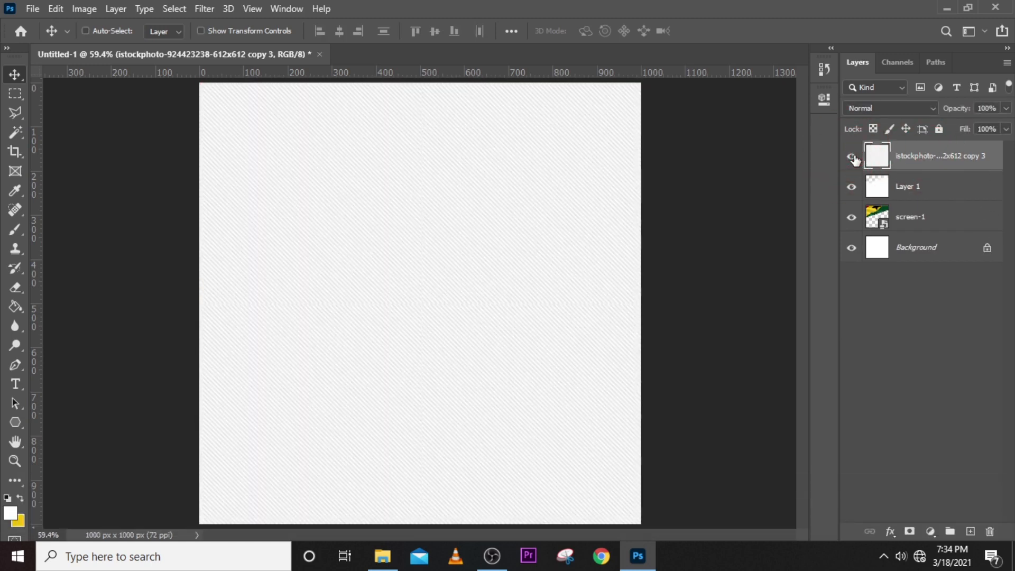
click(852, 157)
click(852, 157)
click(853, 157)
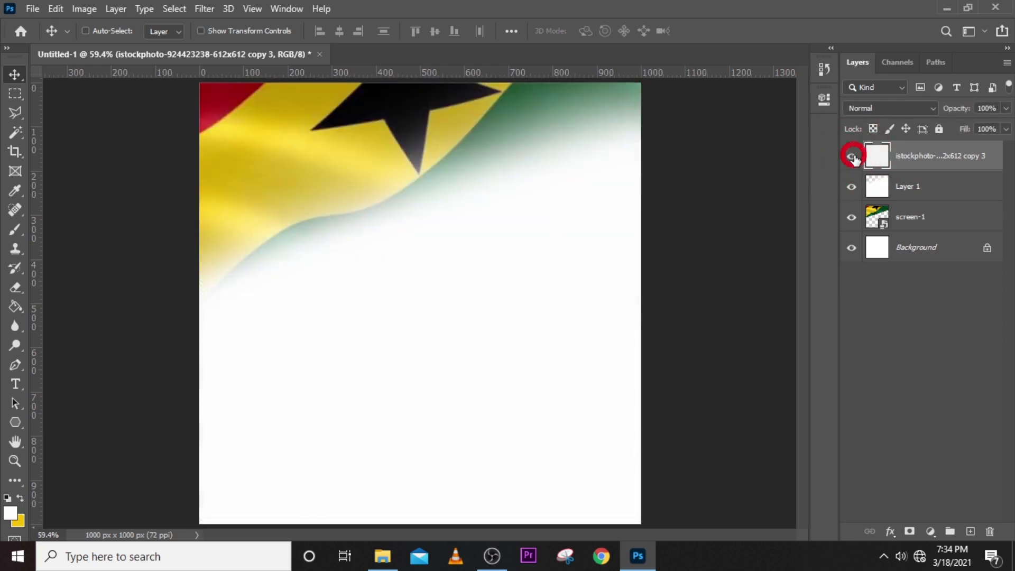
click(853, 157)
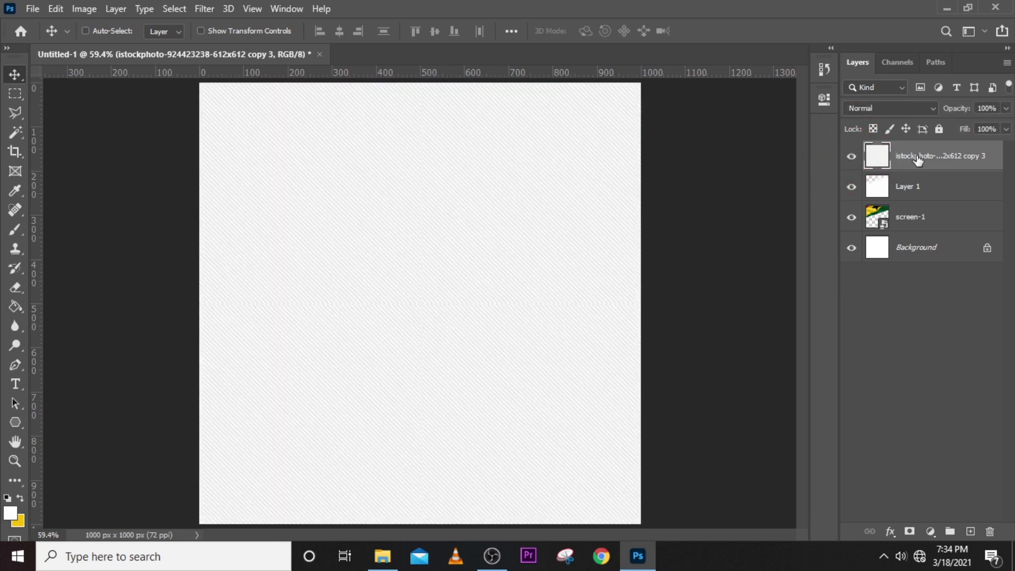
Set the merged pattern layer's blend mode to Linear Burn and its fill to 42%
click(894, 110)
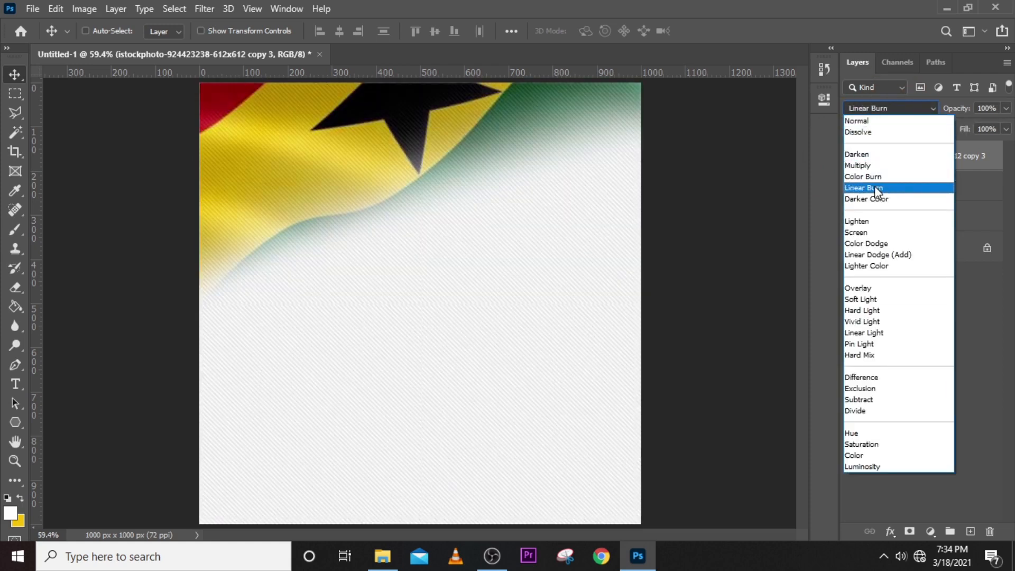
click(876, 188)
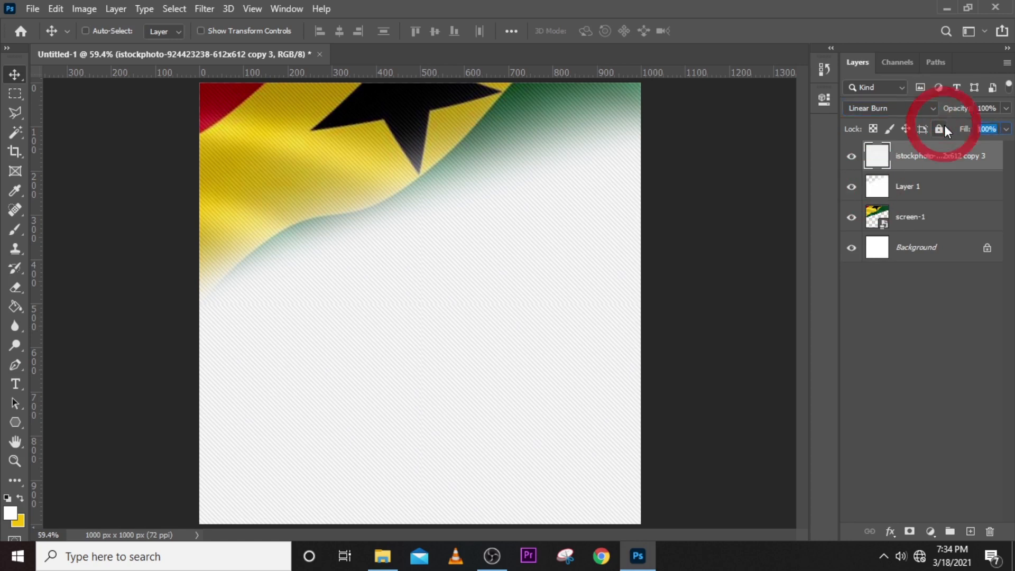
click(986, 129)
text(42)
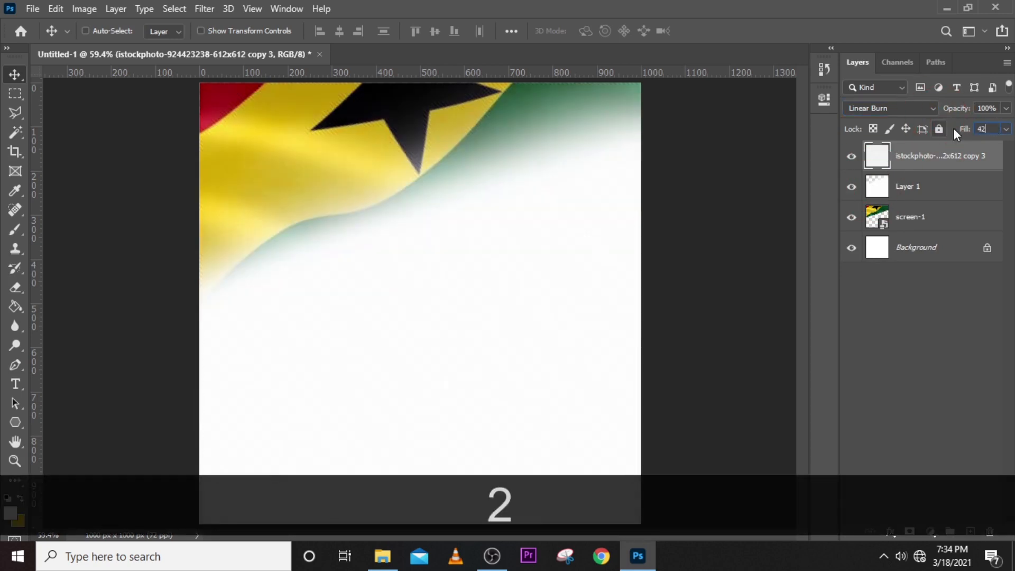
click(965, 158)
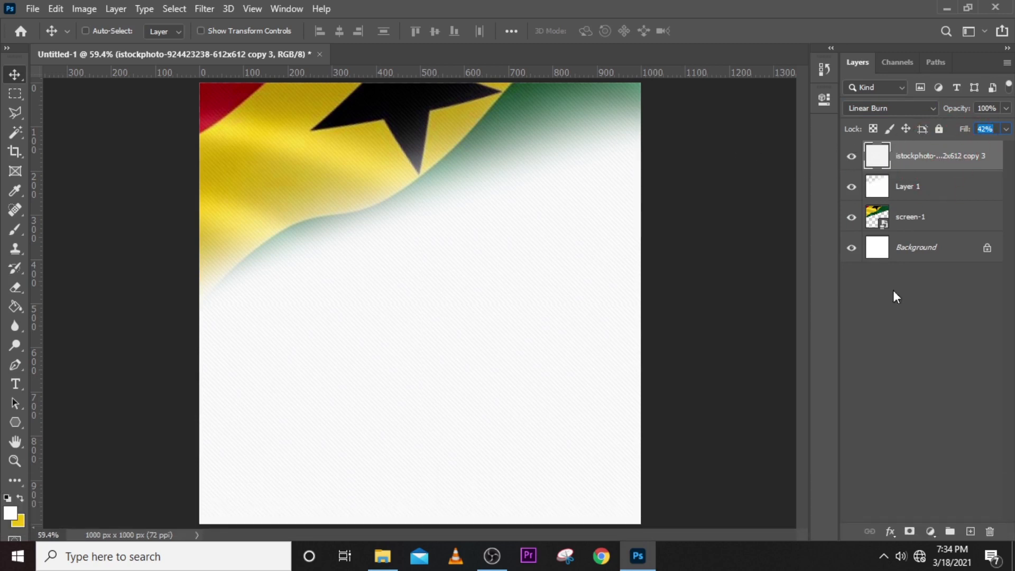
Add a layer mask to the pattern layer and fade the pattern at the canvas centre with a soft black 1000 px brush
click(909, 531)
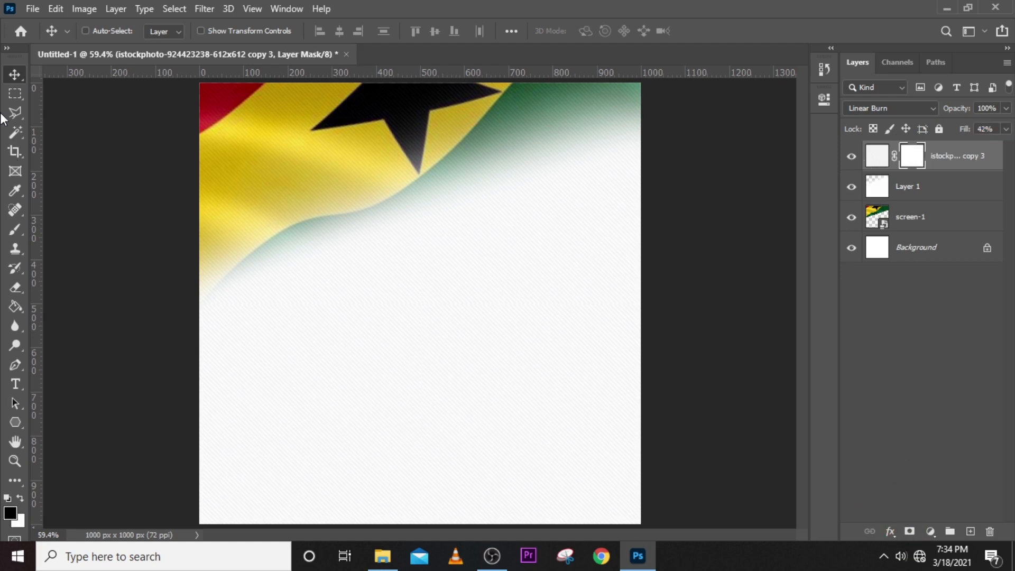
click(13, 230)
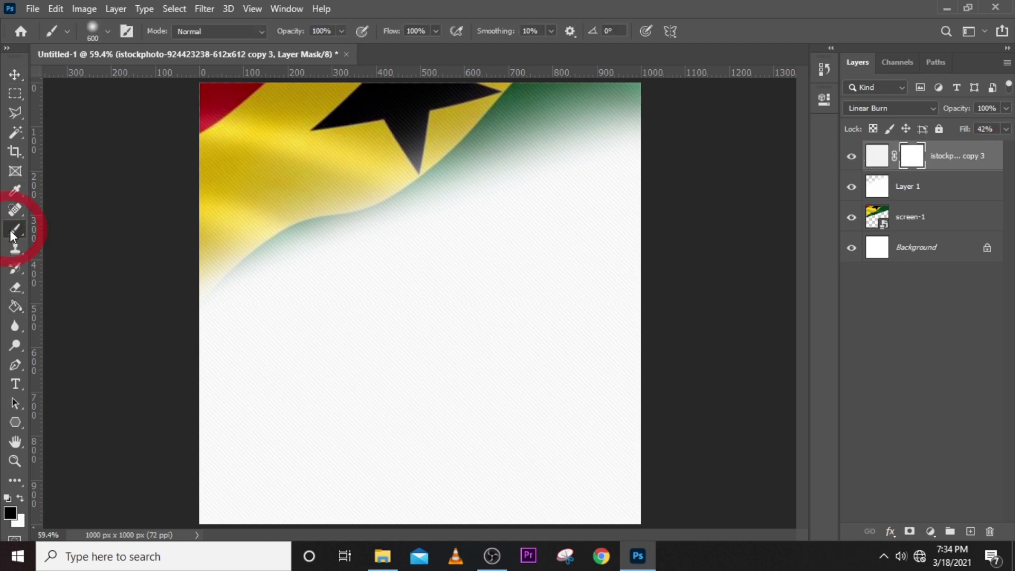
key(bracketright)
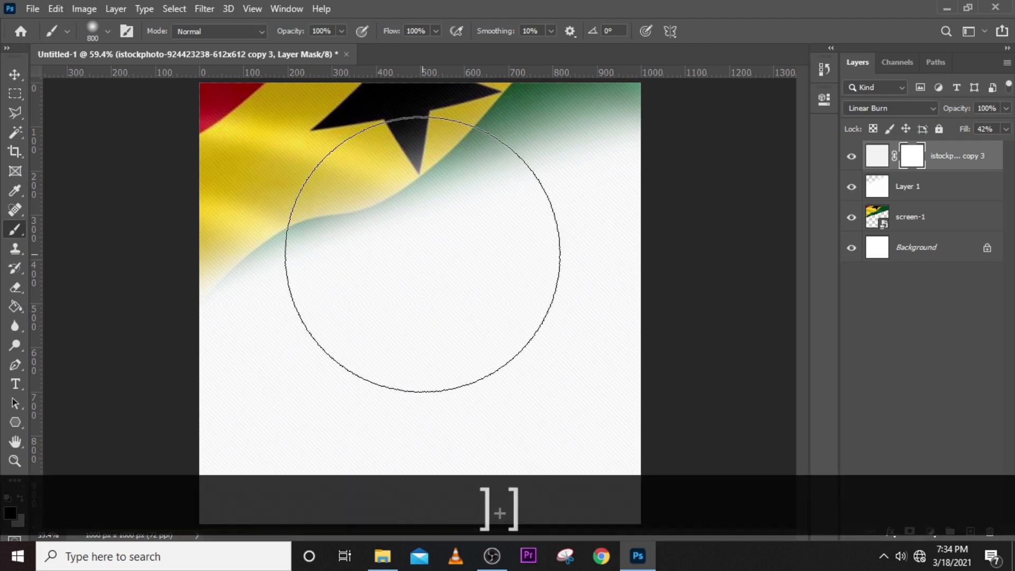
key(bracketright)
key(bracketright)
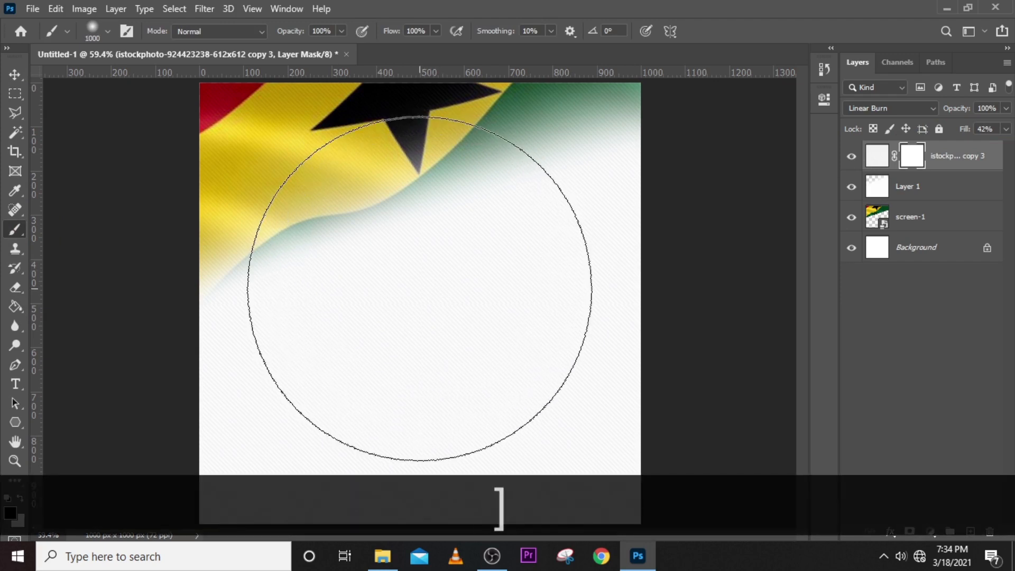
click(419, 288)
click(419, 288)
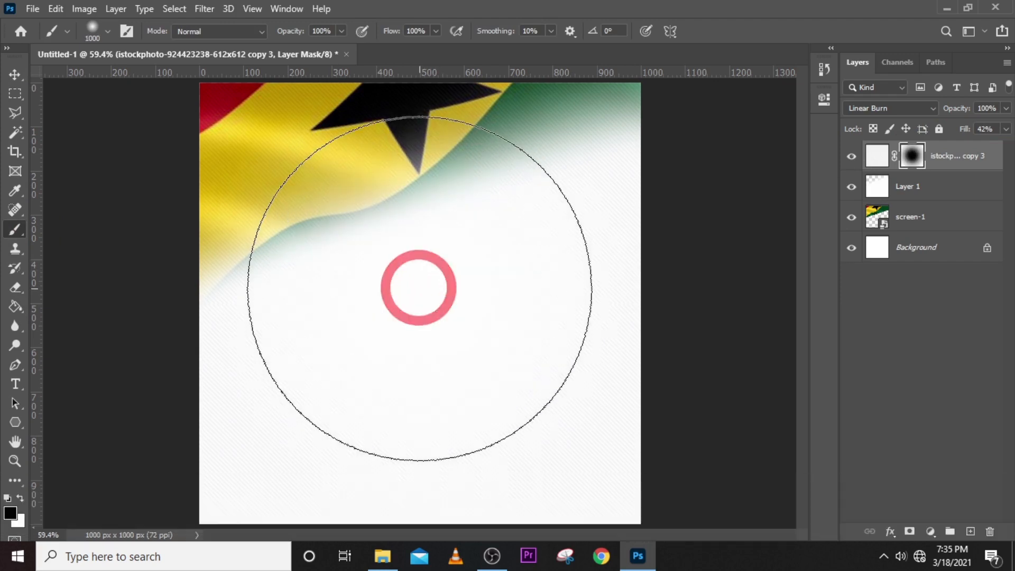
click(419, 288)
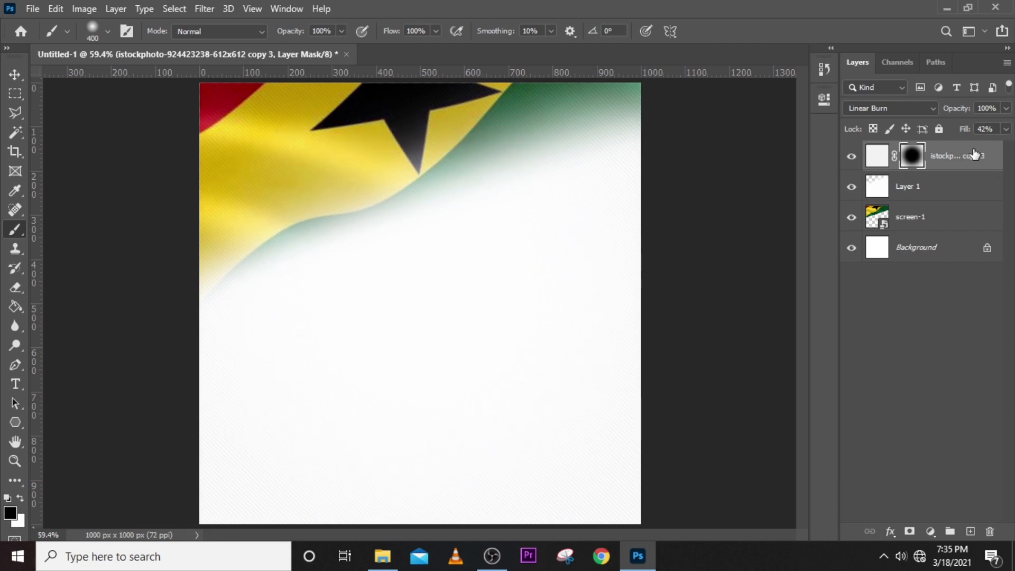
Group the pattern layer, Layer 1 and screen-1, and name the group BG
click(975, 155)
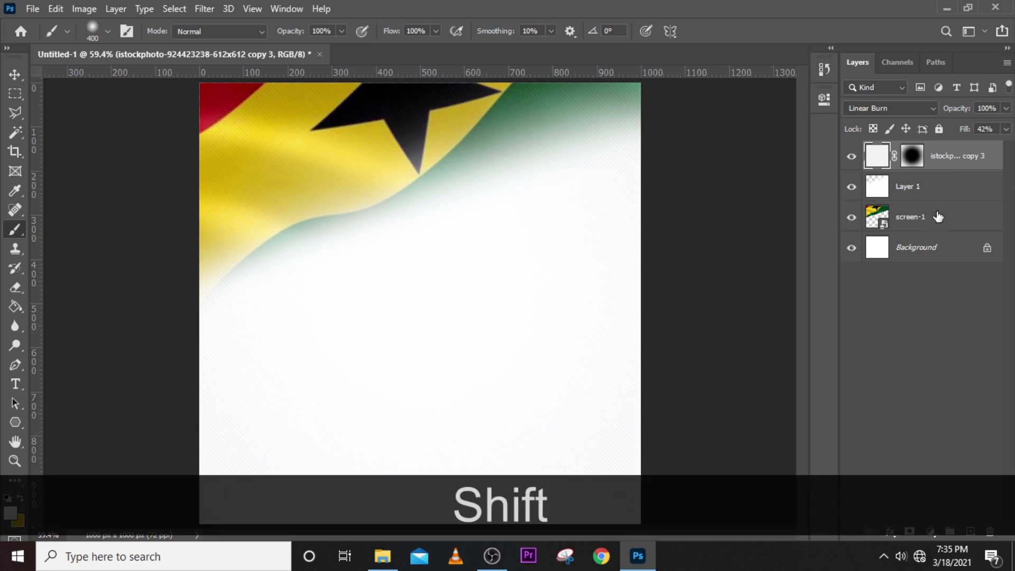
shift+click(938, 217)
key(ctrl+g)
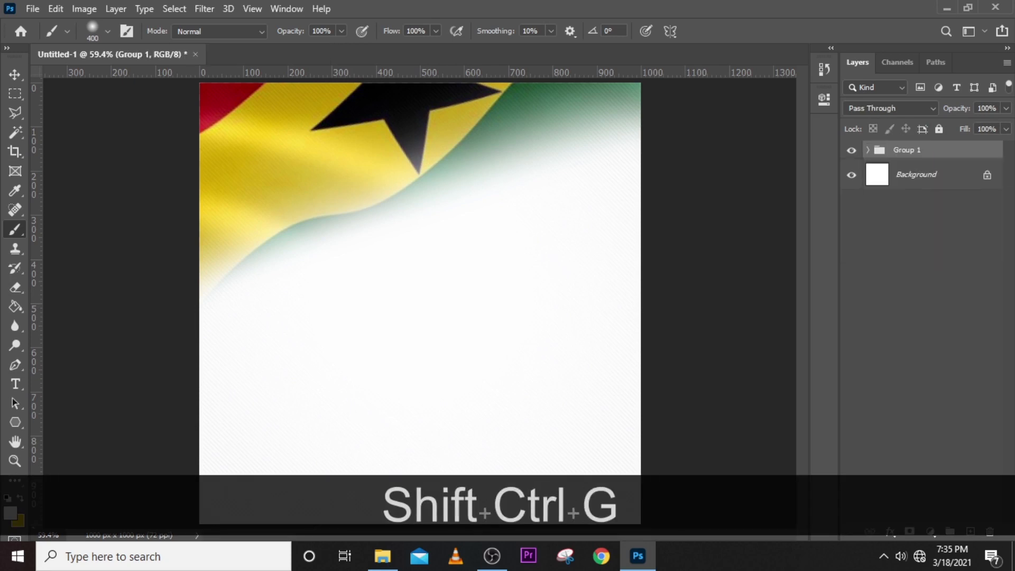
double_click(904, 151)
key(Caps_Lock)
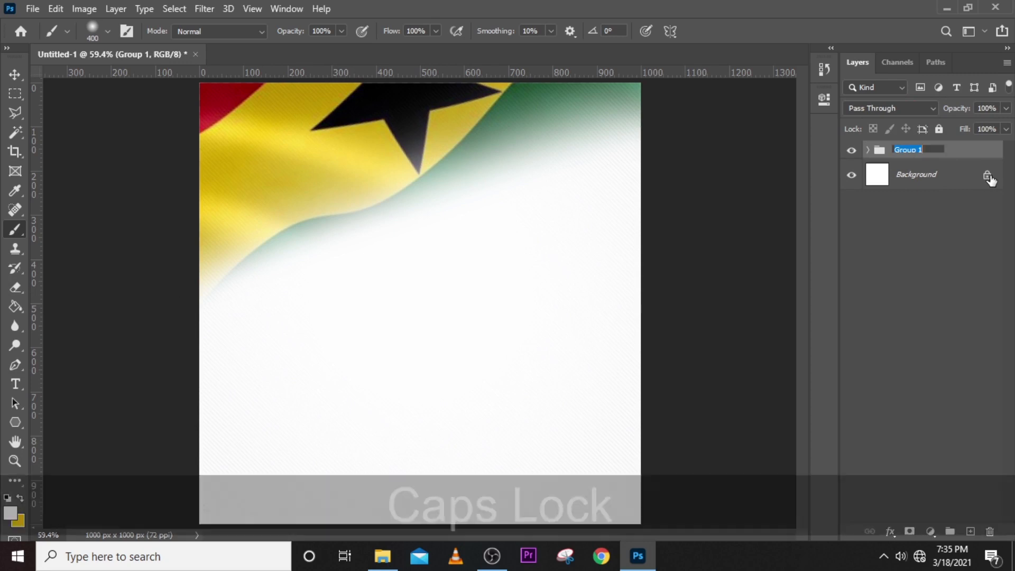
text(BG)
key(Return)
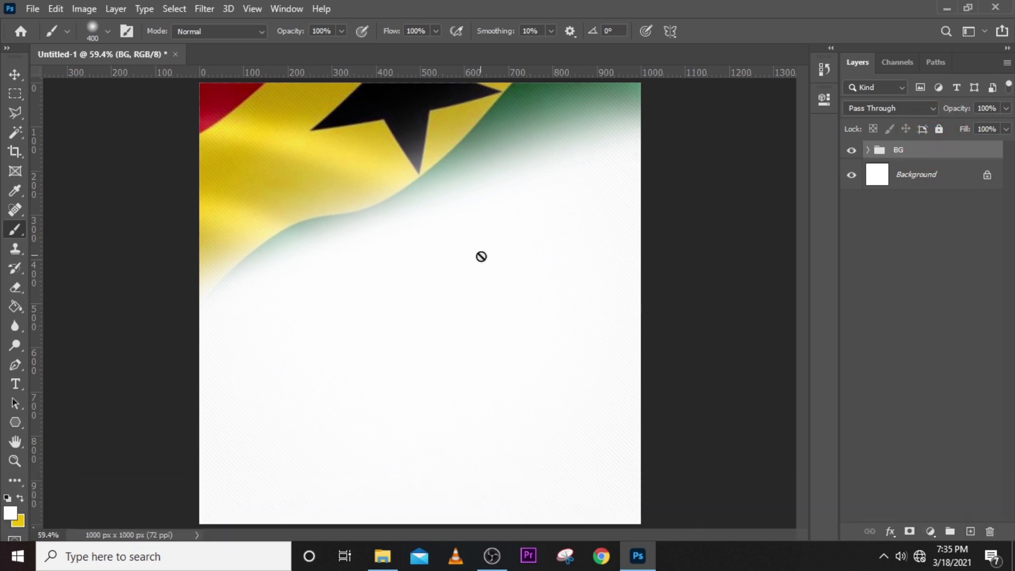
Add a text layer below the flag with the word "dunamis" copied from the first line of the Notepad file 14
key(t)
click(331, 279)
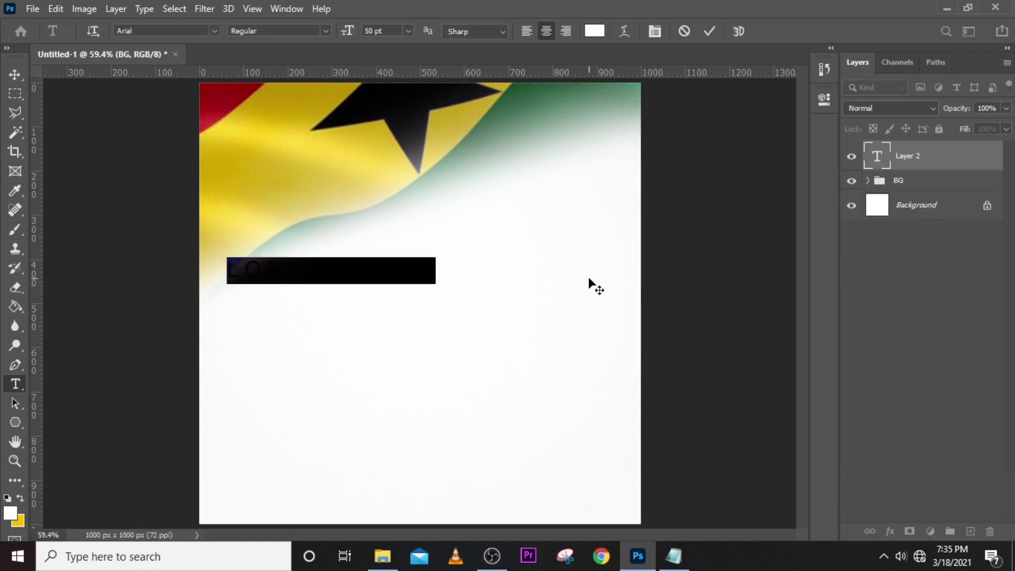
click(672, 555)
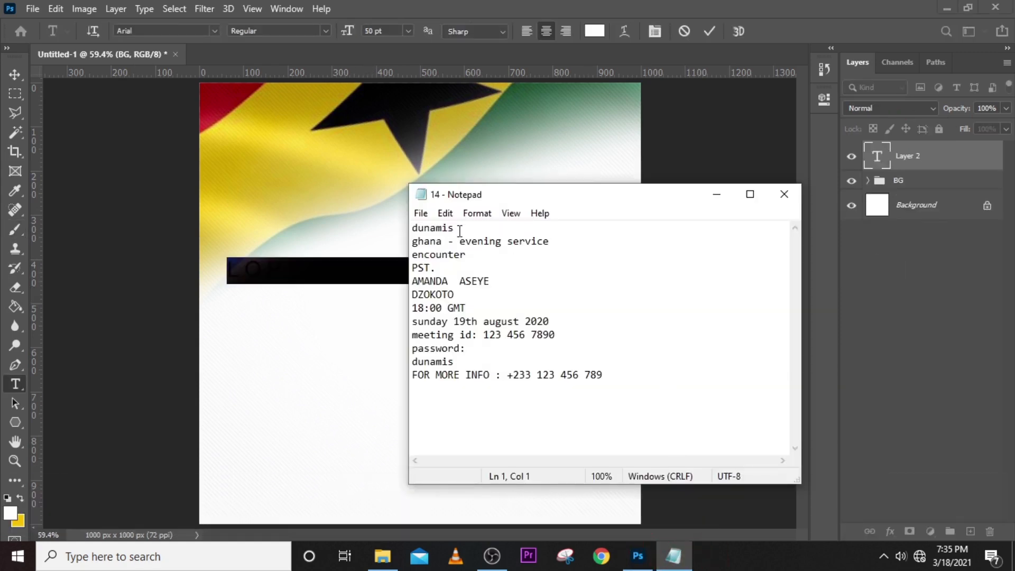
drag(459, 231, 388, 227)
key(ctrl+c)
key(alt+Tab)
key(ctrl+v)
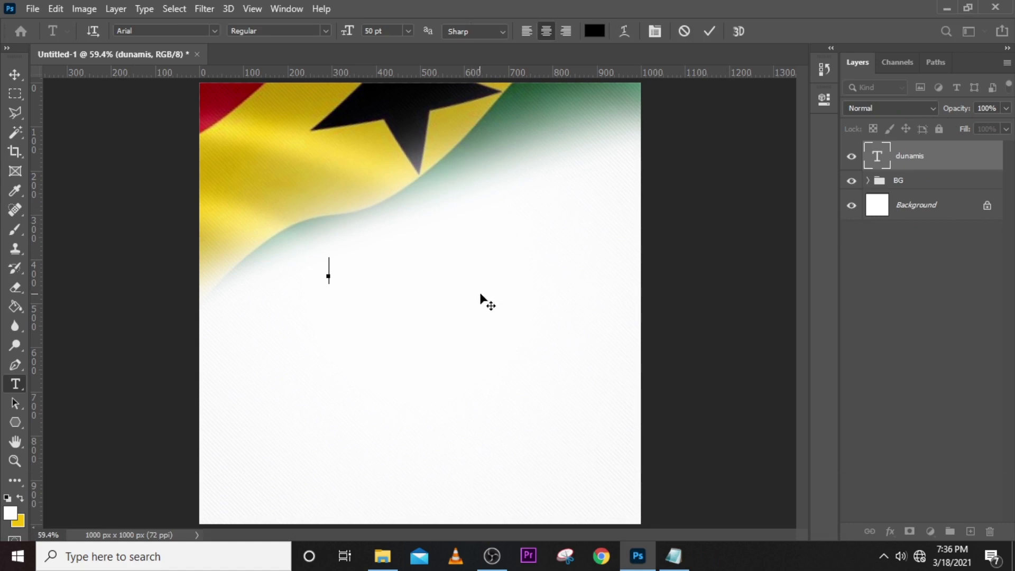
click(881, 152)
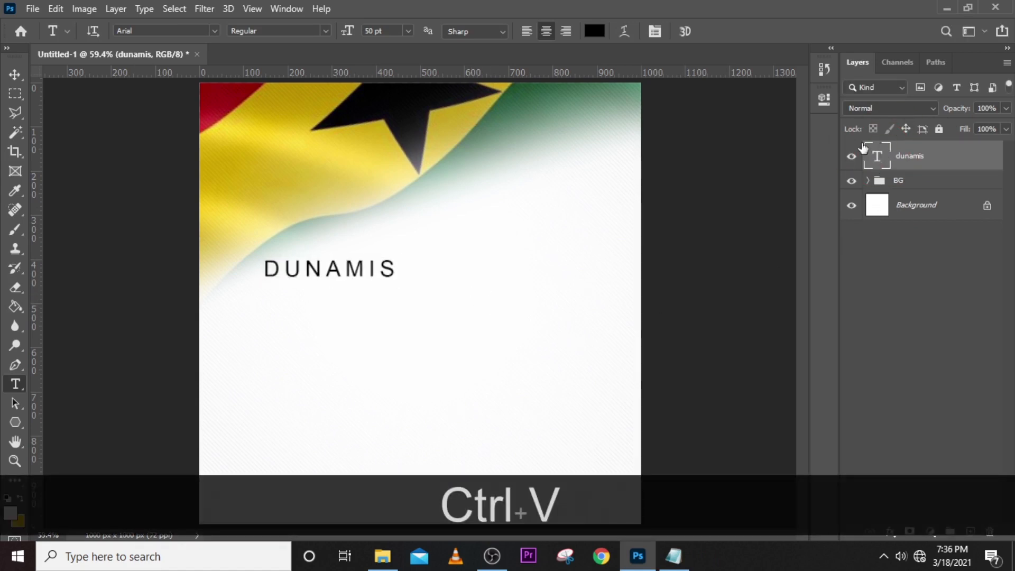
Set the DUNAMIS text's font to Minion Pro in the Bold style
click(826, 102)
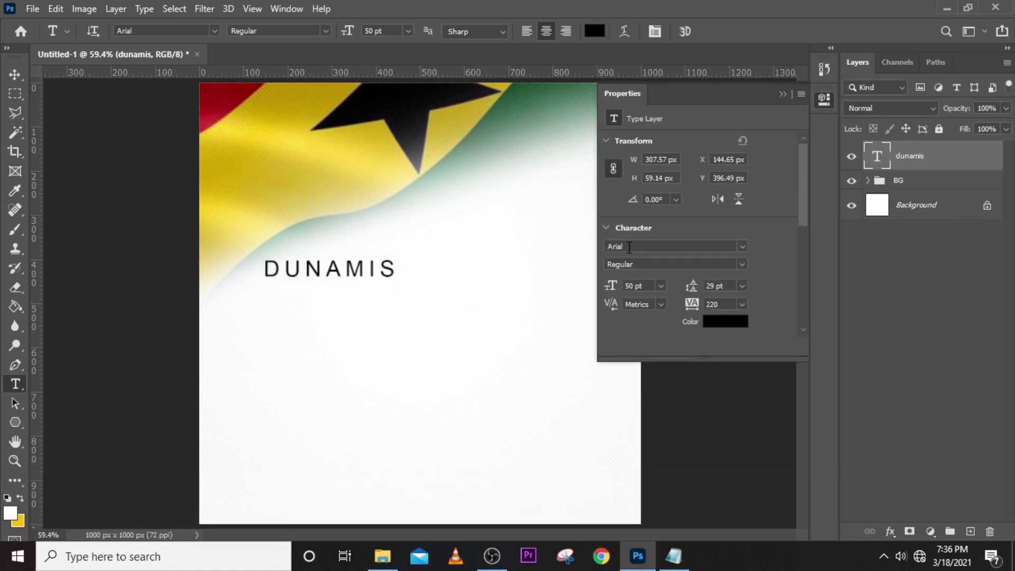
click(742, 247)
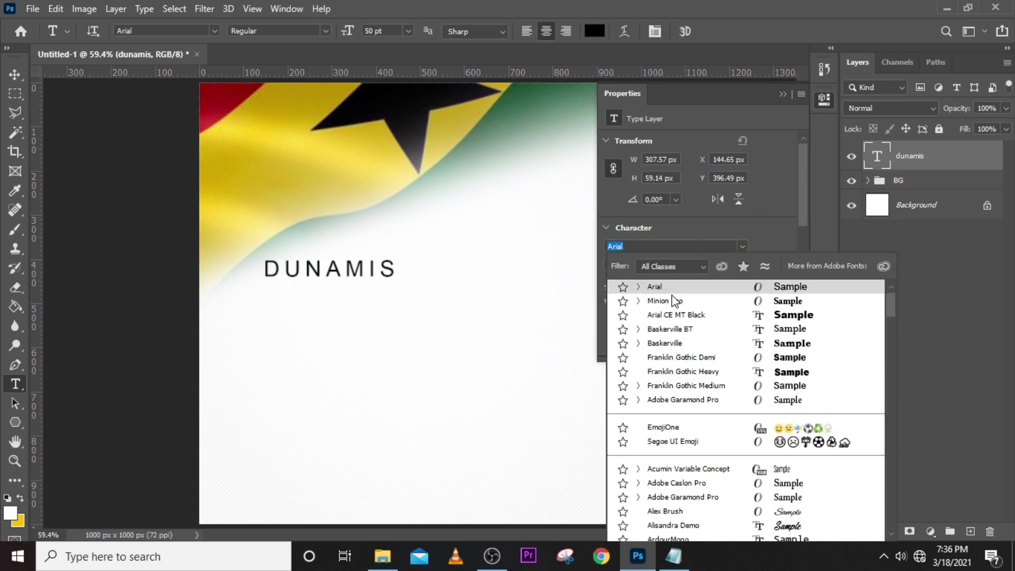
scroll(683, 316, up, 1)
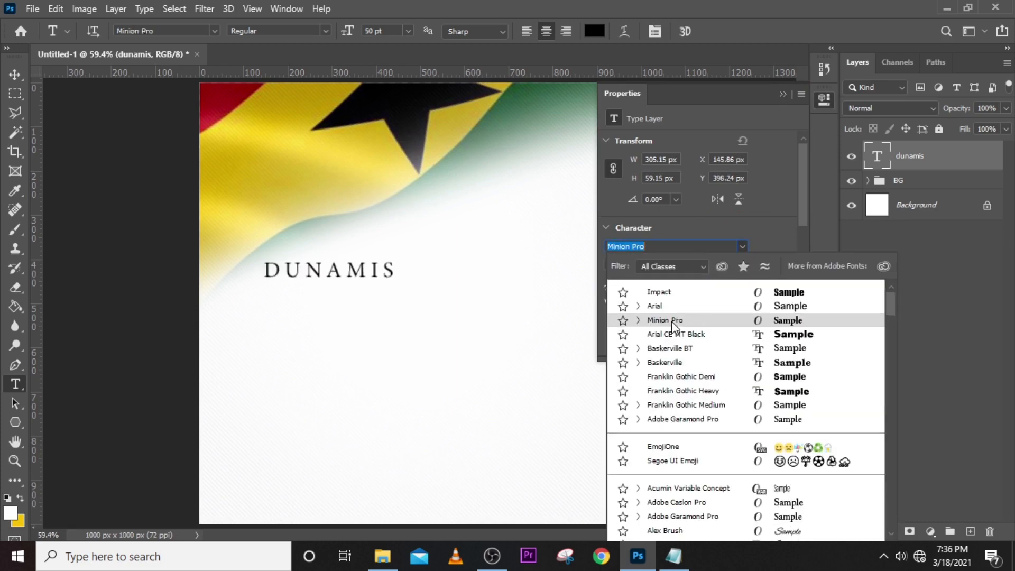
click(672, 320)
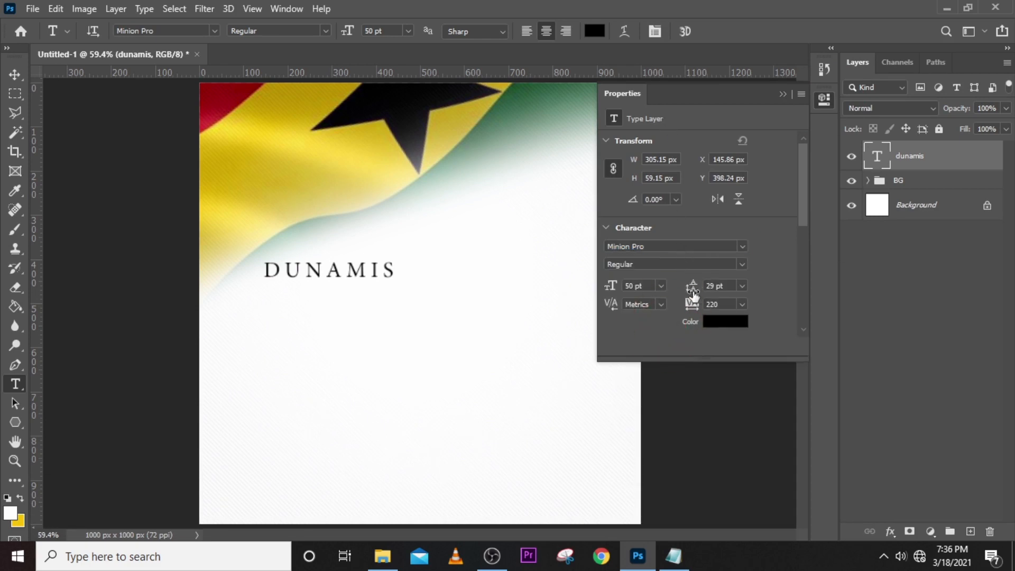
click(741, 265)
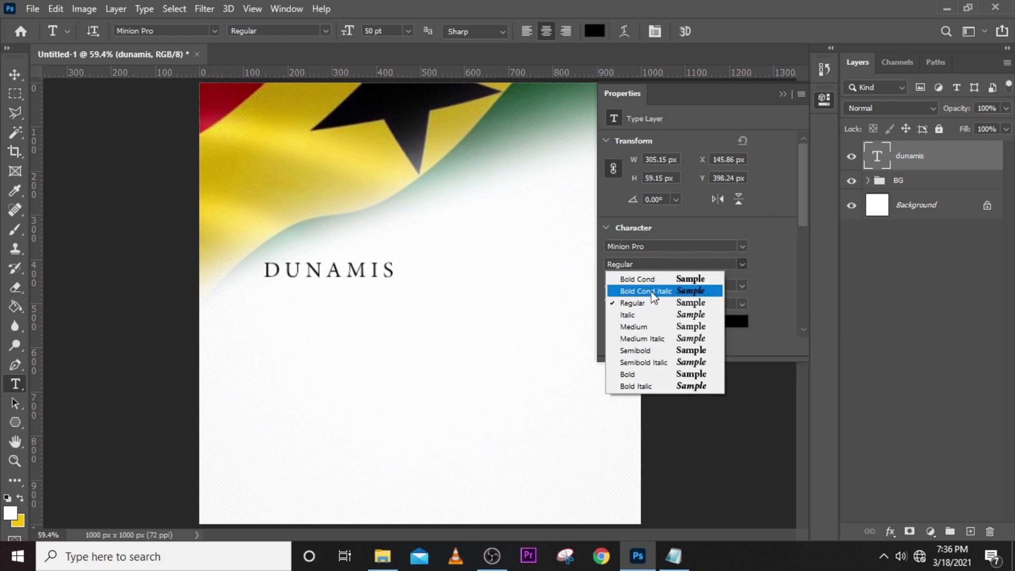
click(632, 378)
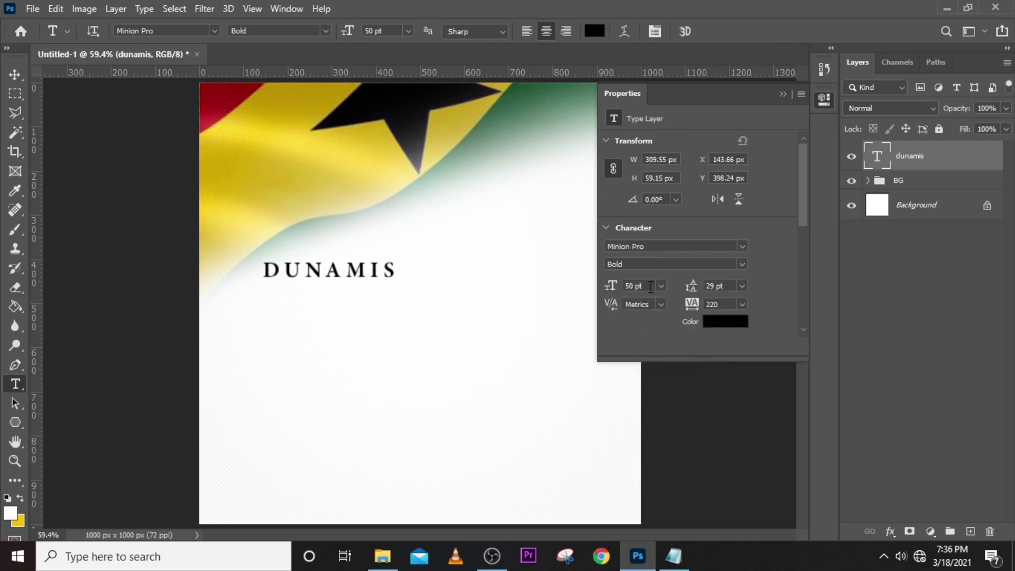
Set the DUNAMIS text's size to 163 pt and its tracking to -80
text(163)
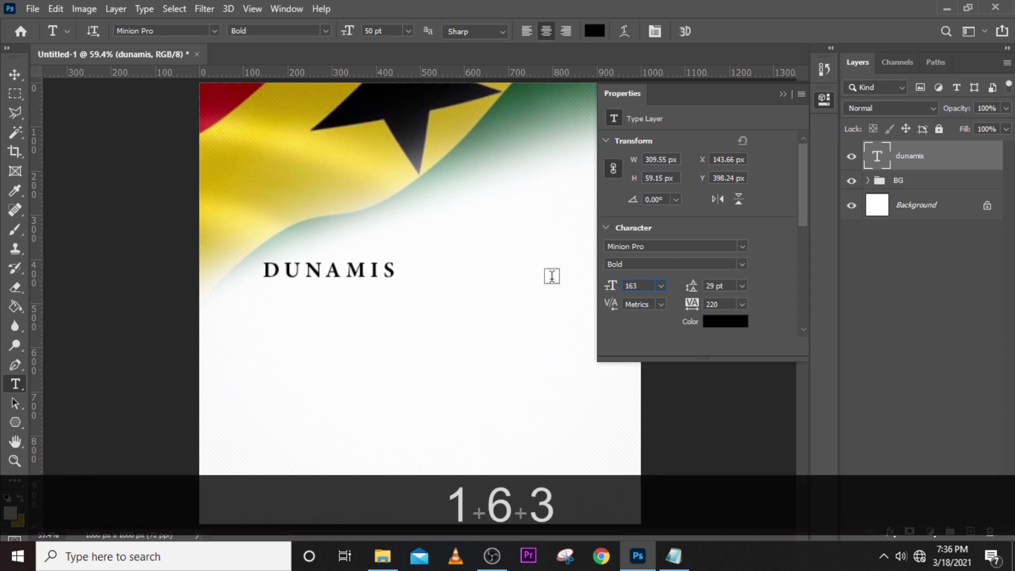
key(Return)
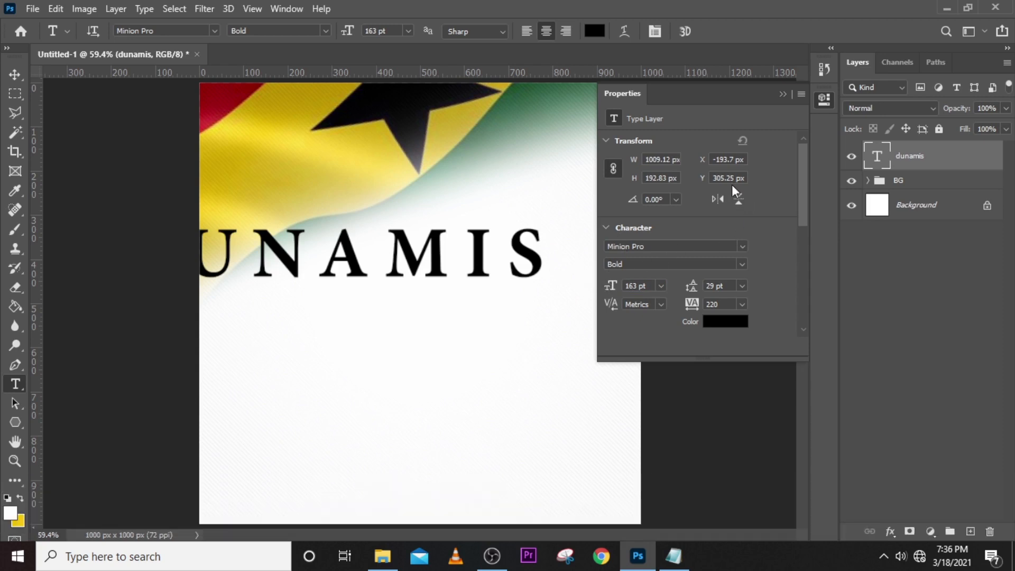
click(664, 297)
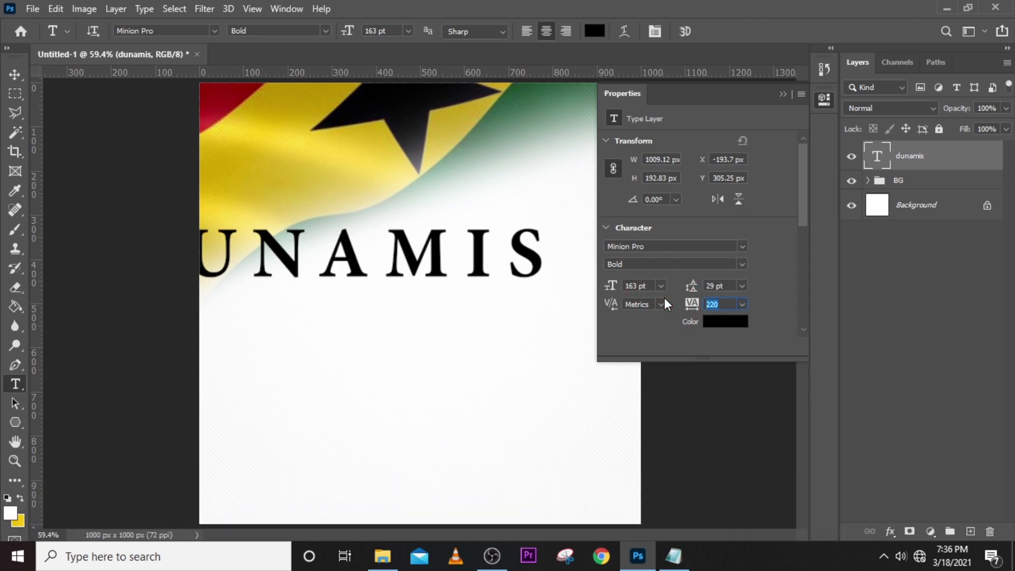
text(-80)
key(Return)
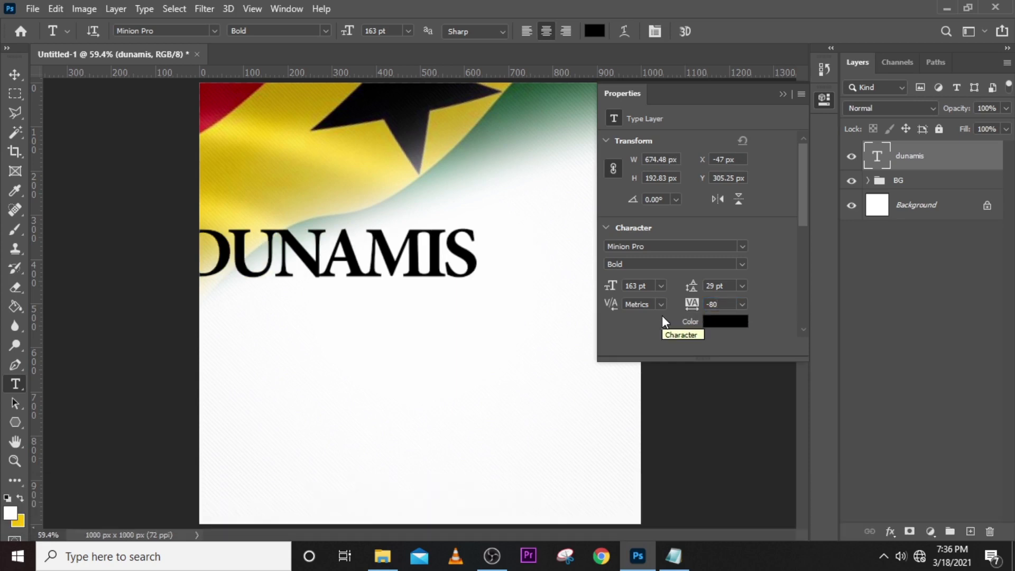
Set the DUNAMIS text's colour to dark green 035216
click(718, 324)
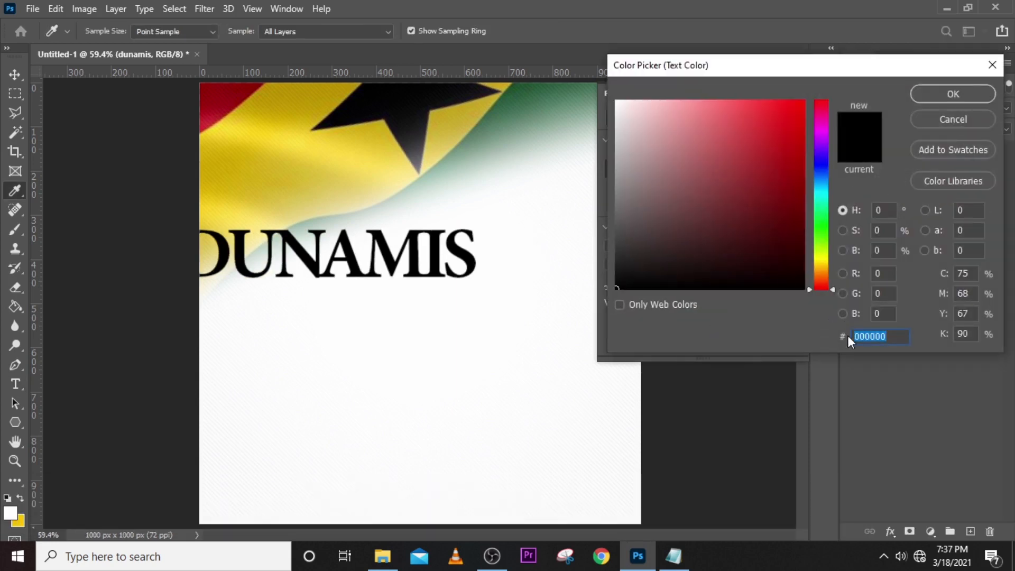
text(03)
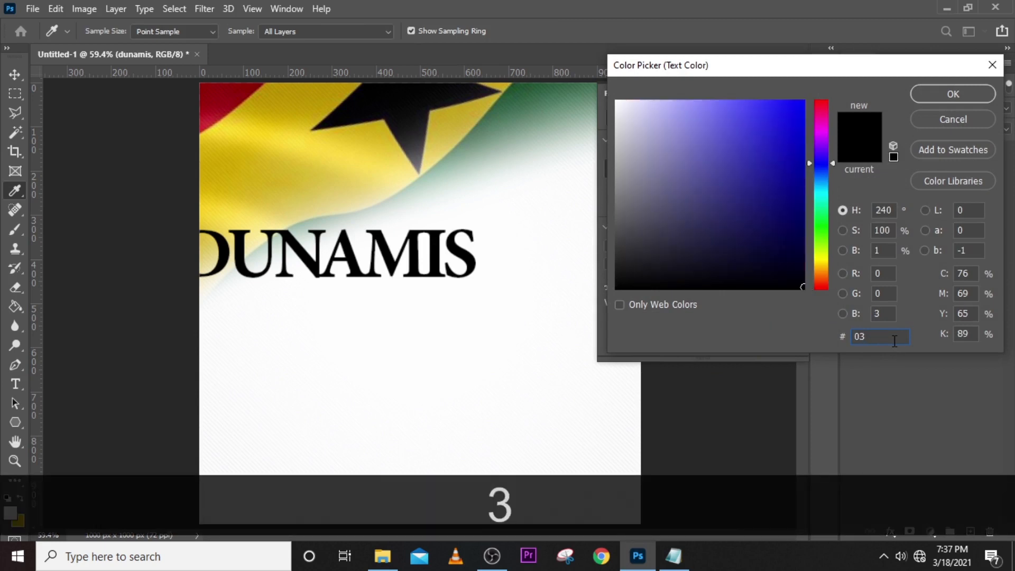
text(52)
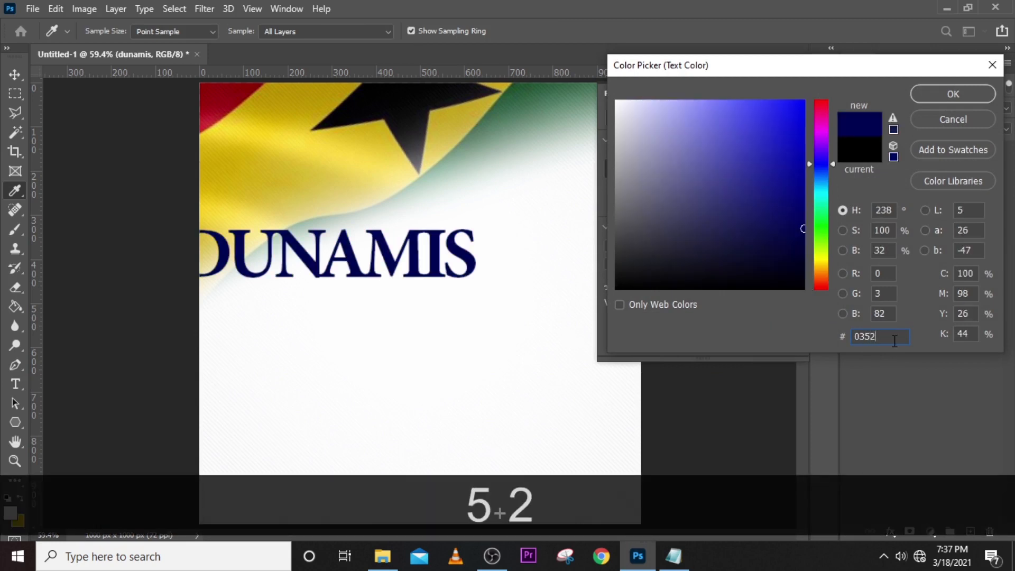
text(16)
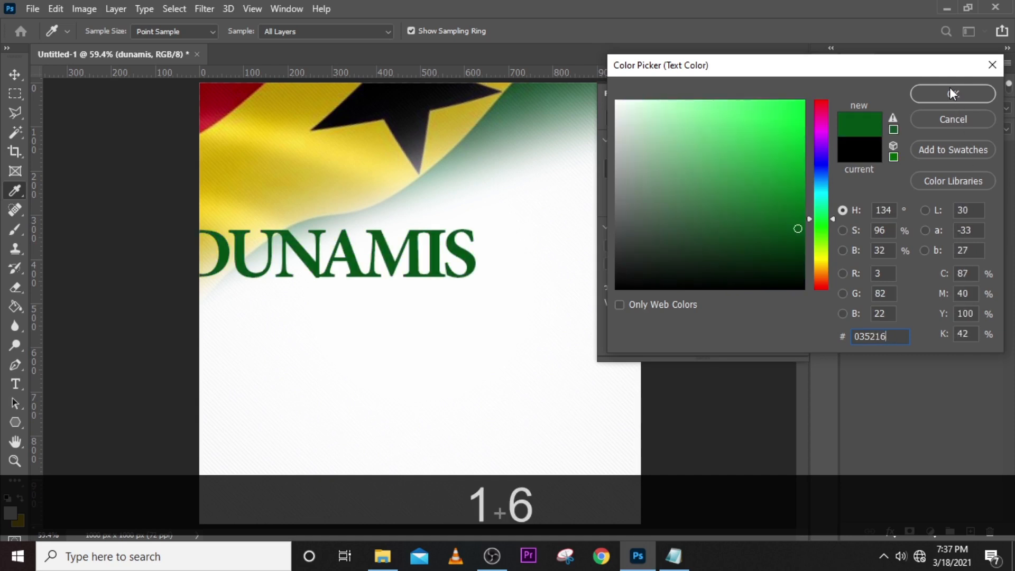
click(951, 93)
click(784, 93)
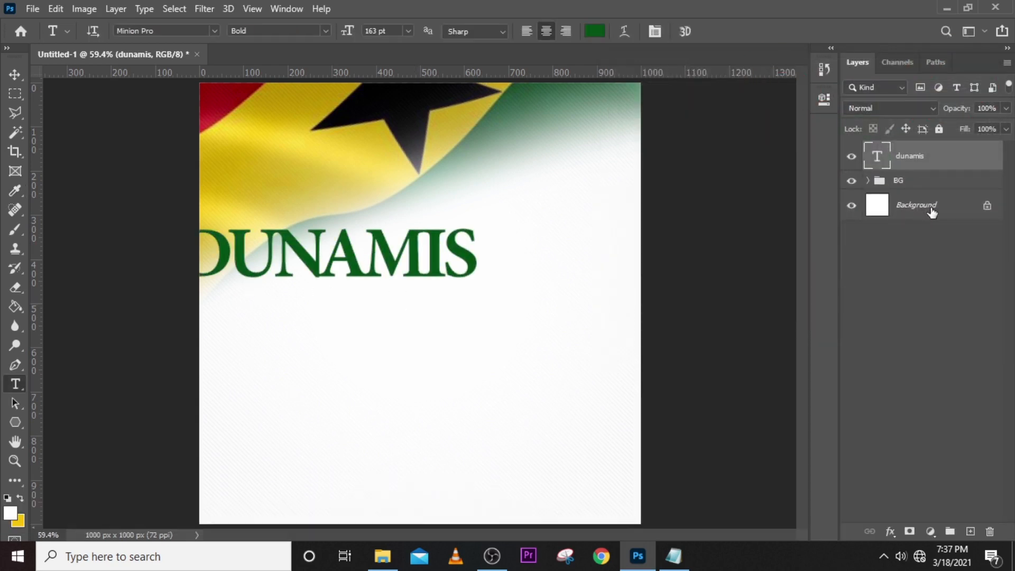
Add guides through the canvas centre and move the DUNAMIS text onto their intersection, at about X 498 px, Y 503 px
key(ctrl+t)
drag(342, 263, 434, 309)
key(Return)
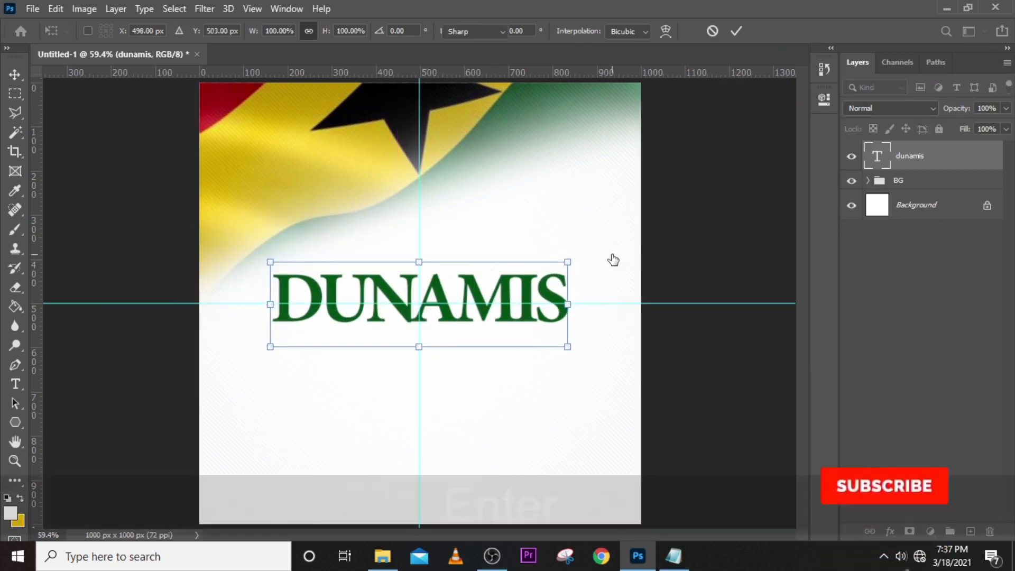
Duplicate the DUNAMIS text layer and move the copy up about 110 px so it sits directly above the original
key(ctrl+j)
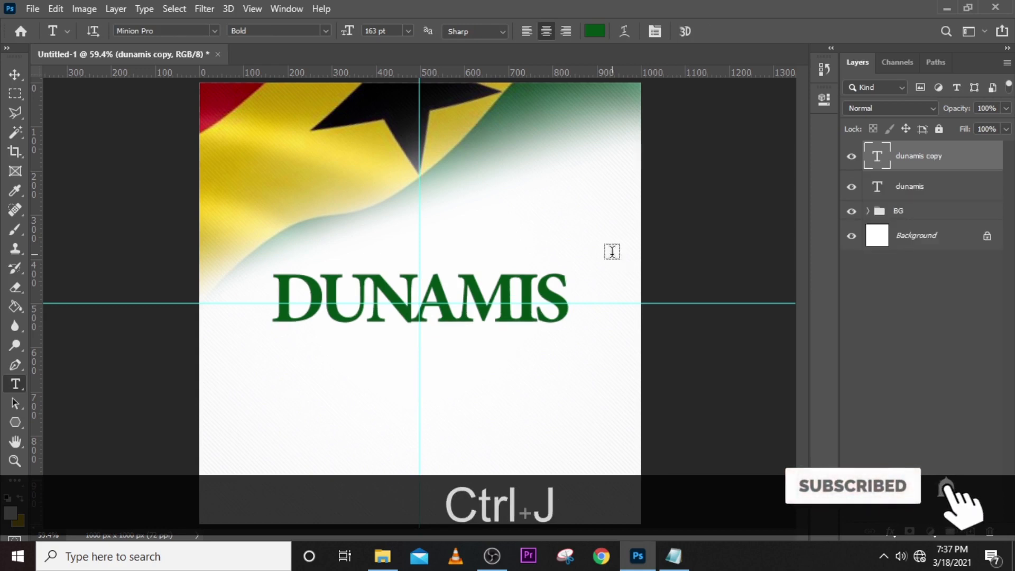
key(shift+v)
key(shift+Up)
key(Up)
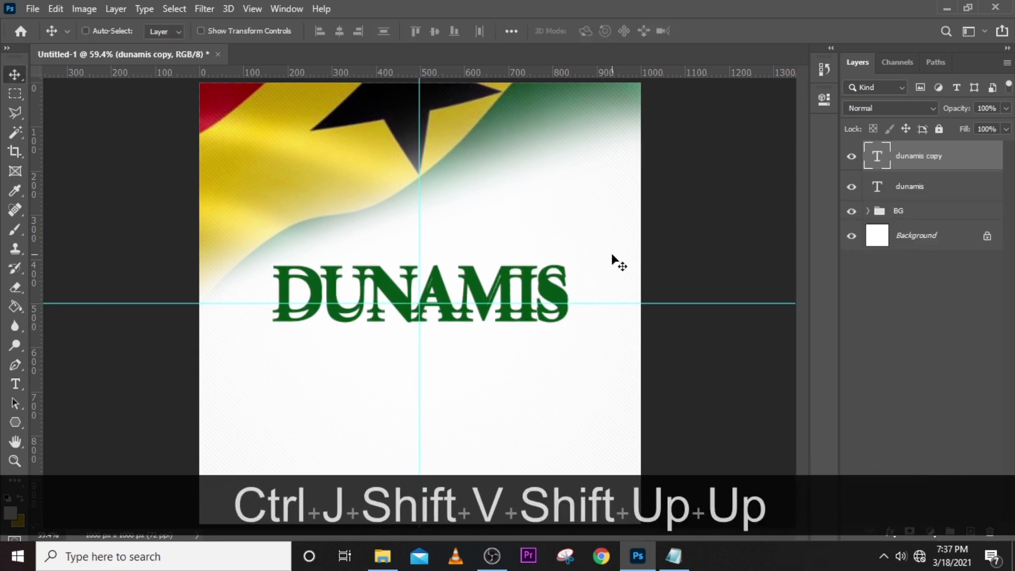
key(shift+Up)
key(shift+Up)
key(shift+Up)
key(shift+Up)
key(shift+Up)
key(shift+Up)
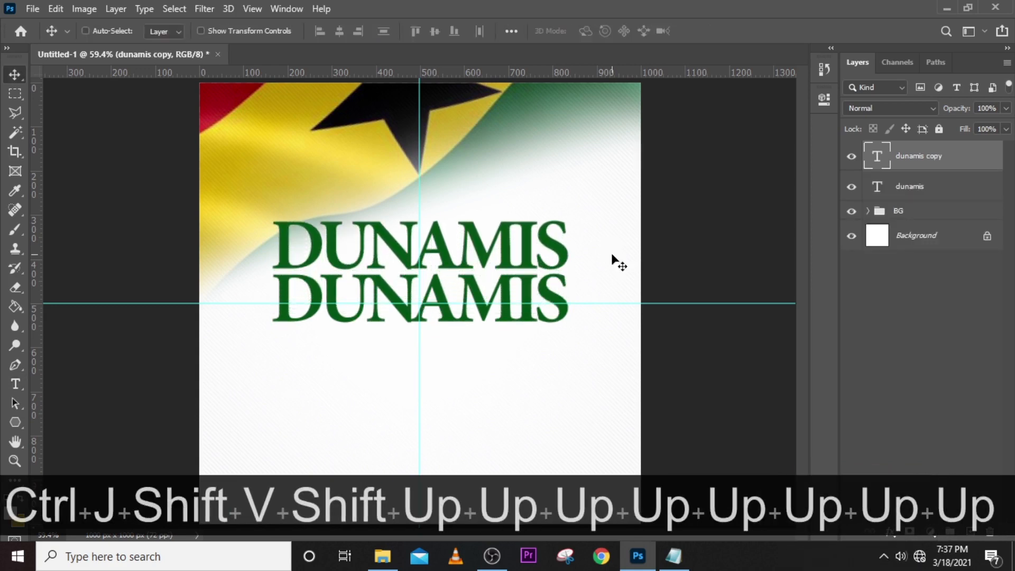
key(Down)
Replace the upper DUNAMIS copy's text with the word "encounter" copied from the Notepad file 14
click(673, 556)
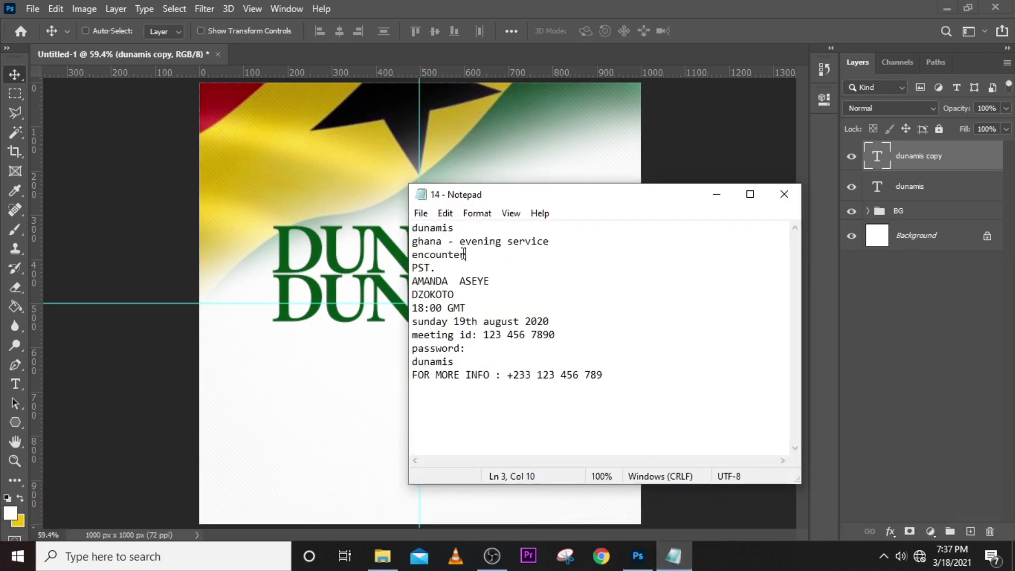
drag(467, 255, 412, 256)
key(ctrl+c)
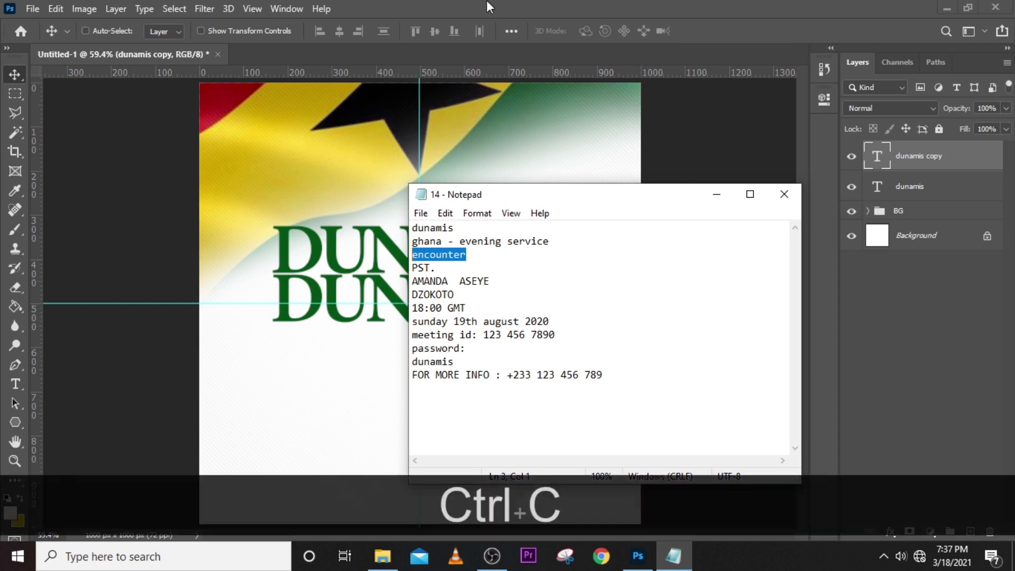
click(881, 285)
double_click(875, 160)
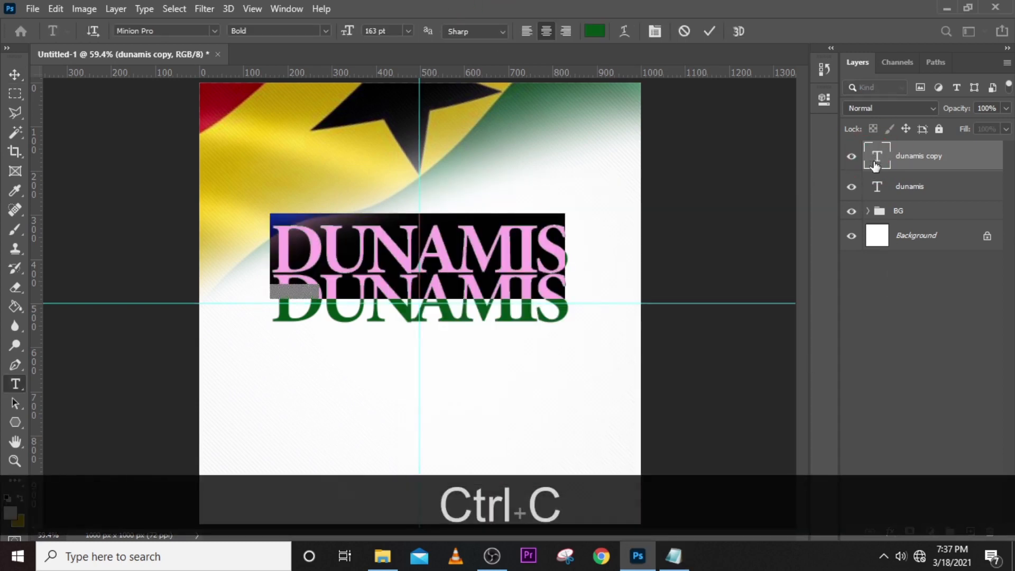
key(ctrl+v)
click(878, 156)
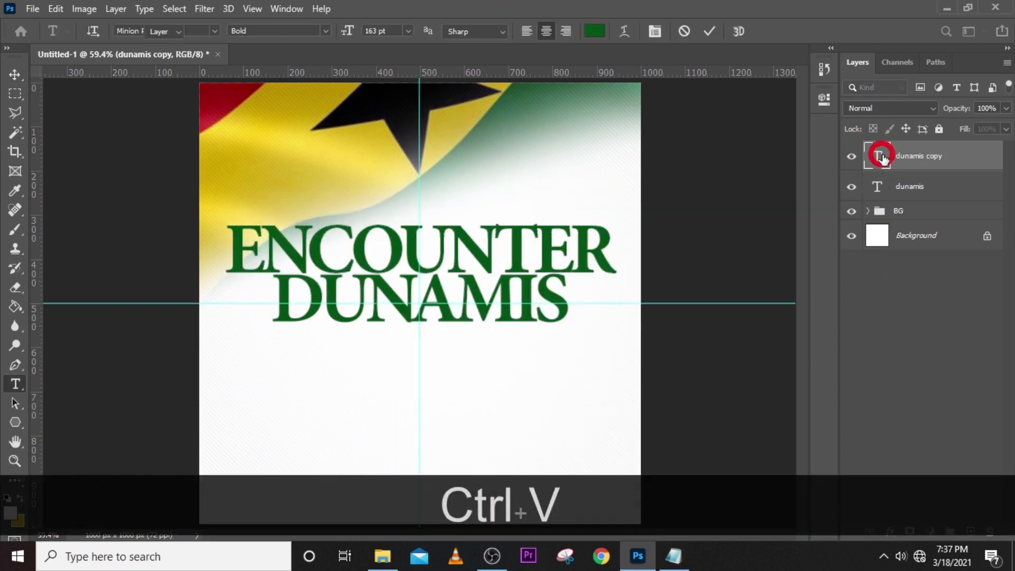
key(v)
Set the ENCOUNTER text's size to 131 pt
click(824, 99)
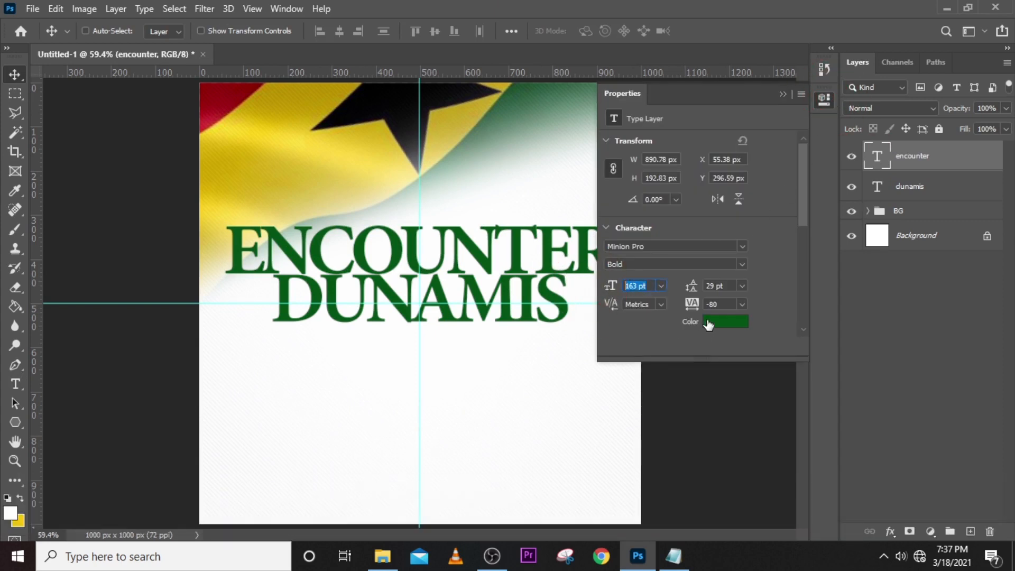
text(131)
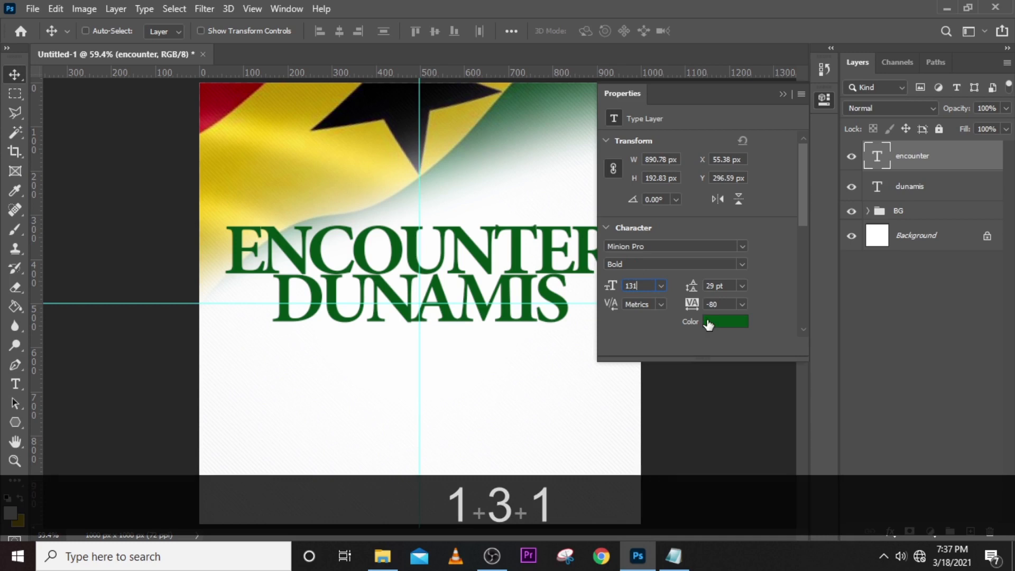
key(Return)
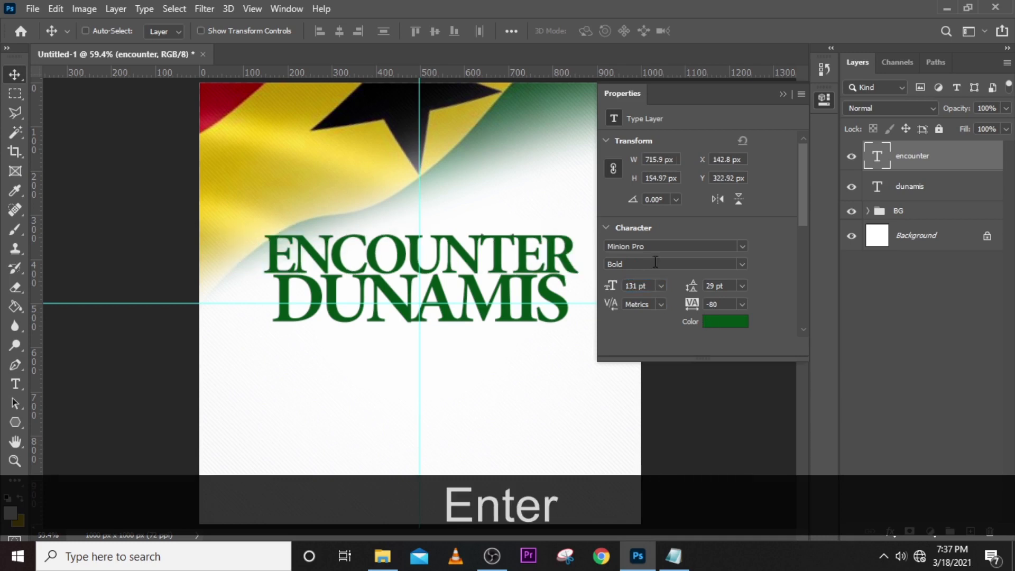
Set the ENCOUNTER text's colour to dark red 580202
click(734, 325)
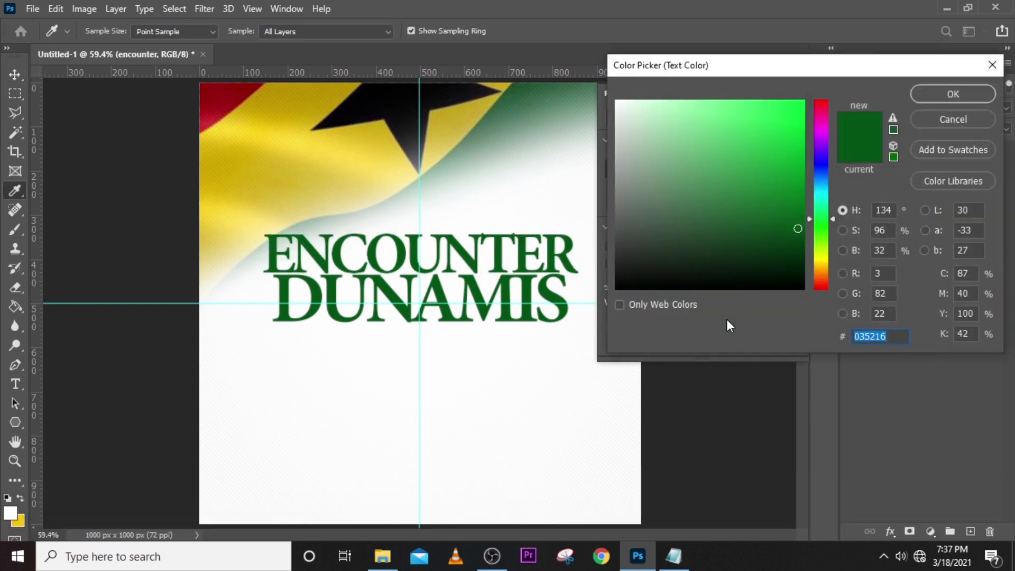
text(58)
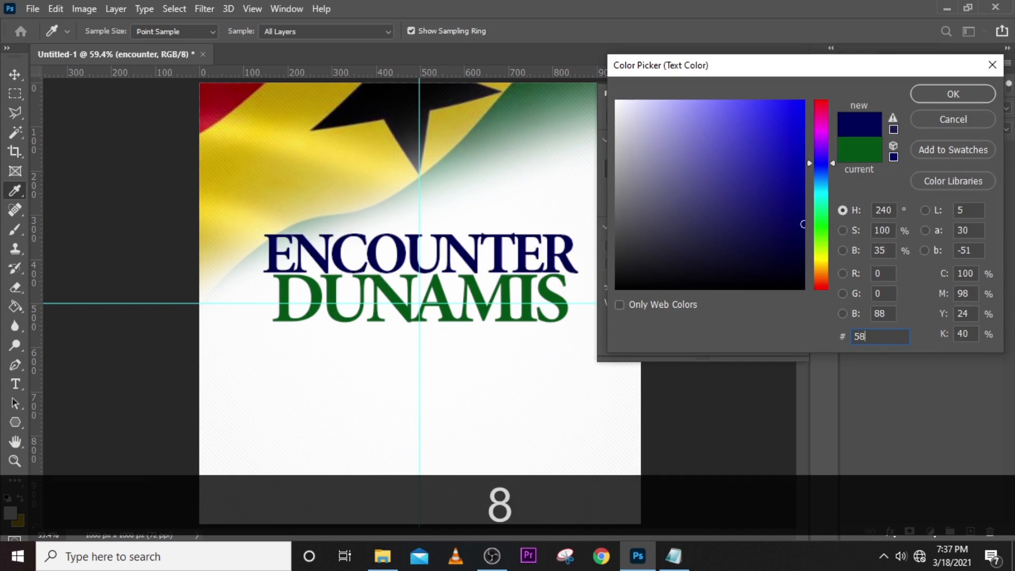
text(020)
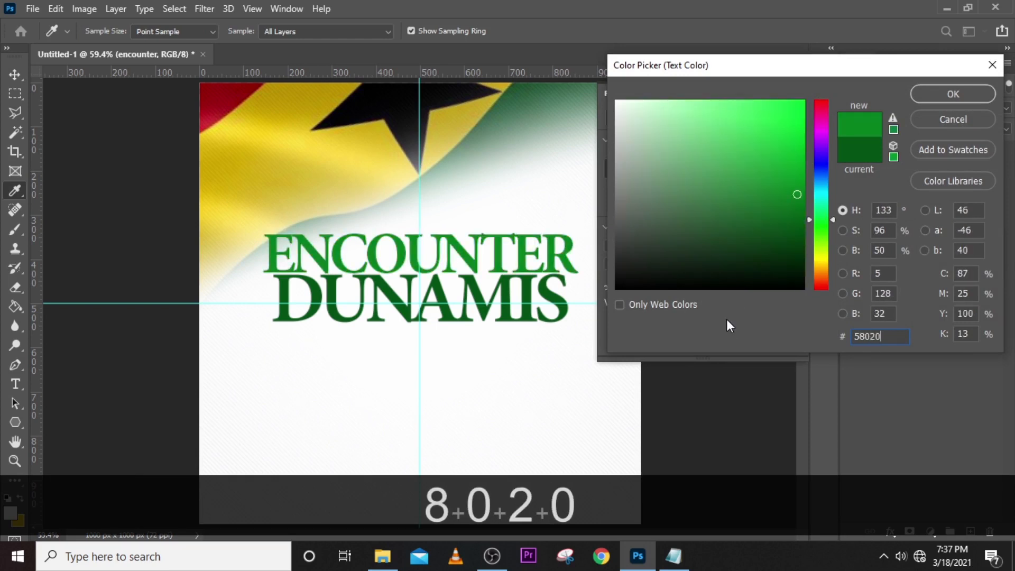
text(2)
key(Return)
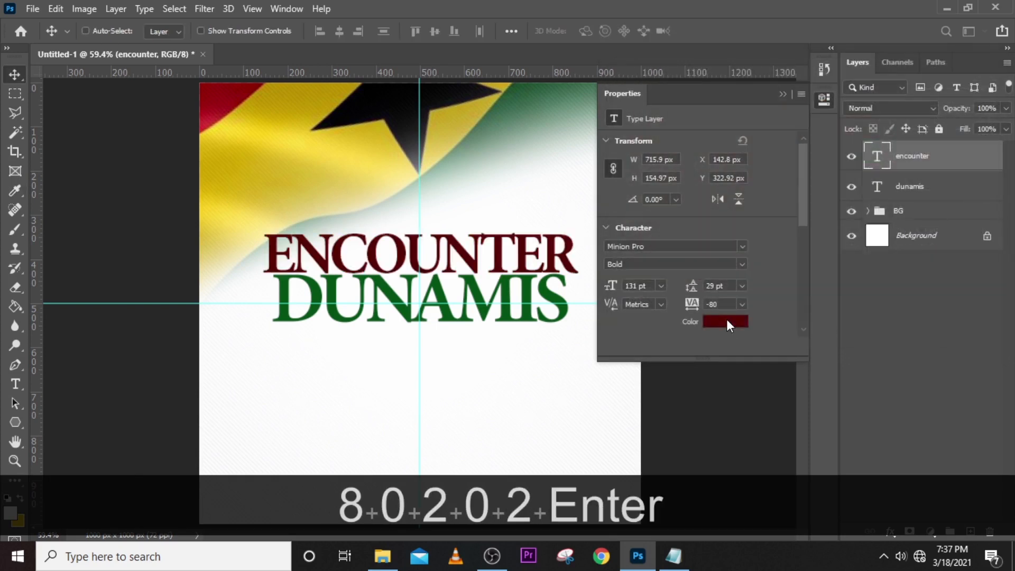
Nudge the ENCOUNTER text slightly to the left to centre it on the vertical guide
click(877, 154)
key(ctrl+t)
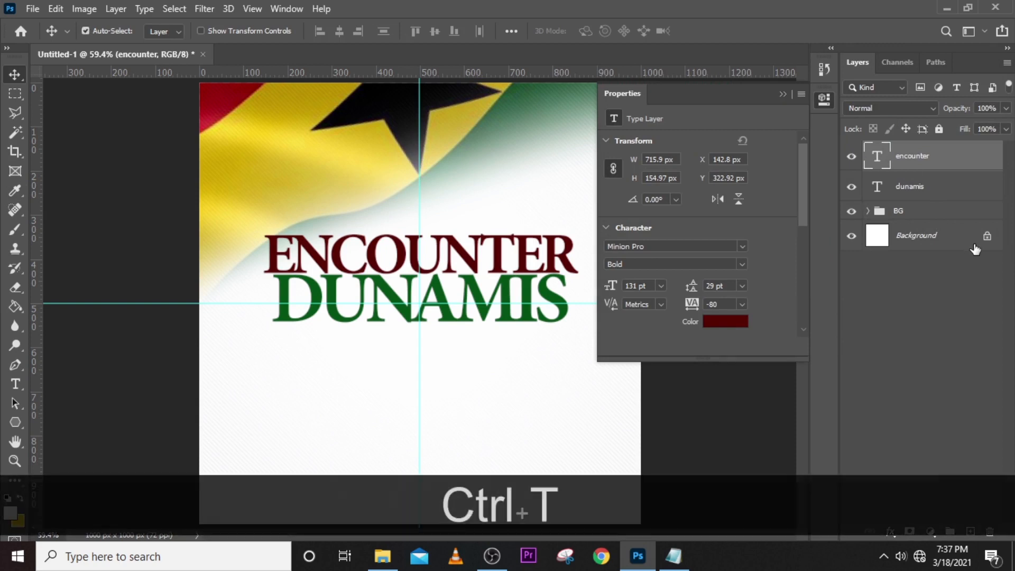
key(Left)
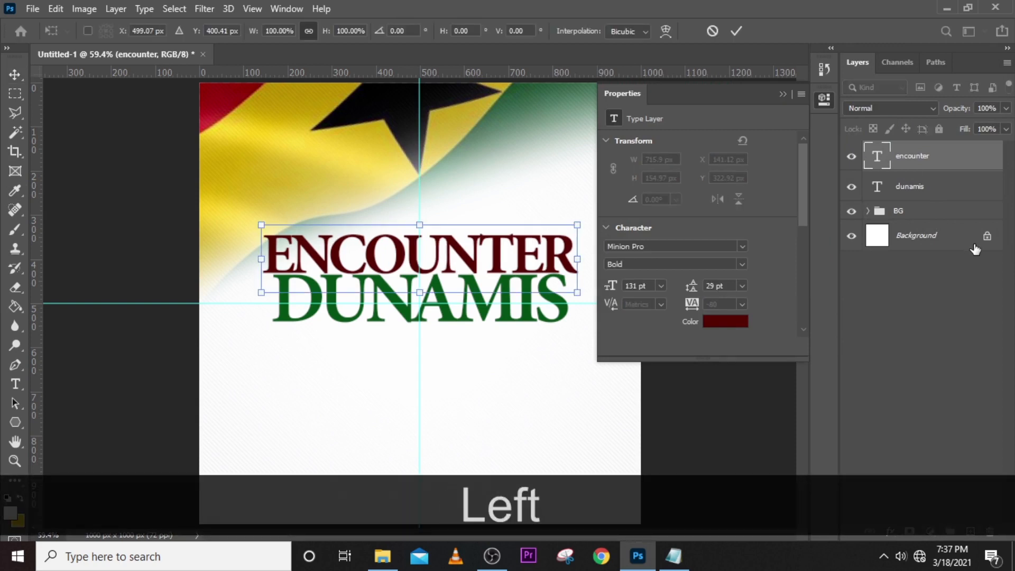
key(Return)
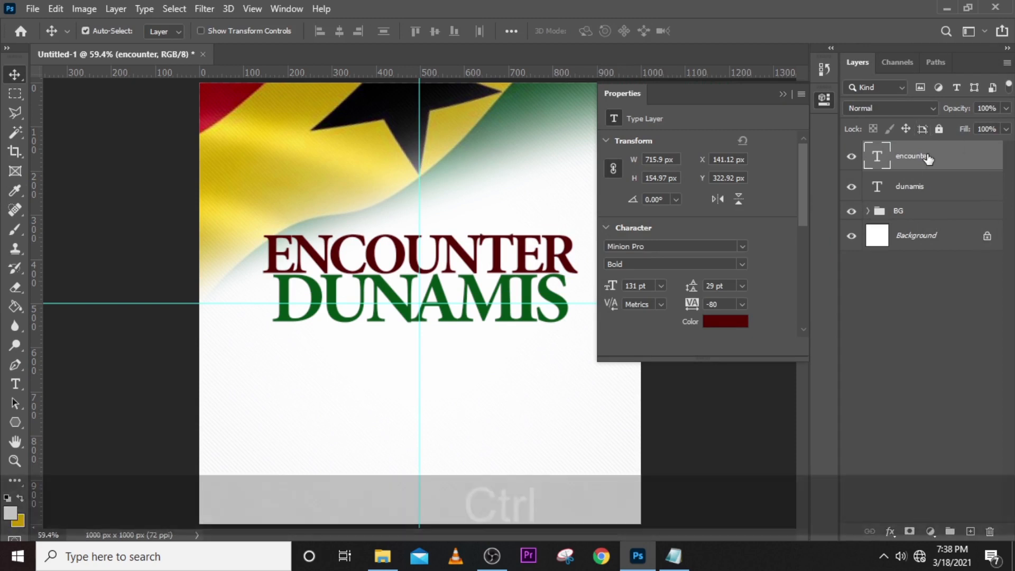
Duplicate the ENCOUNTER text layer and move the copy up about 94 px, directly above the original
key(ctrl+j)
key(shift+Up)
key(shift+Up)
key(shift+Up)
key(shift+Up)
key(shift+Up)
key(shift+Up)
key(shift+Up)
key(shift+Up)
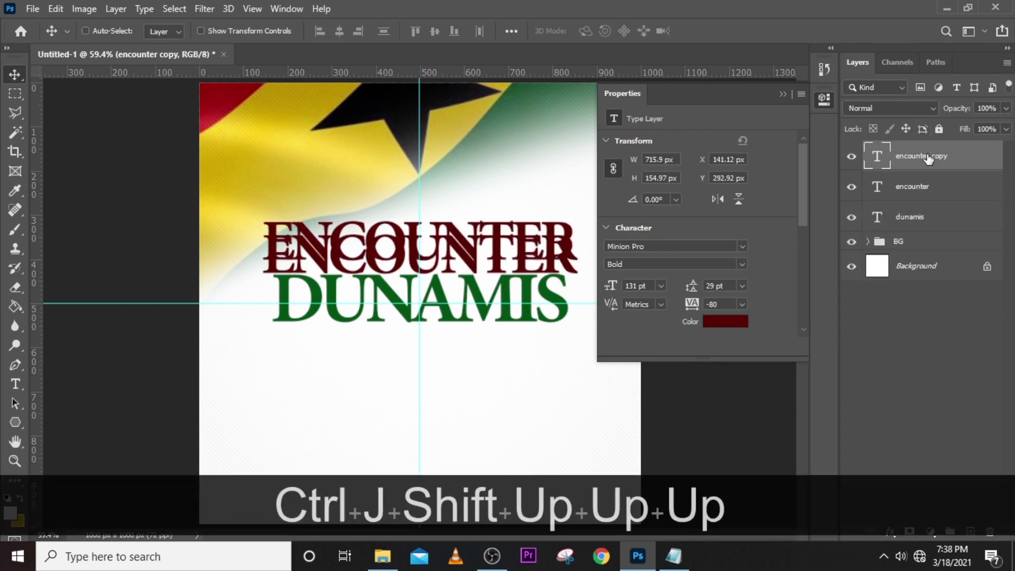
key(shift+Up)
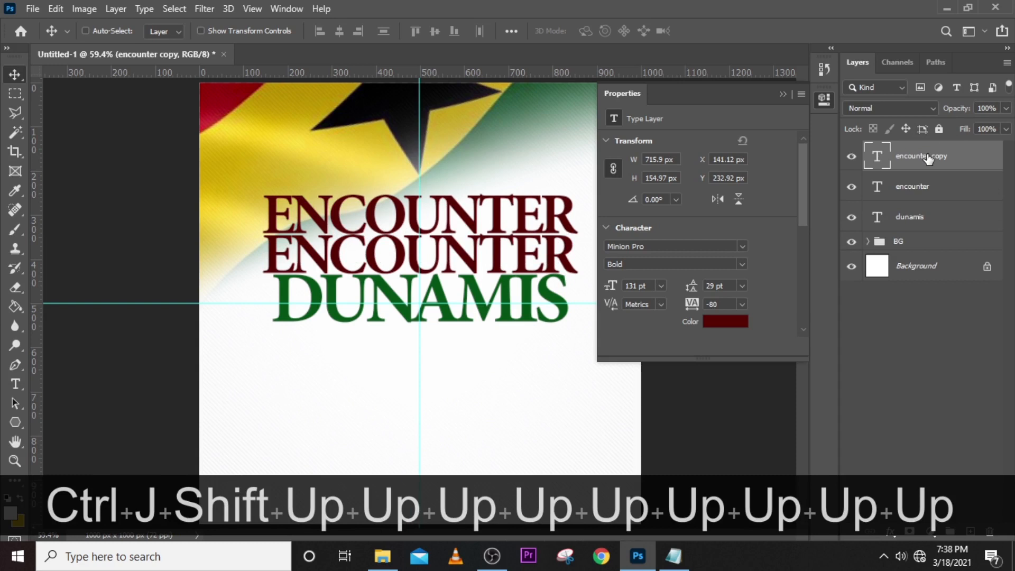
key(Up)
key(Up)
key(Up)
key(Up)
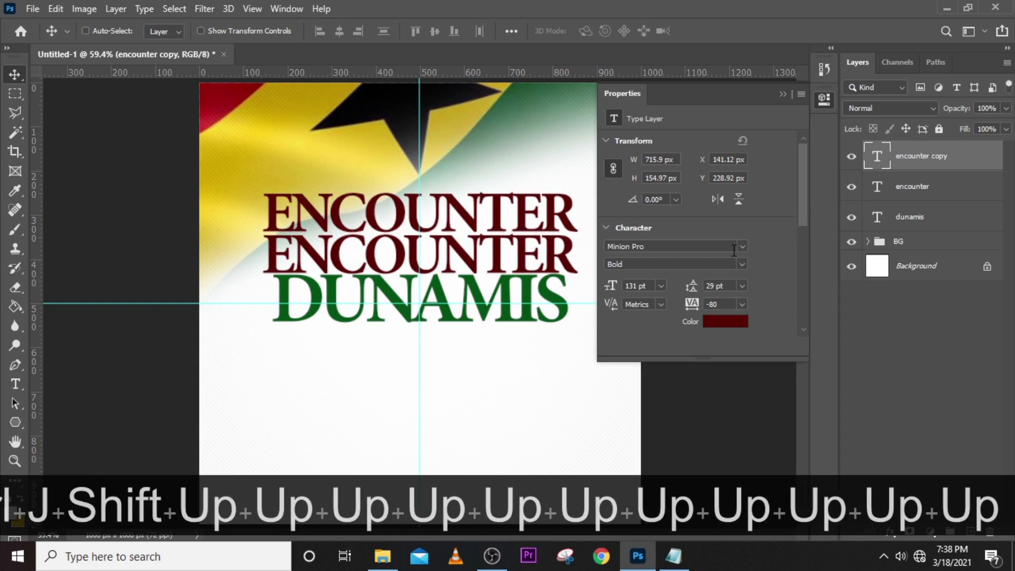
Set the upper ENCOUNTER copy's font to Arial in the Regular style
click(741, 248)
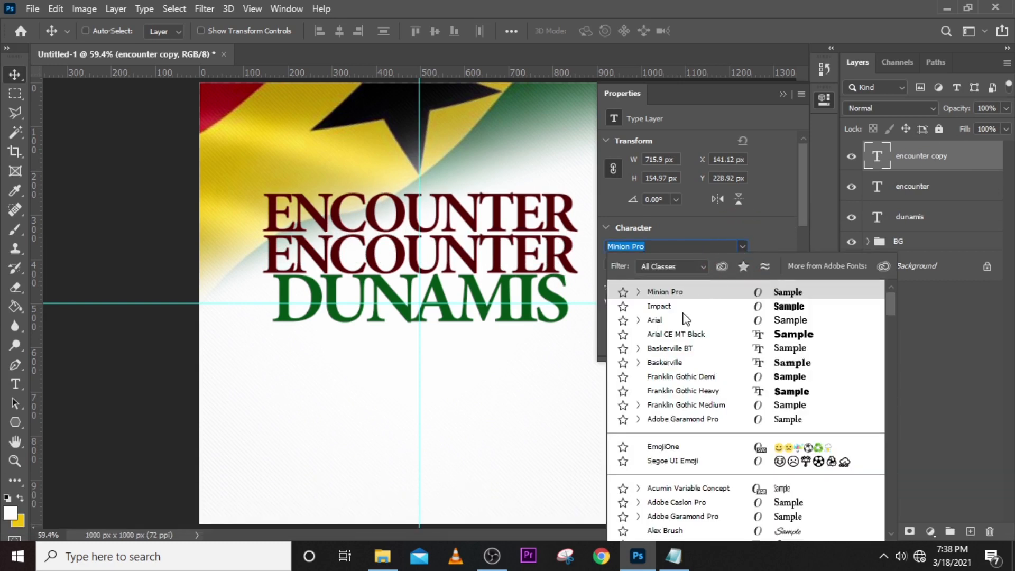
click(669, 321)
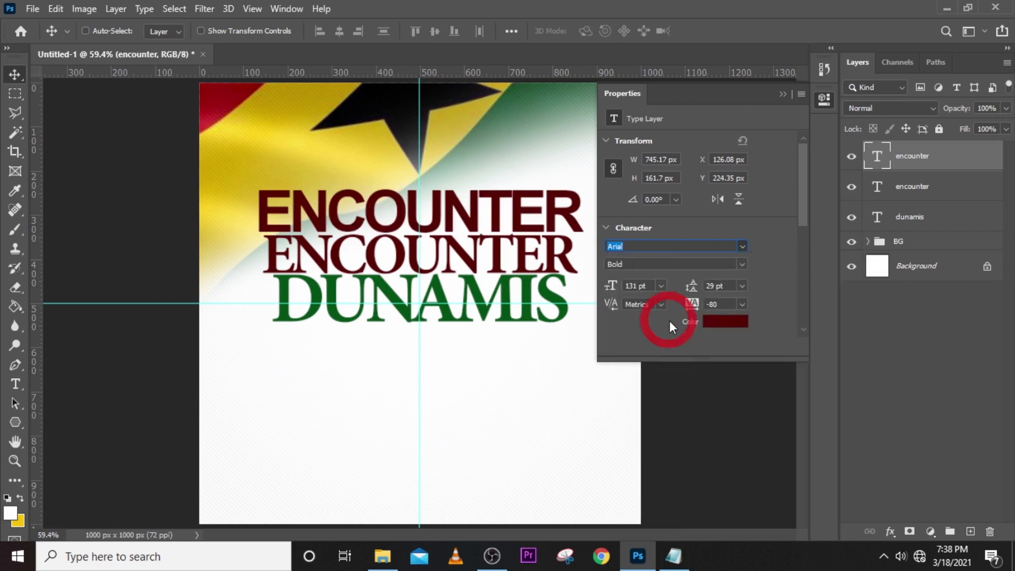
click(741, 265)
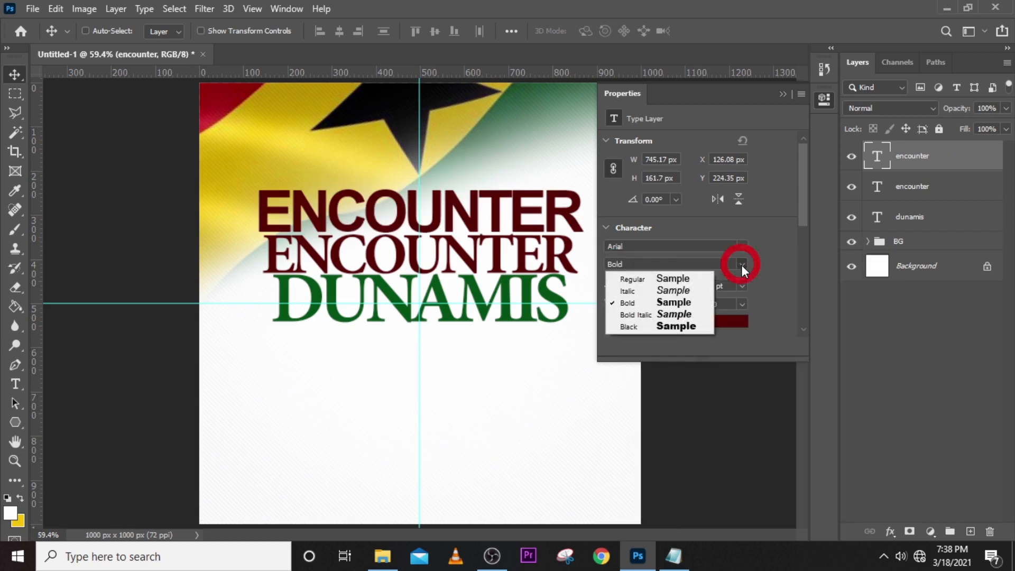
click(653, 281)
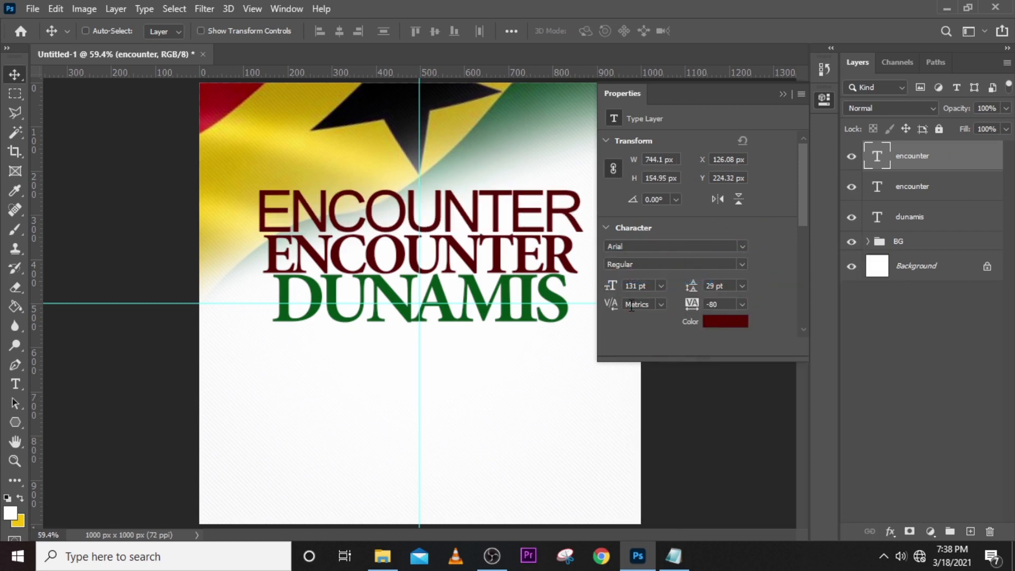
Set the upper ENCOUNTER copy's size to 45 pt
click(659, 286)
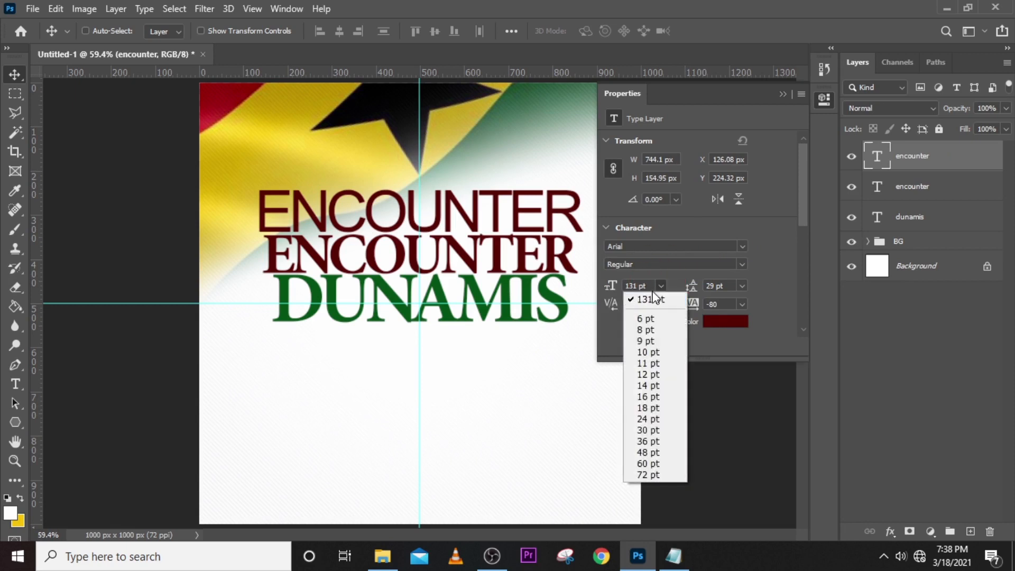
click(648, 452)
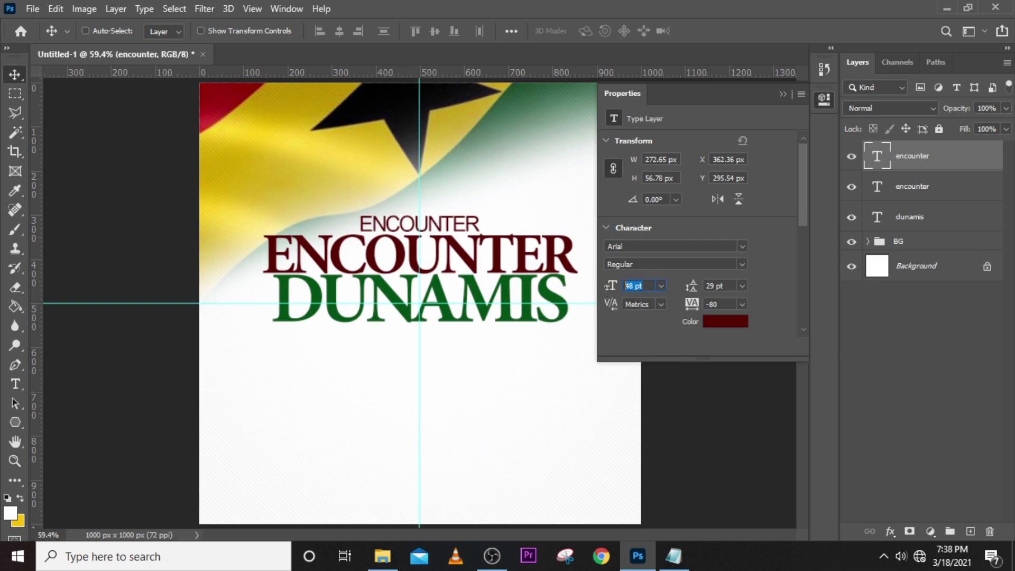
text(45)
key(Return)
Replace the upper ENCOUNTER copy's text with "ghana - evening service", copied from the Notepad file 14
click(673, 555)
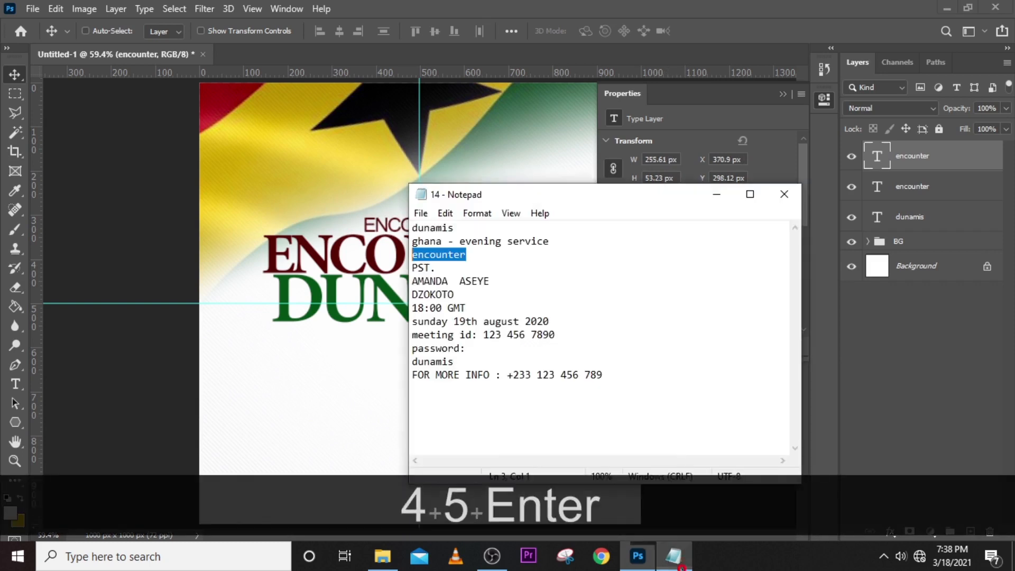
drag(561, 237, 403, 245)
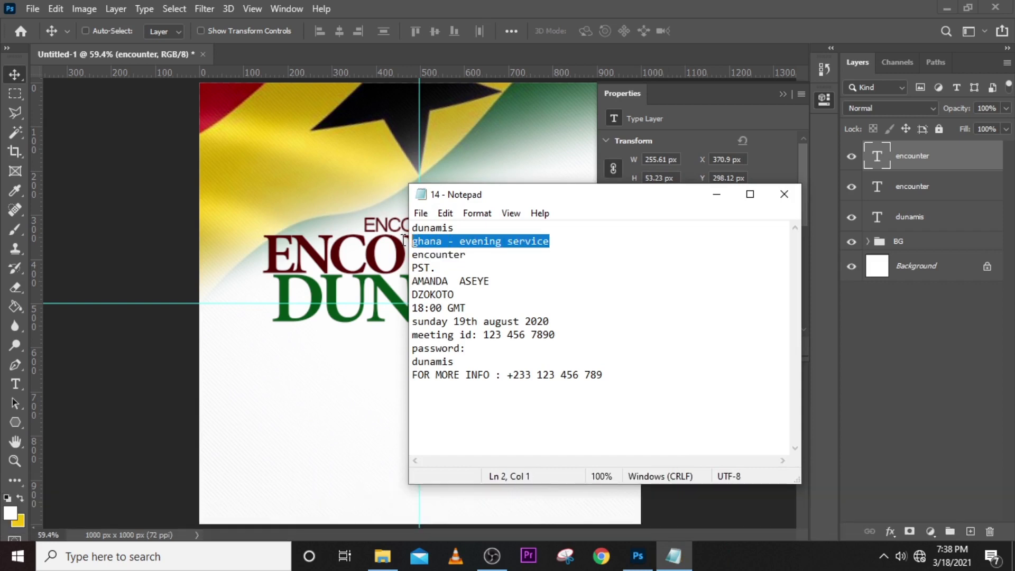
key(ctrl+c)
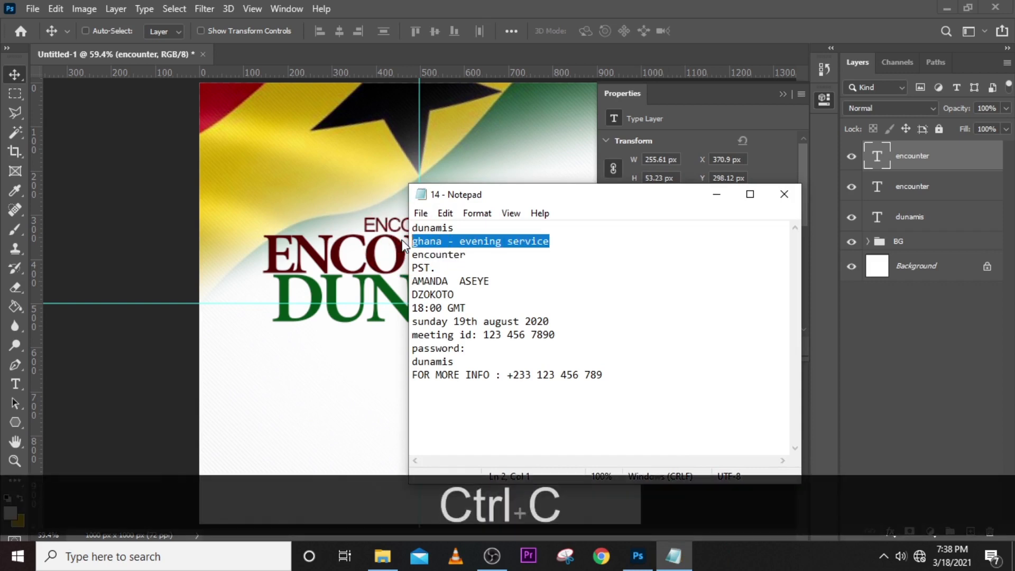
click(387, 6)
double_click(877, 157)
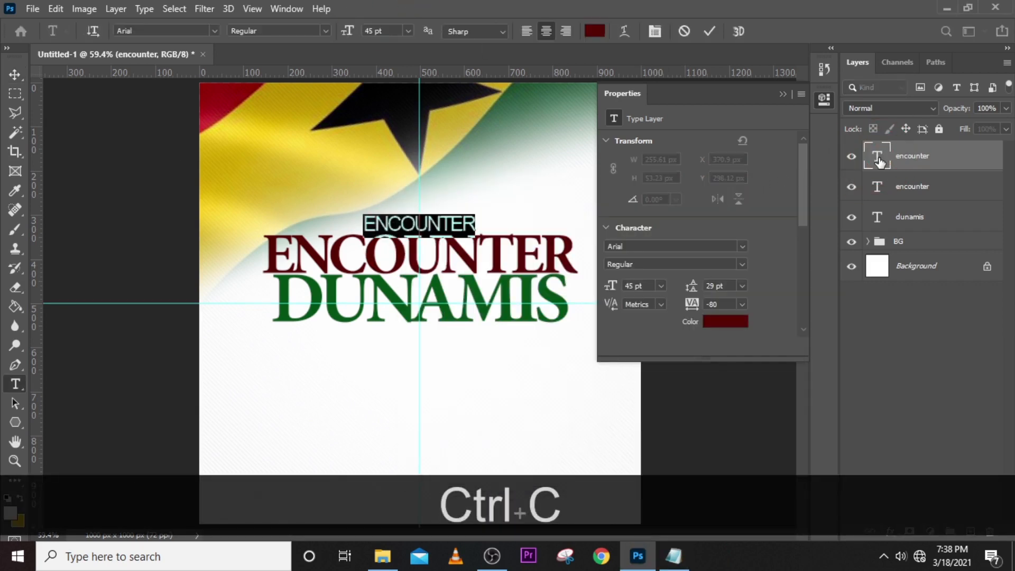
key(ctrl+v)
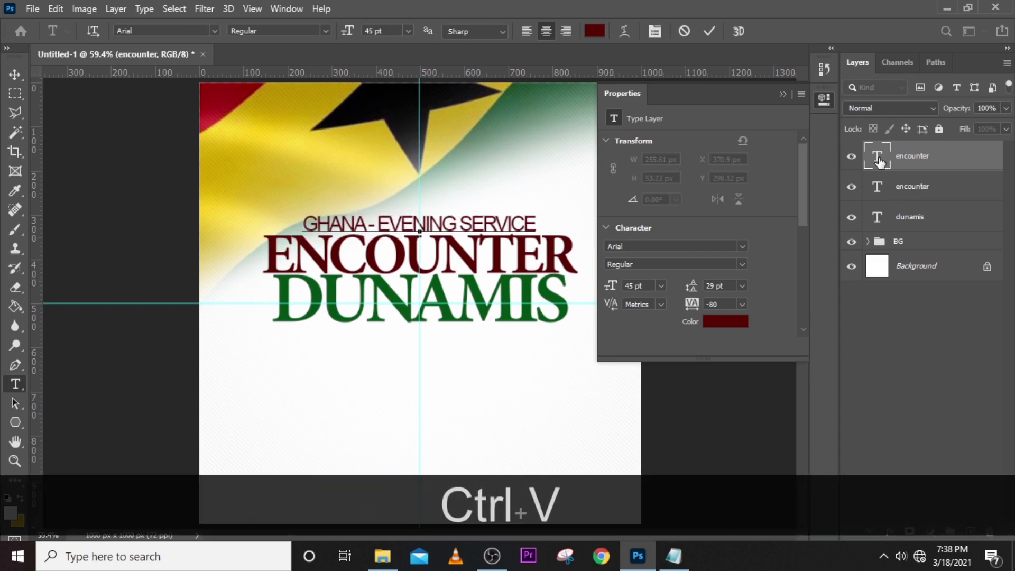
click(879, 161)
Try the GHANA - EVENING SERVICE text without All Caps and switch the capitals back on
drag(804, 186, 803, 263)
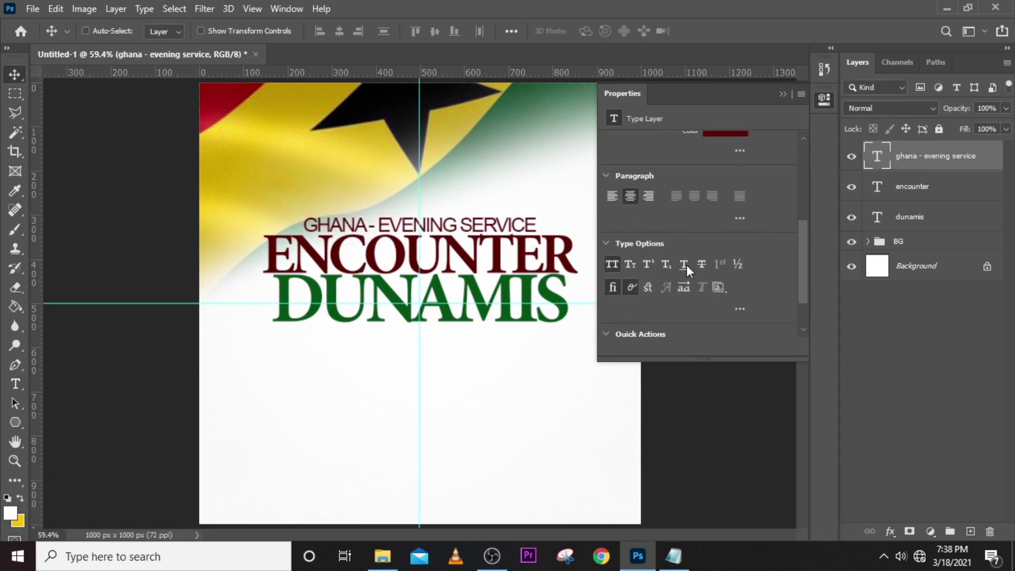
click(612, 267)
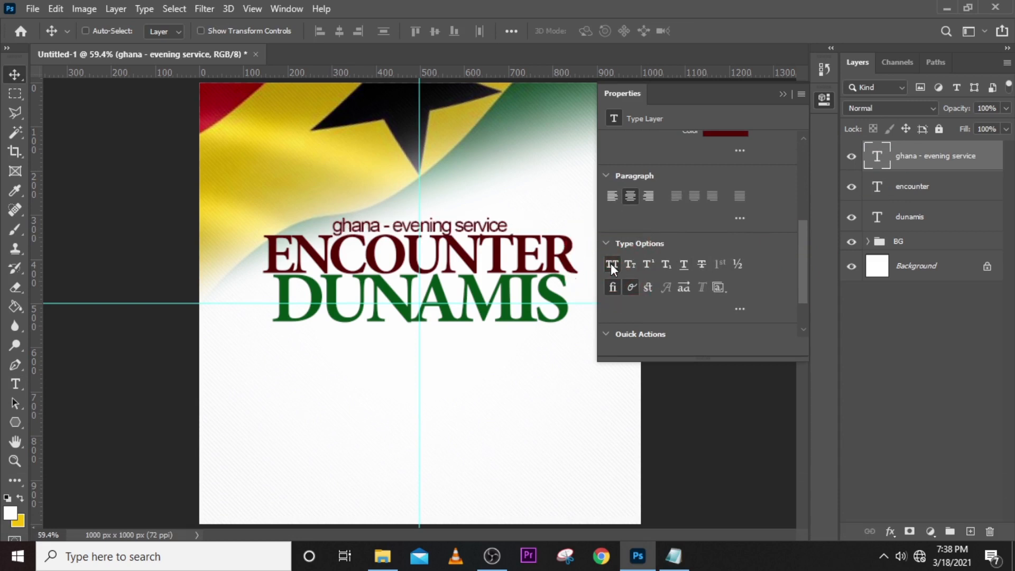
click(612, 267)
click(782, 94)
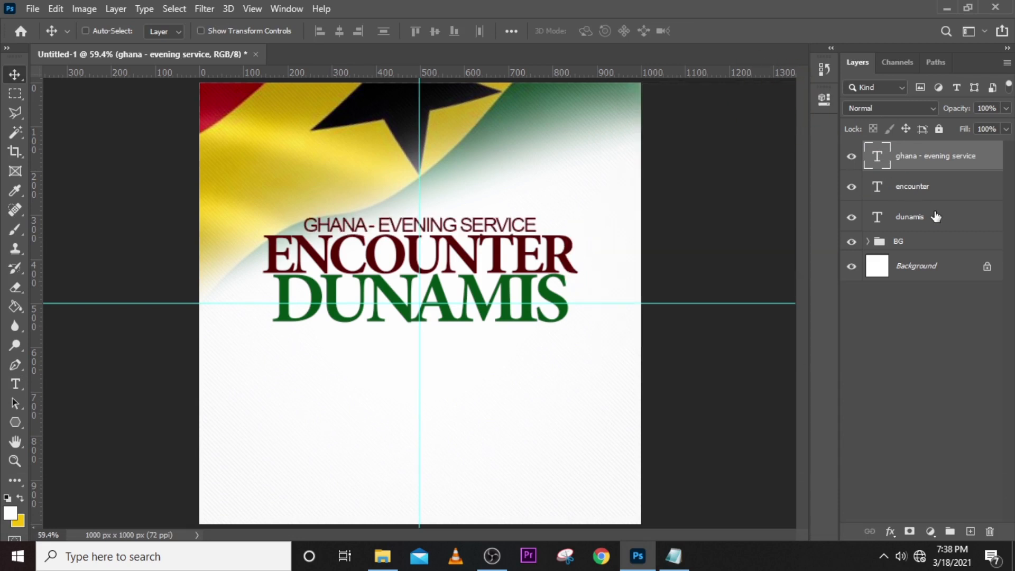
Nudge the GHANA - EVENING SERVICE text slightly to the left, to about X 496 px
key(ctrl+t)
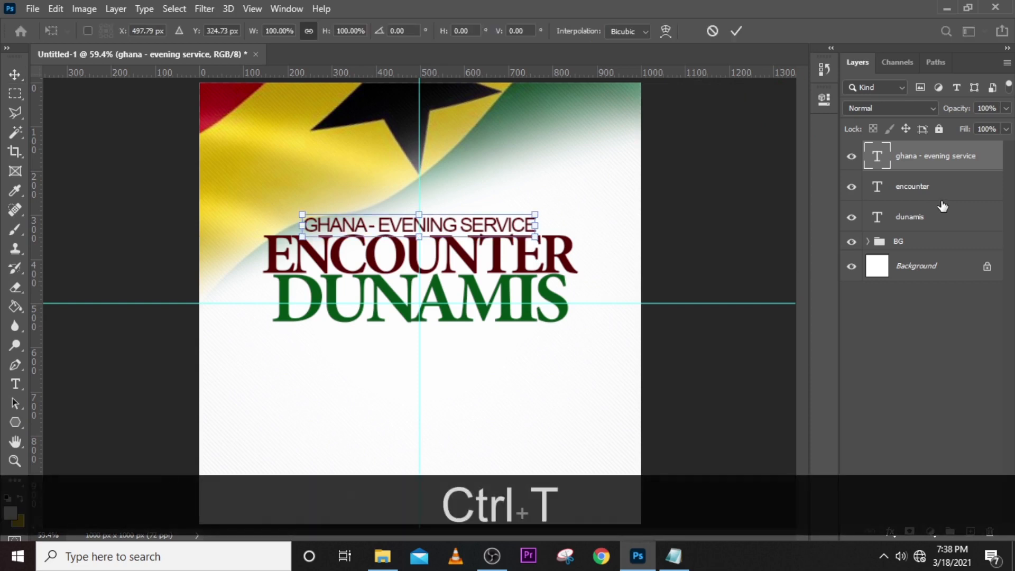
key(Left)
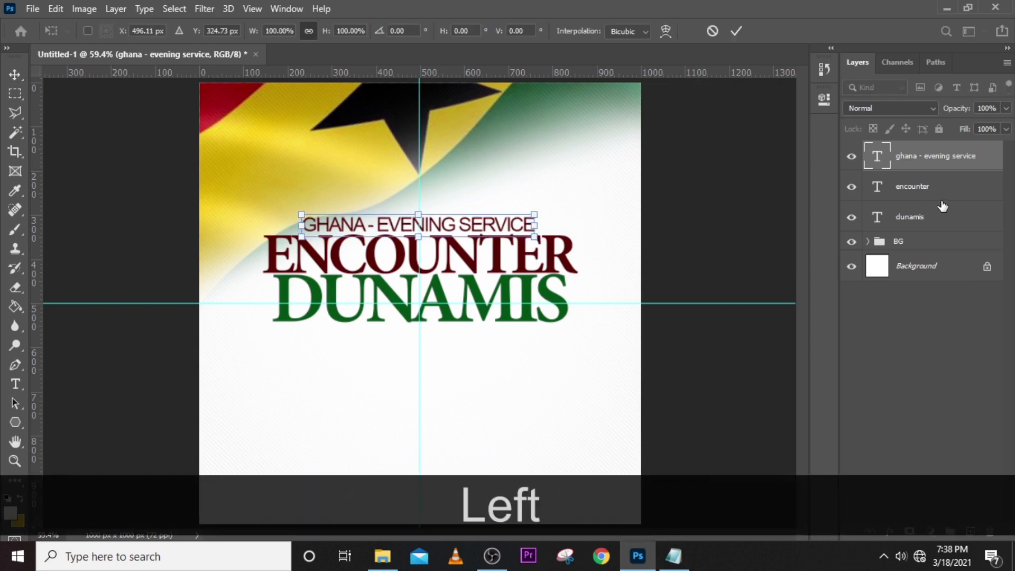
key(Return)
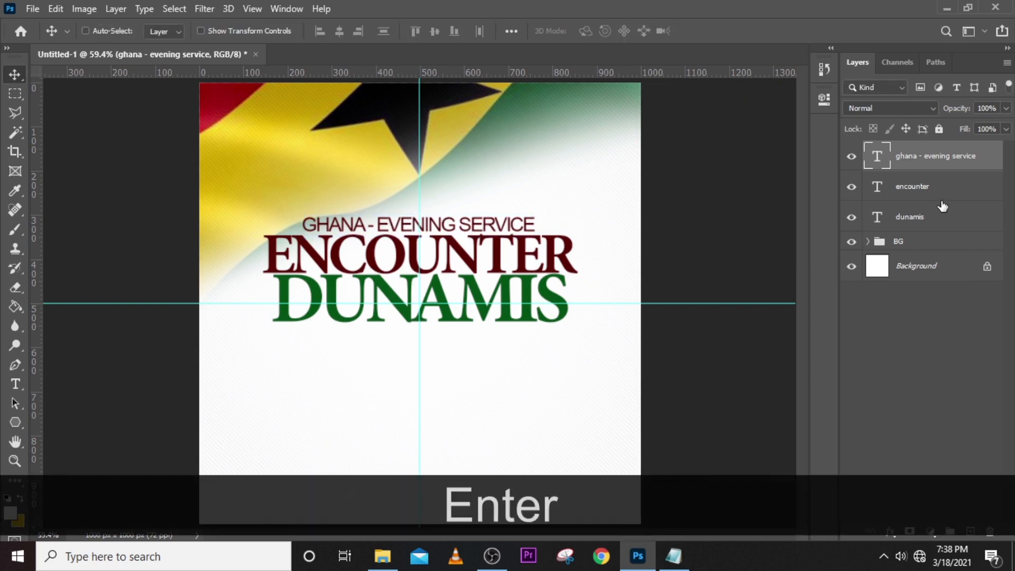
Change the GHANA - EVENING SERVICE text's color to black (000000)
click(823, 100)
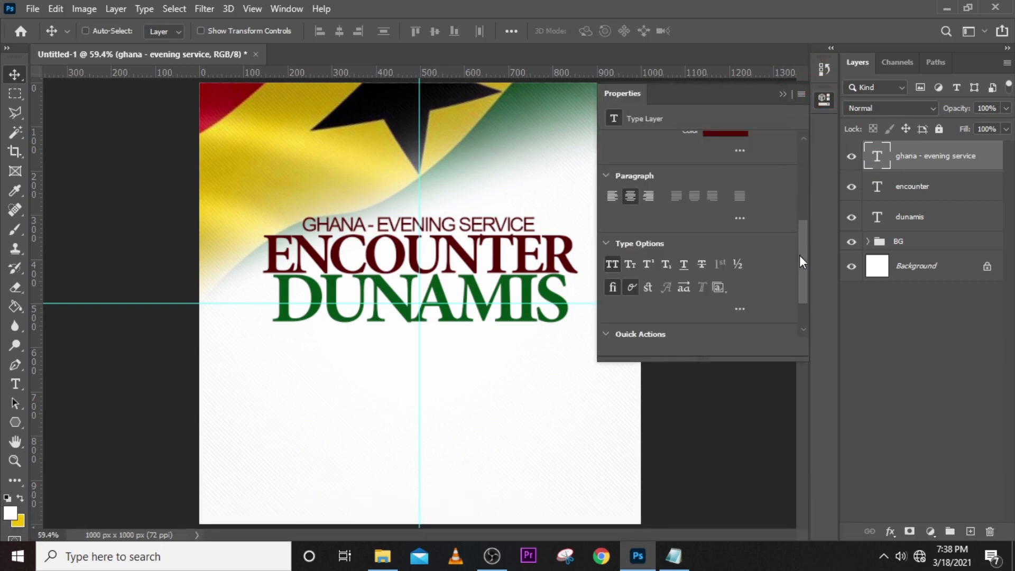
drag(801, 259, 796, 205)
click(727, 266)
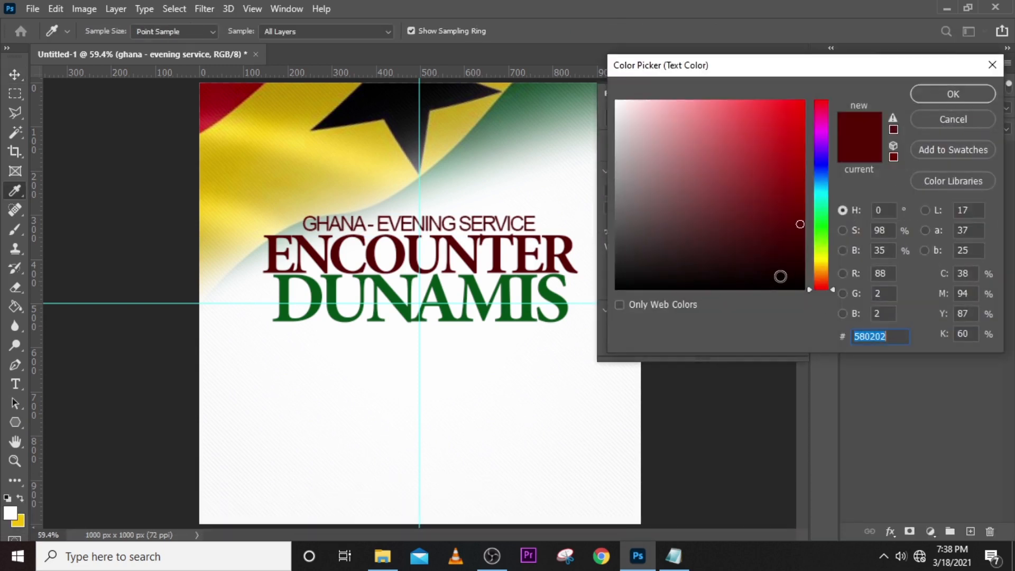
text(000000)
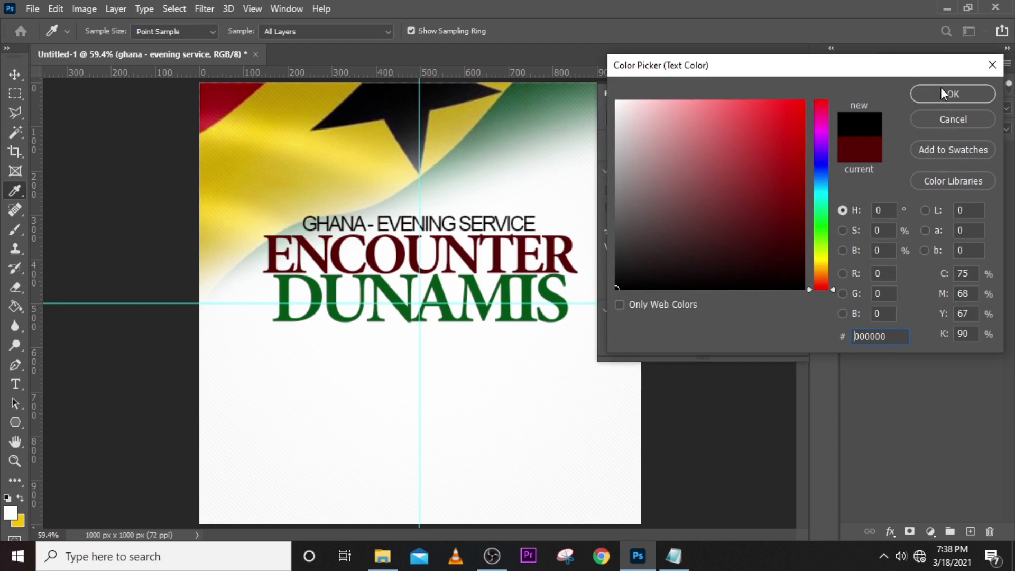
click(941, 93)
Group the ghana - evening service, encounter and dunamis text layers and name the group theme
key(ctrl+plus)
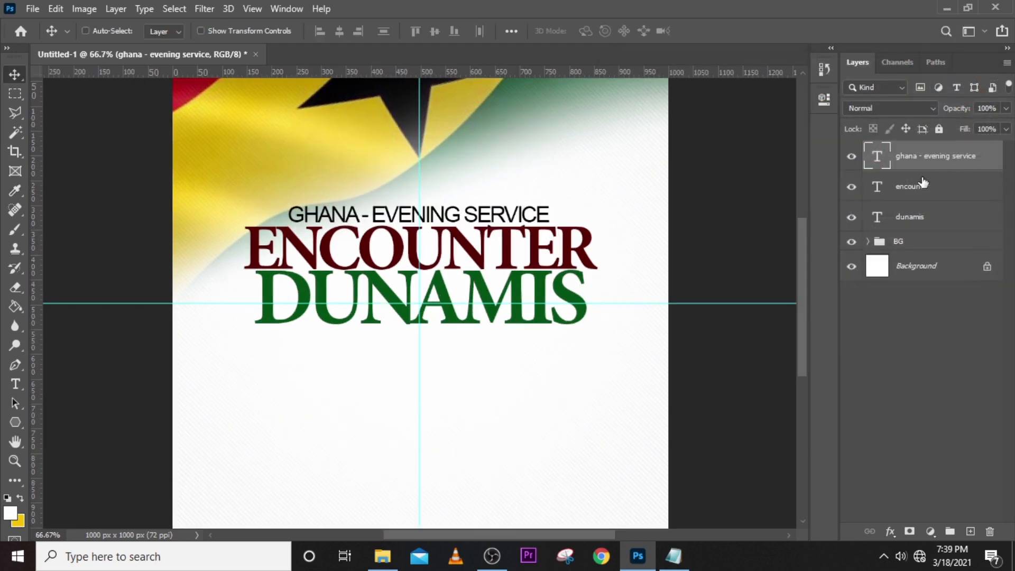
shift+click(919, 216)
key(ctrl+shift+g)
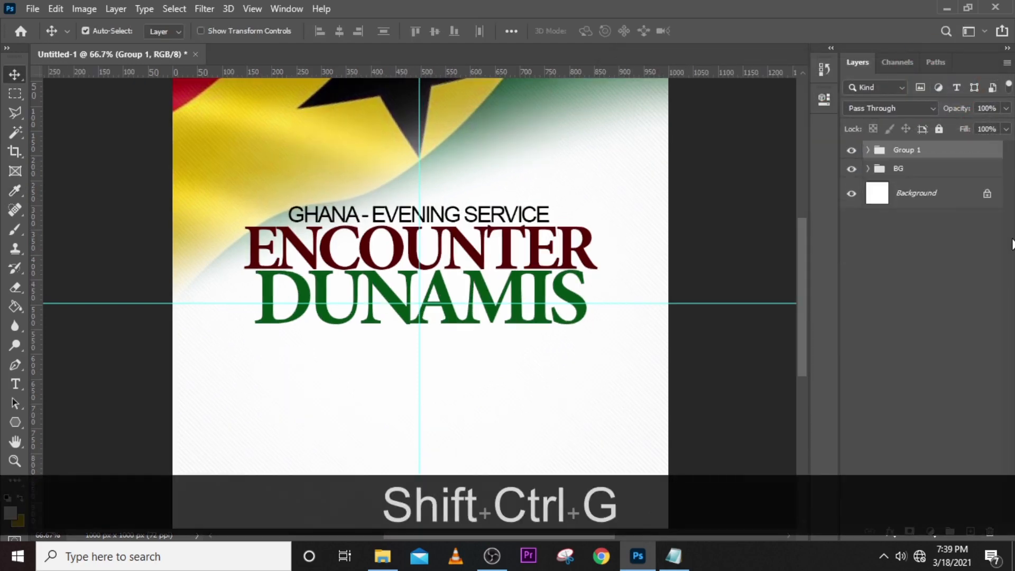
double_click(909, 151)
key(Caps_Lock)
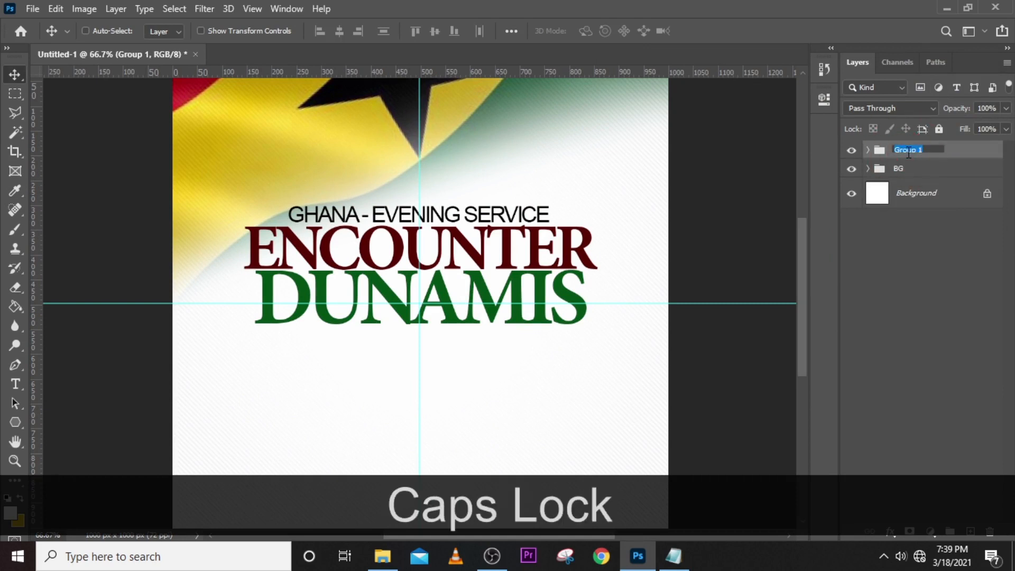
text(theme)
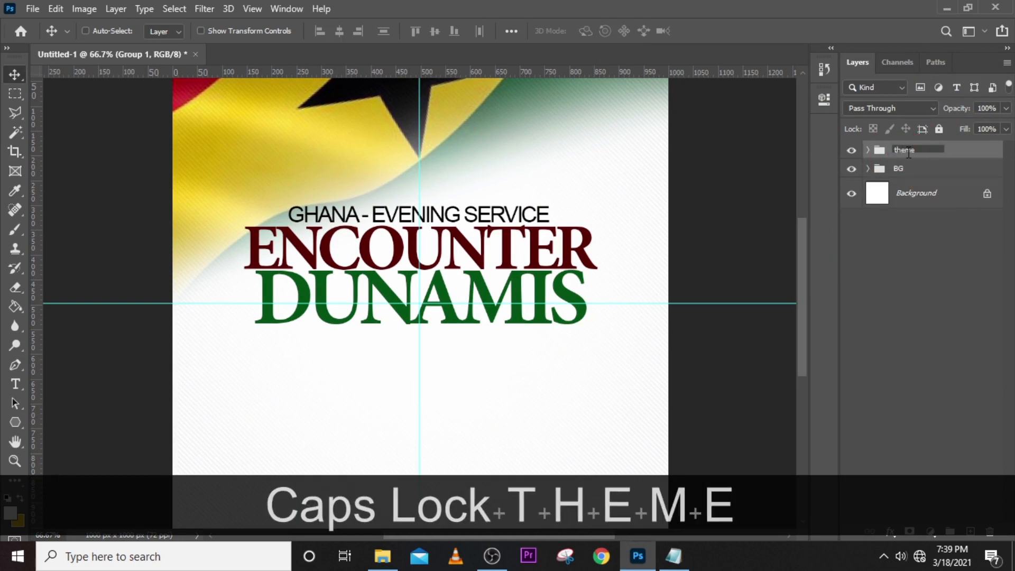
key(Return)
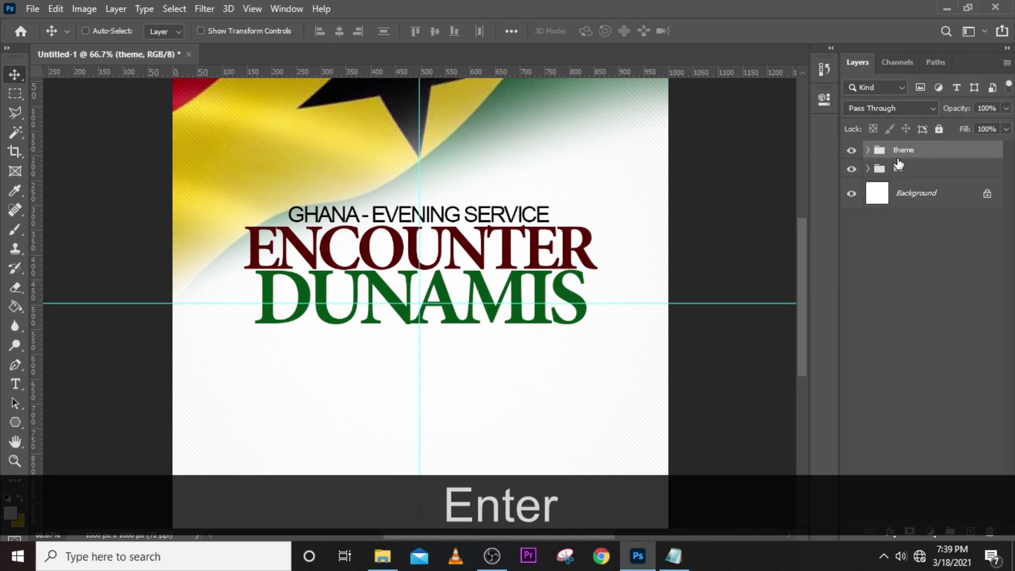
Rotate the theme group about 15° counterclockwise and move it to about X 468 px, Y 403 px
key(ctrl+t)
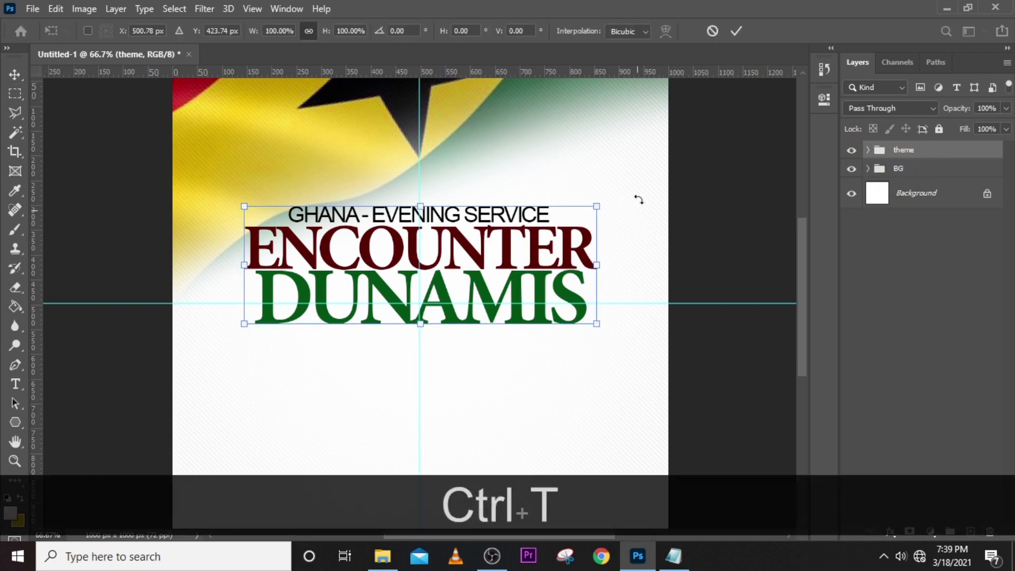
drag(639, 199, 644, 141)
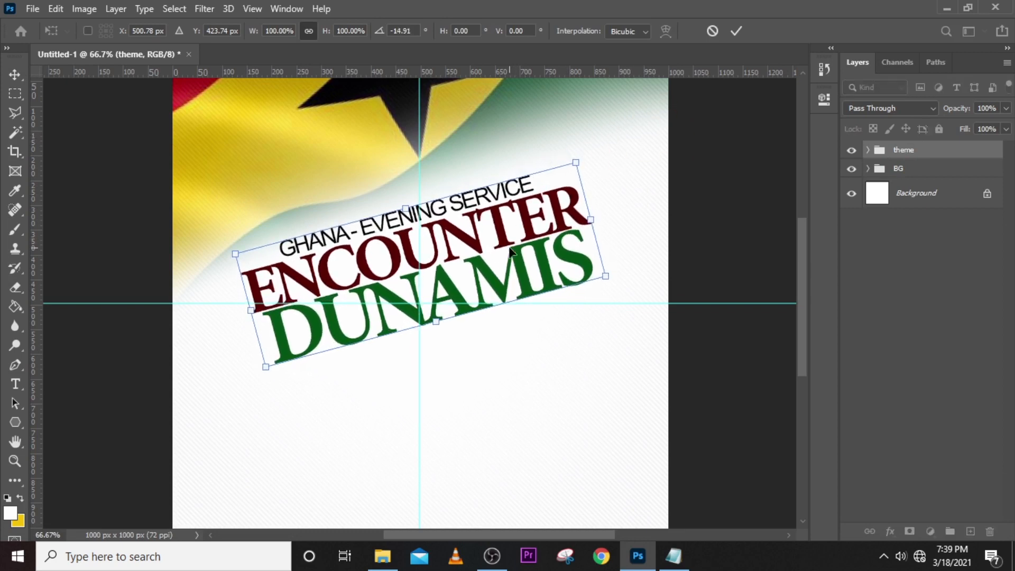
drag(511, 252, 493, 241)
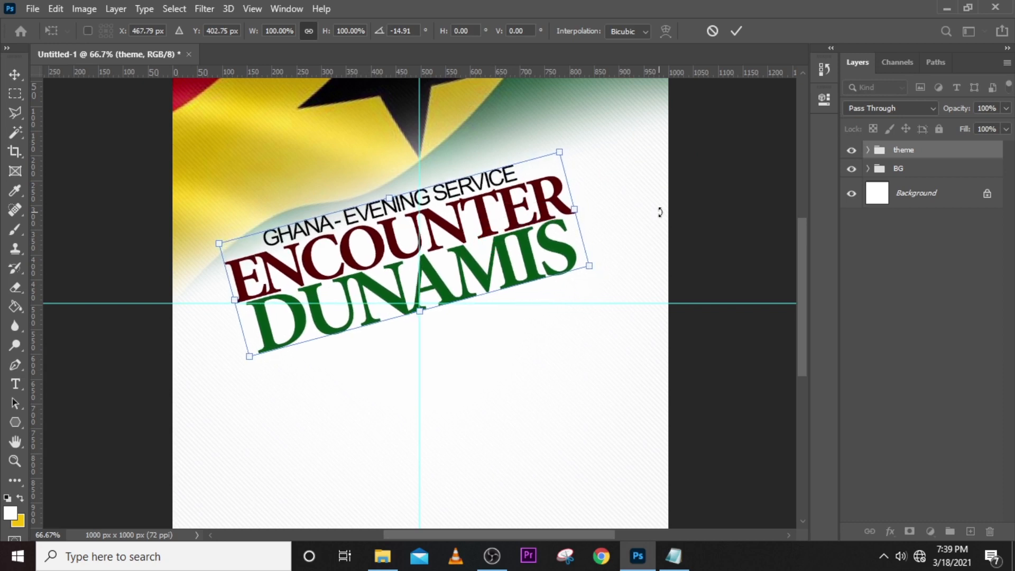
key(Return)
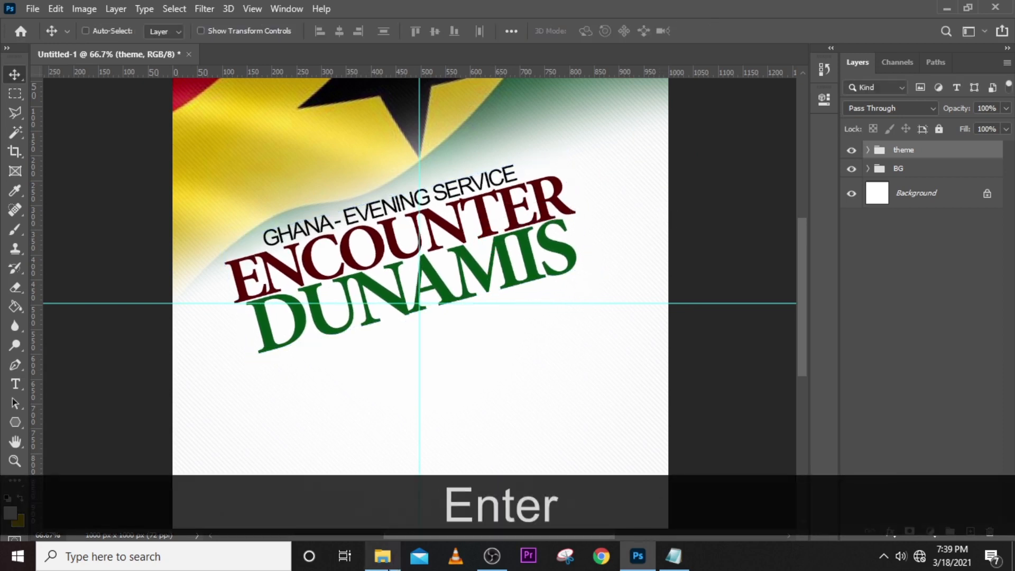
Place the cut-out image of the woman in a suit, scaled to about 34%, at the canvas's bottom centre under the title
click(382, 556)
drag(328, 180, 418, 370)
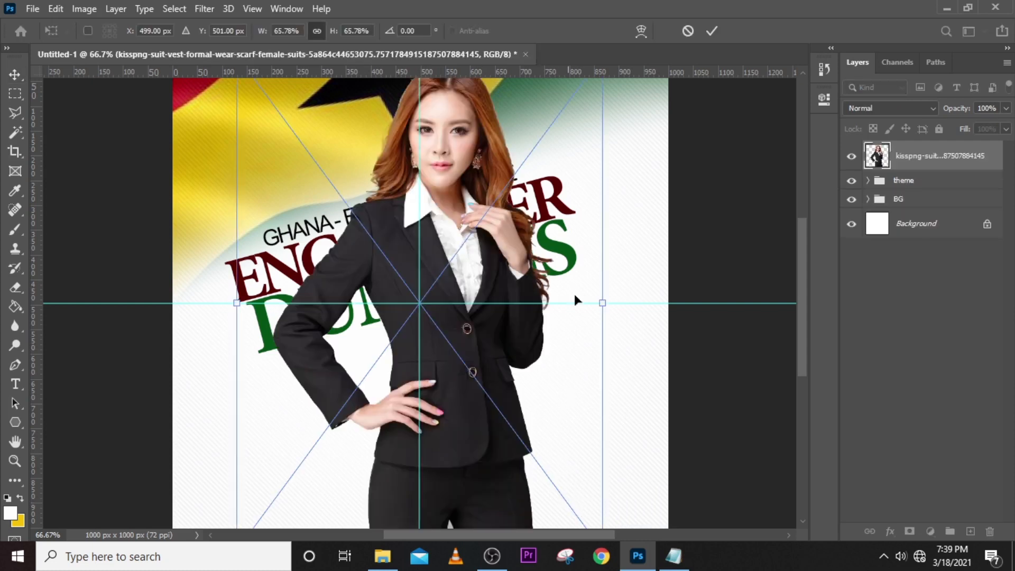
key(ctrl+0)
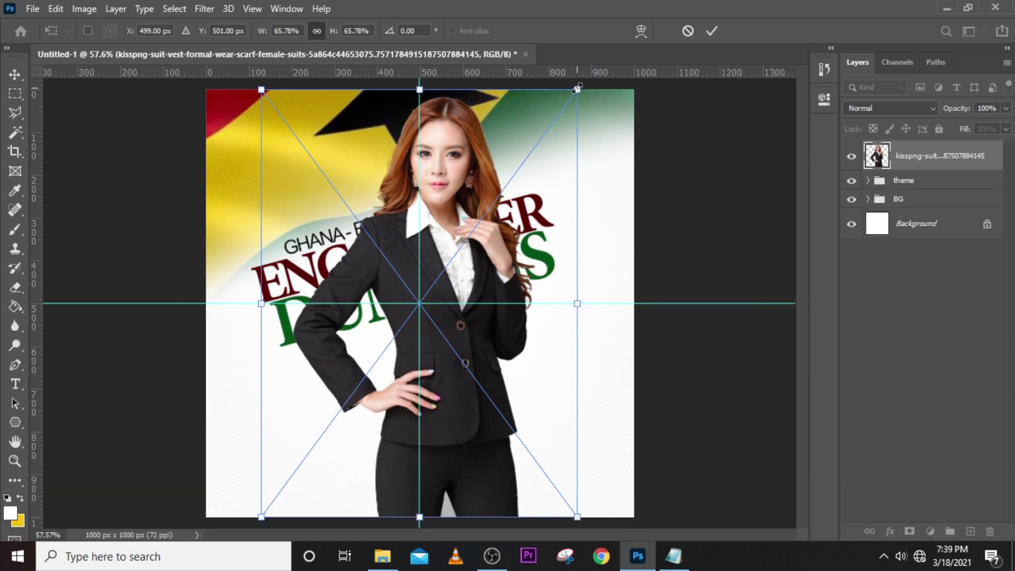
drag(577, 90, 382, 238)
drag(348, 385, 420, 385)
drag(504, 286, 477, 323)
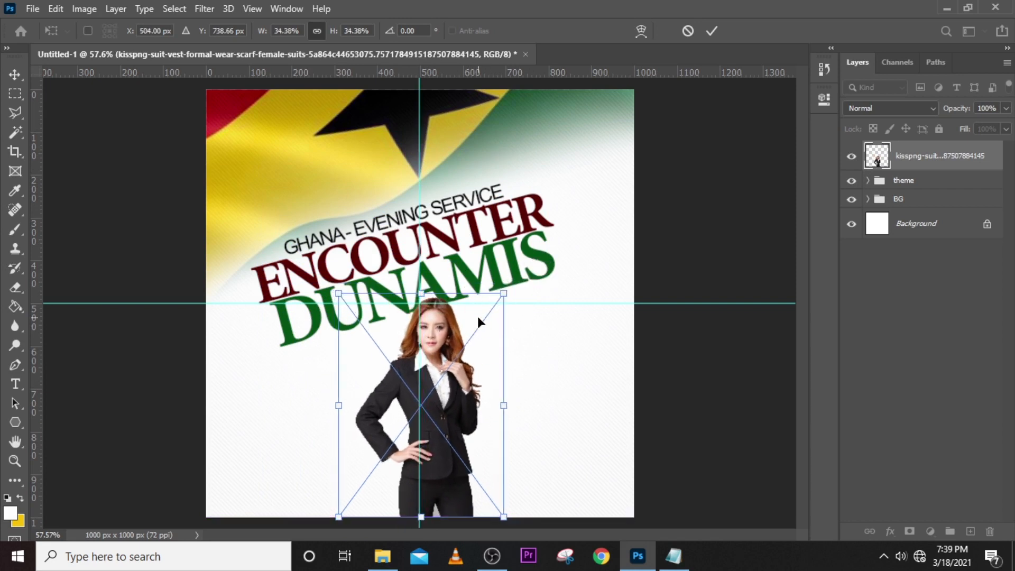
key(Return)
Enlarge the woman's image slightly to about 35.6%, keeping its lower edge on the canvas's bottom edge
click(824, 99)
key(ctrl+t)
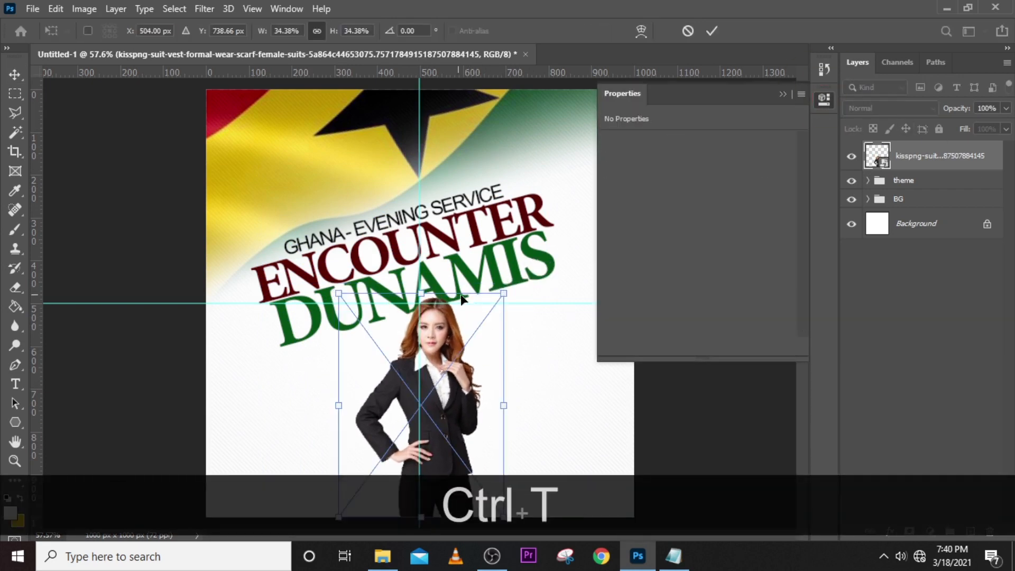
drag(497, 294, 503, 281)
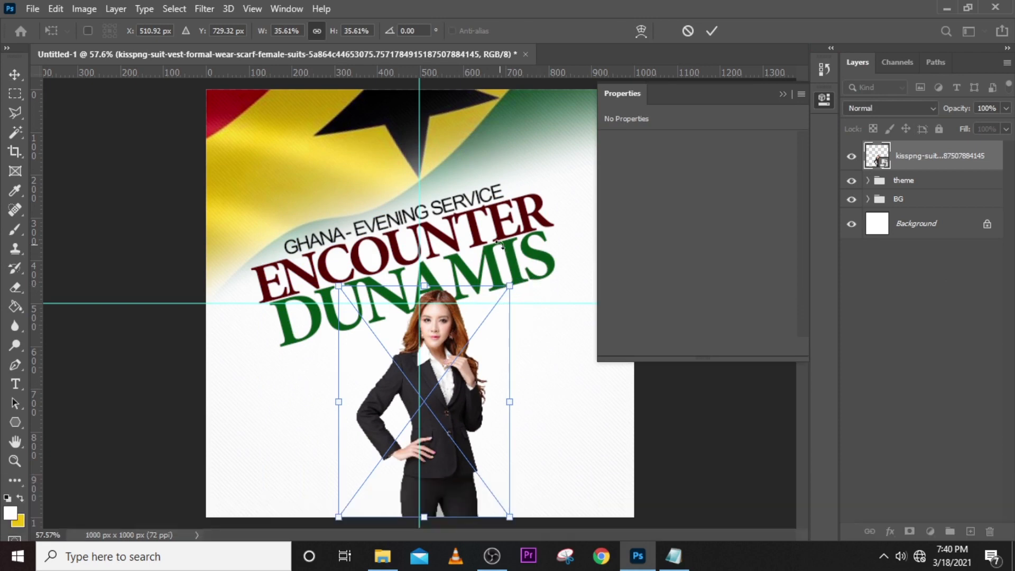
key(Return)
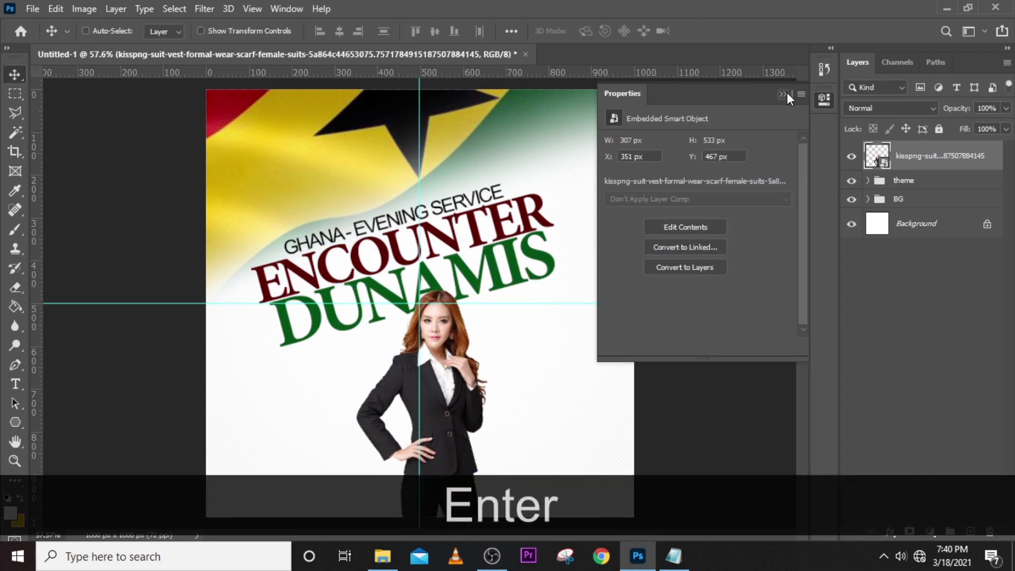
click(786, 94)
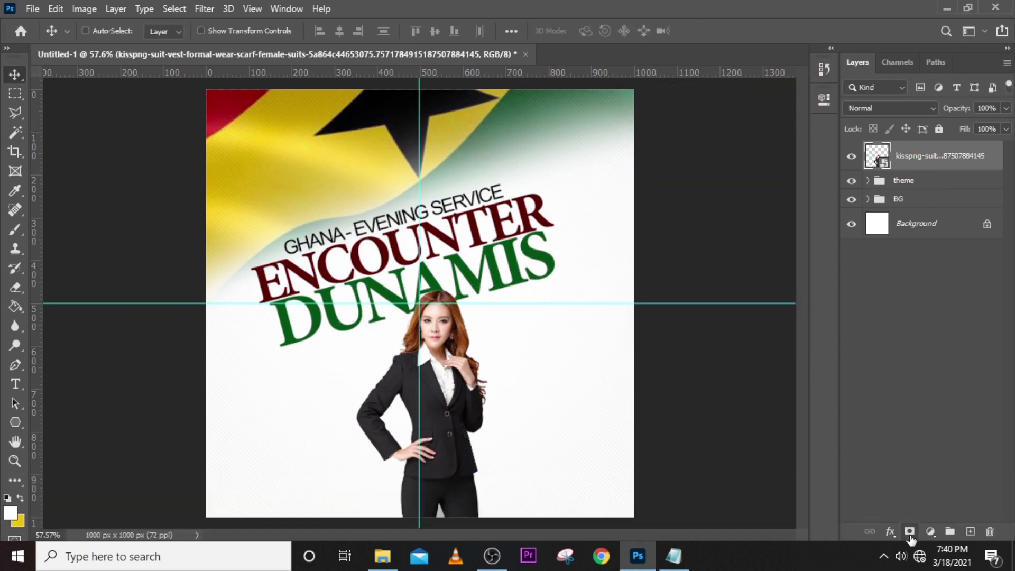
Add a layer mask to the woman's image and fade out her lower body with a soft black brush
click(909, 532)
key(b)
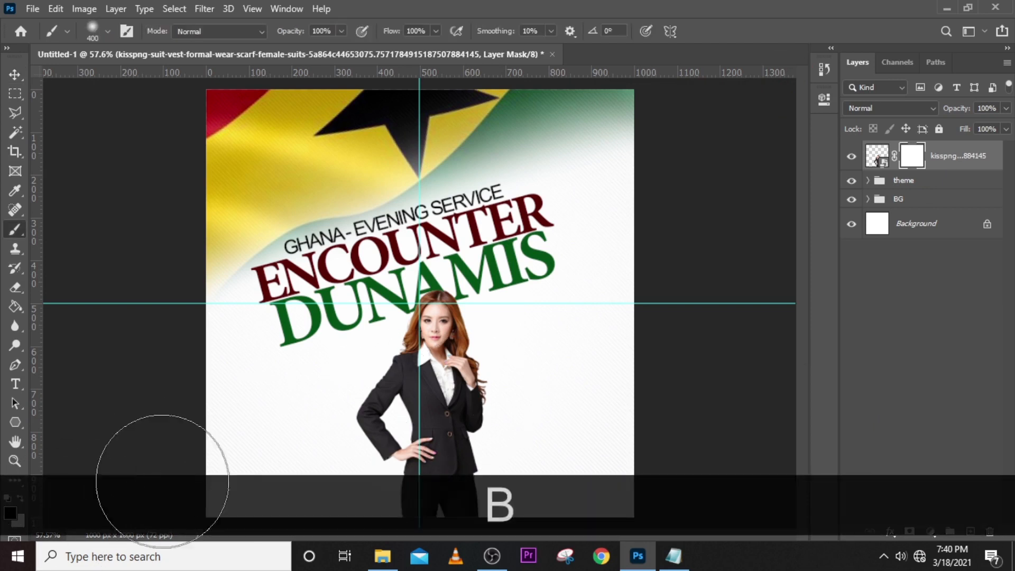
click(909, 156)
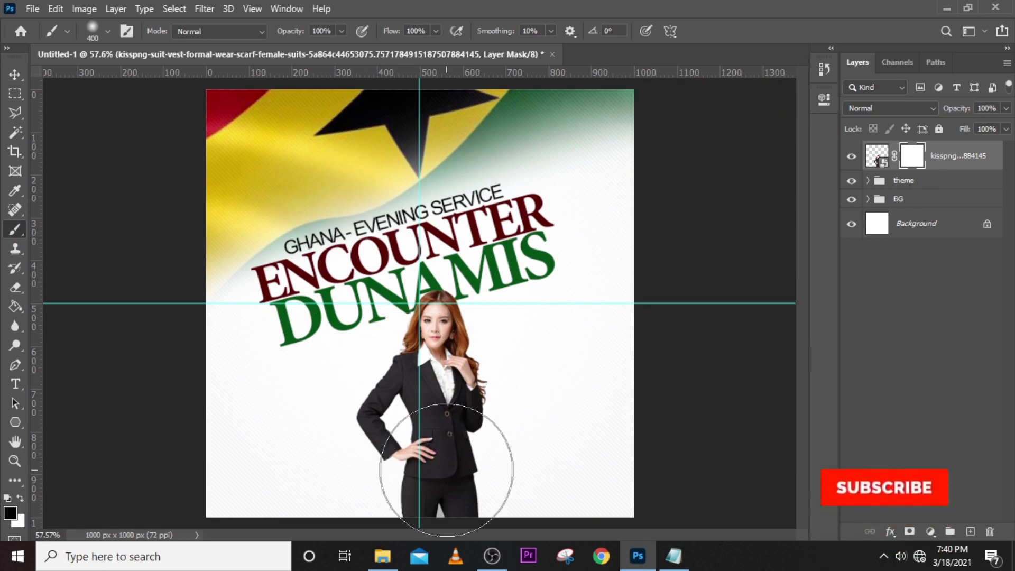
key(bracketleft)
mouse_move(475, 513)
mouse_down()
mouse_move(448, 488)
mouse_move(422, 506)
mouse_move(341, 505)
mouse_move(539, 493)
mouse_move(303, 496)
mouse_move(580, 487)
mouse_up()
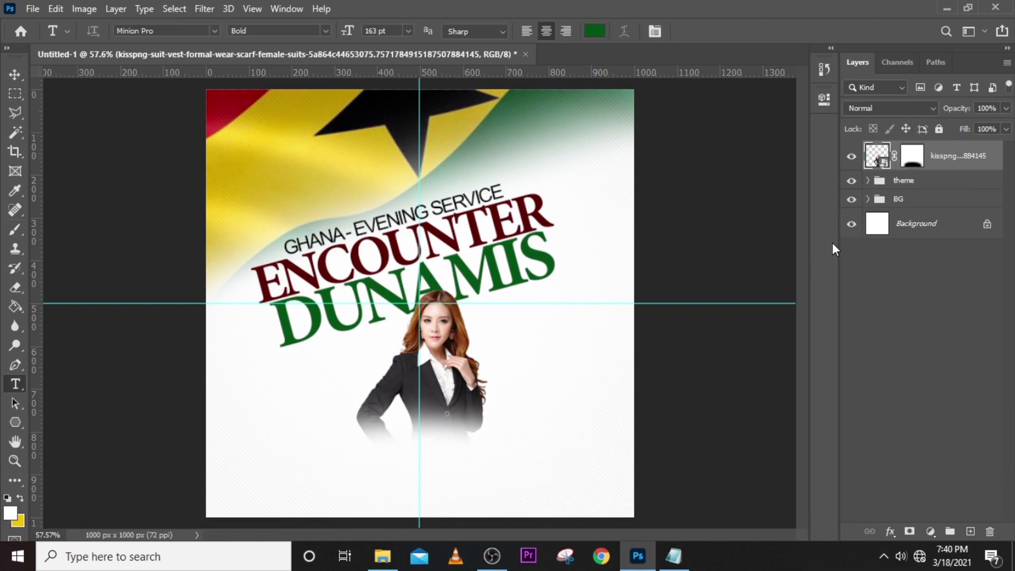
Add a text layer near the woman's lower body containing the speaker's title and full name copied from the Notepad file
click(517, 439)
click(673, 555)
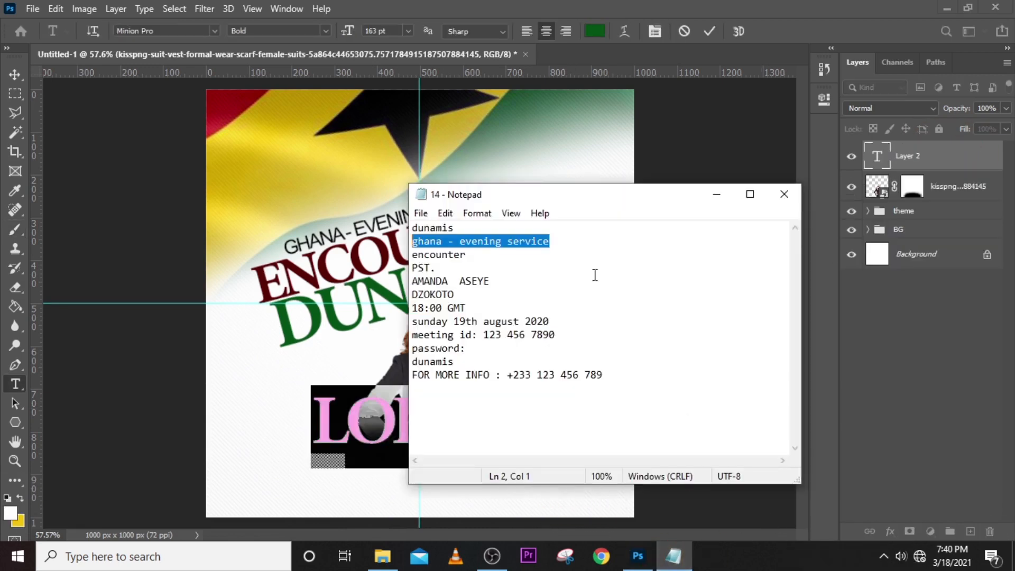
drag(456, 295, 411, 272)
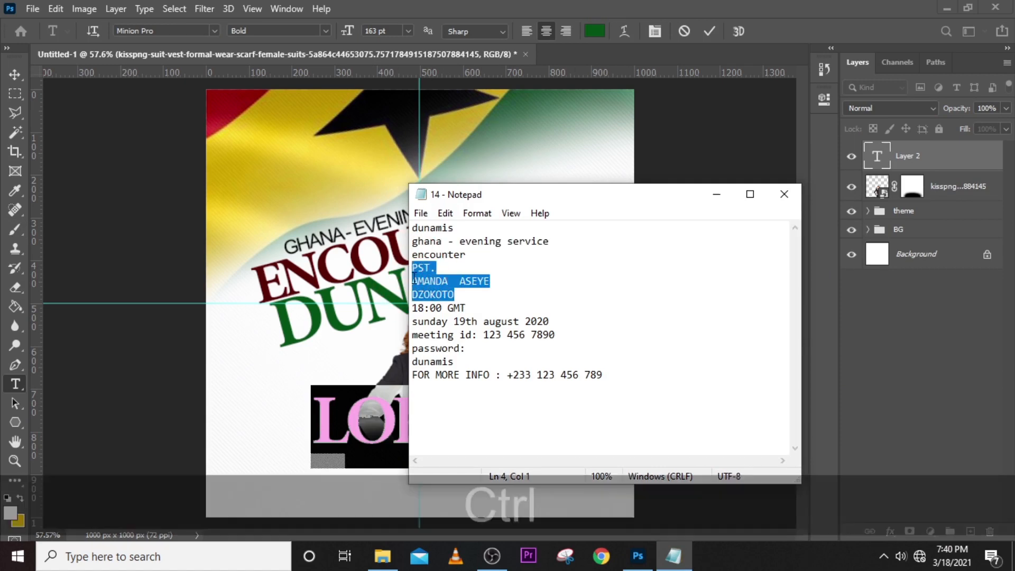
key(ctrl+c)
click(492, 5)
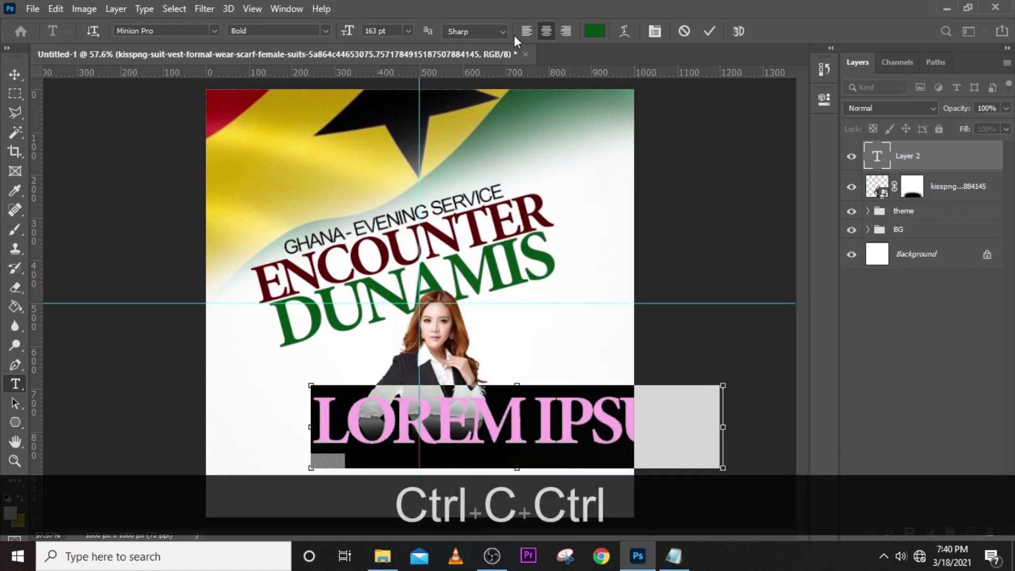
key(ctrl+v)
click(867, 169)
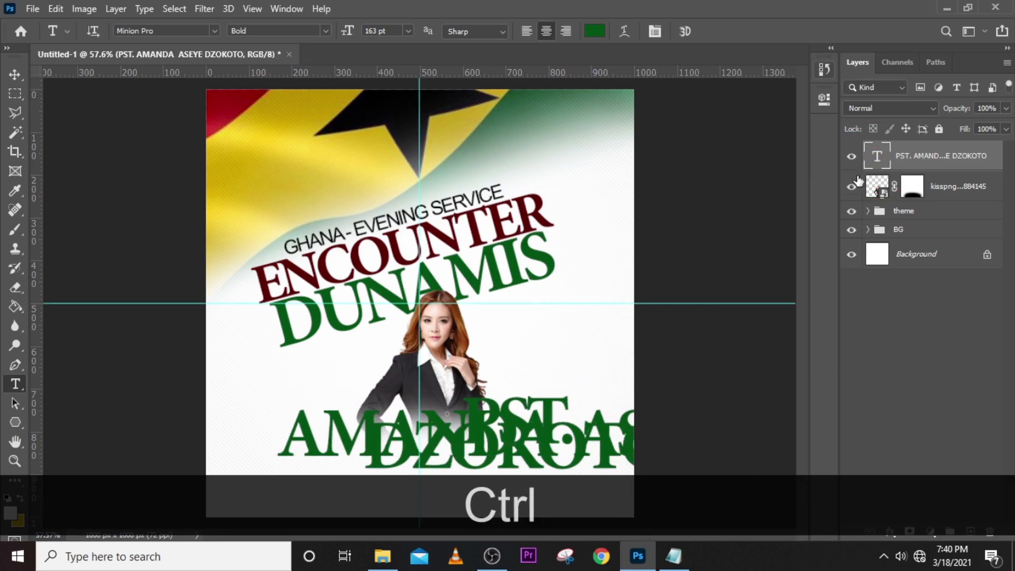
Scale the speaker-name text down to about 73 pt and move it up over the woman's face and shoulder
key(ctrl+t)
drag(759, 386, 492, 445)
drag(571, 343, 560, 358)
key(Return)
Set the speaker-name text to Arial Bold at 22 pt
click(824, 100)
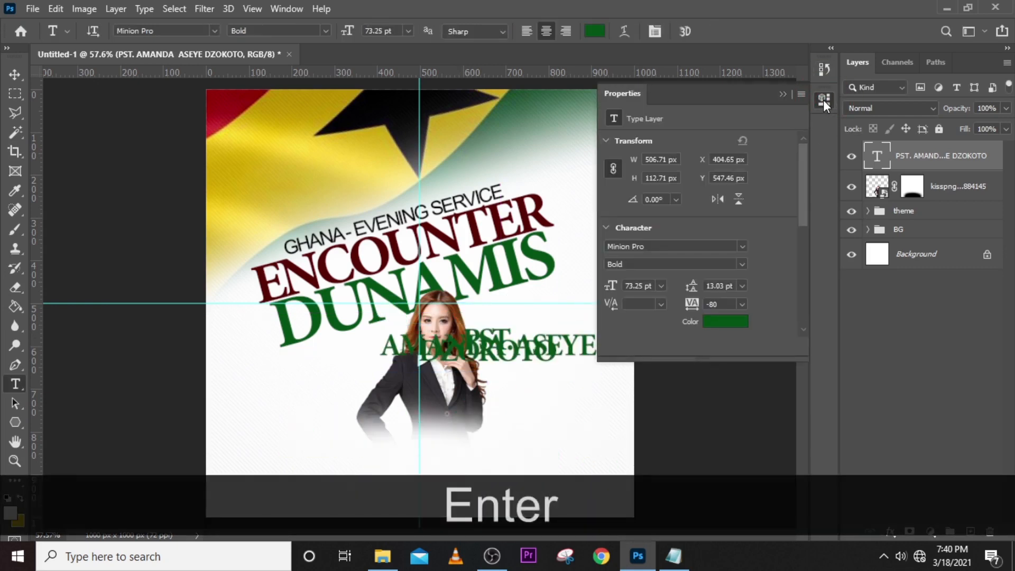
click(742, 246)
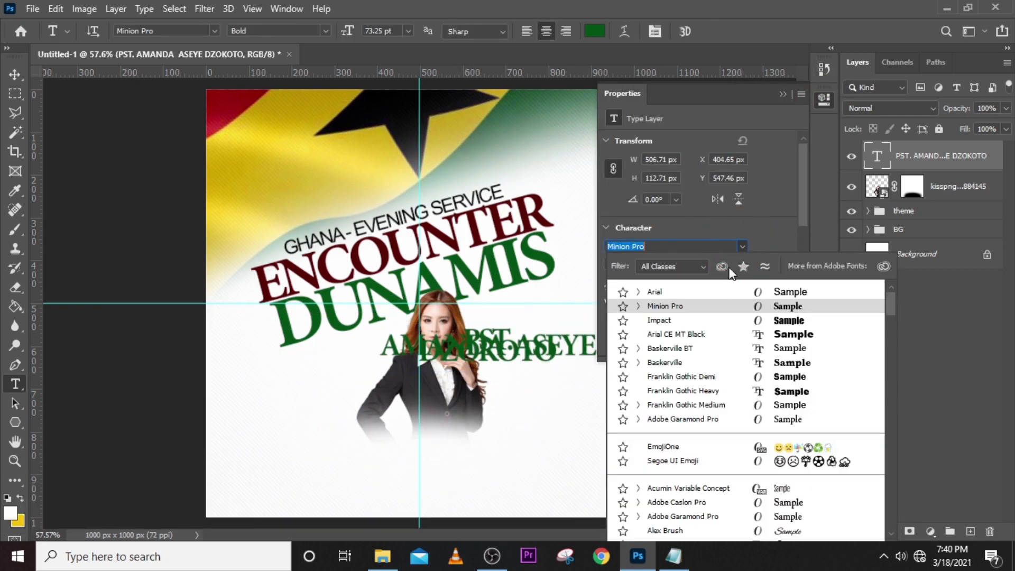
click(679, 294)
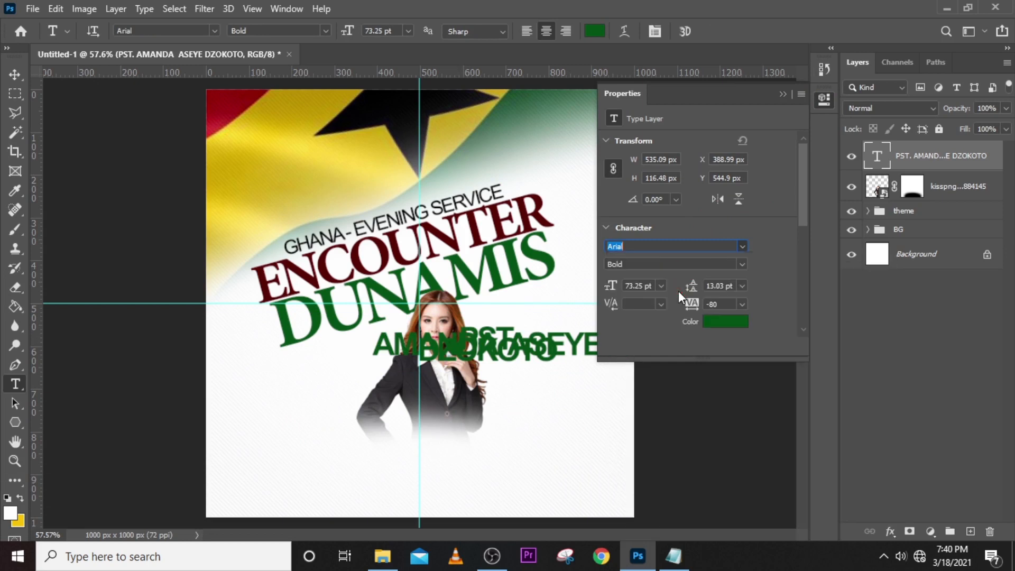
click(743, 266)
click(640, 301)
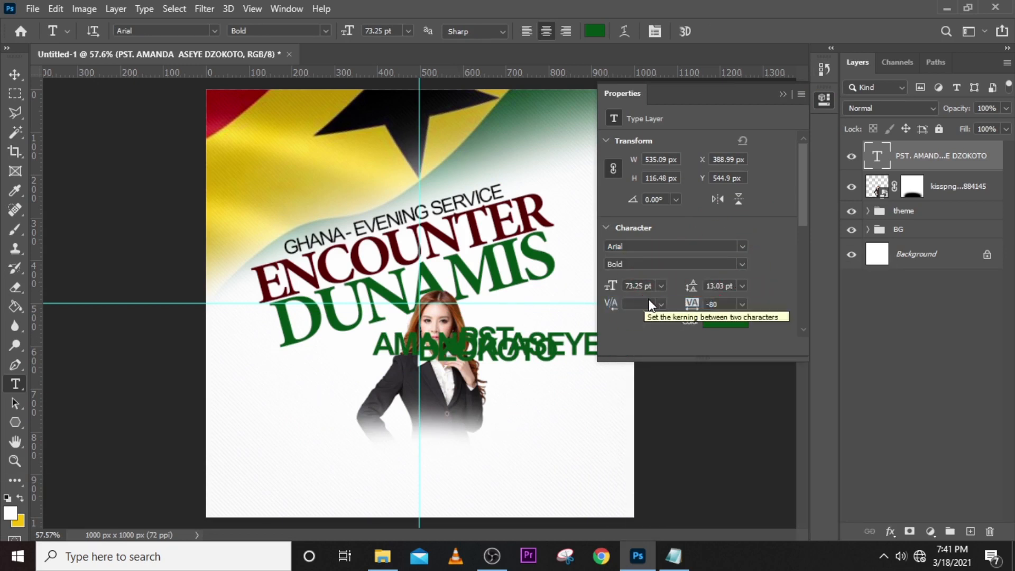
click(649, 286)
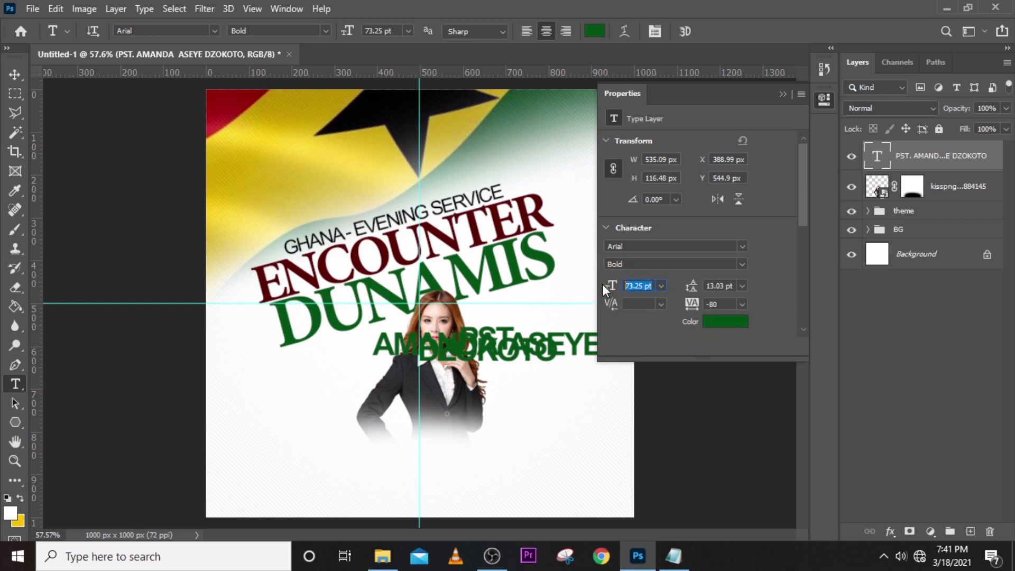
text(22)
key(Return)
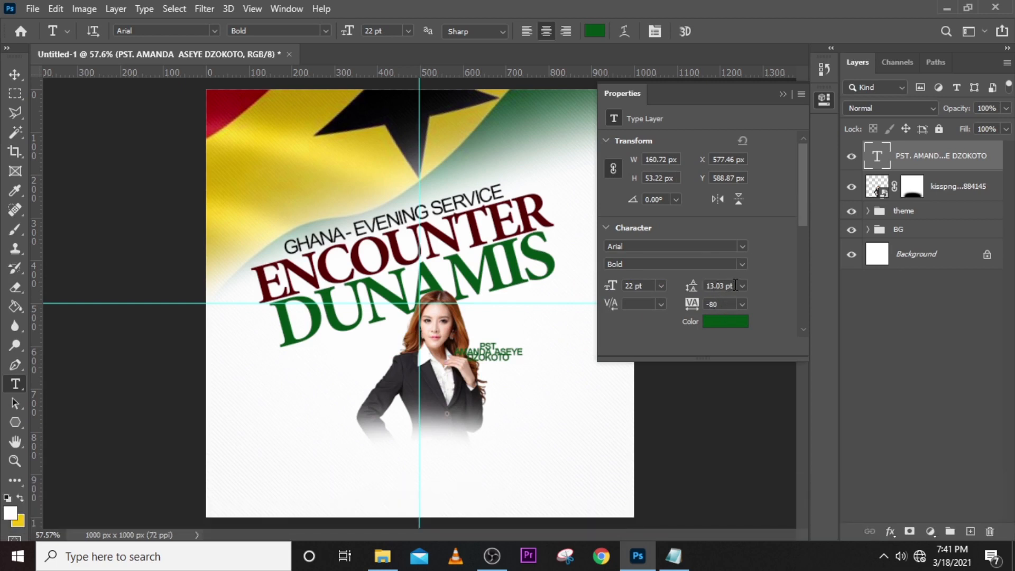
Set the speaker-name text's leading to 22 pt and its tracking to 0
click(735, 286)
text(22)
key(Return)
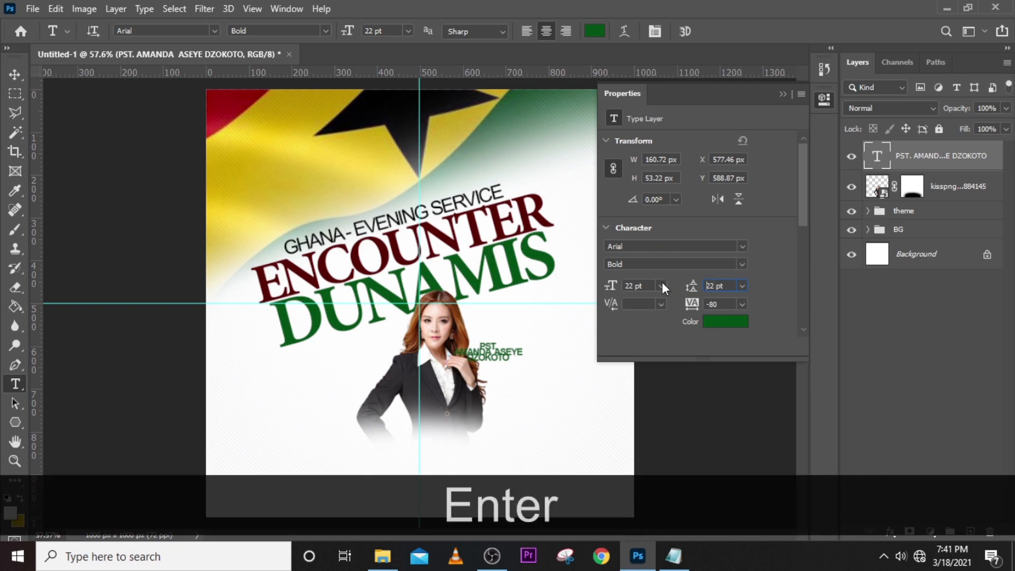
click(682, 303)
text(0)
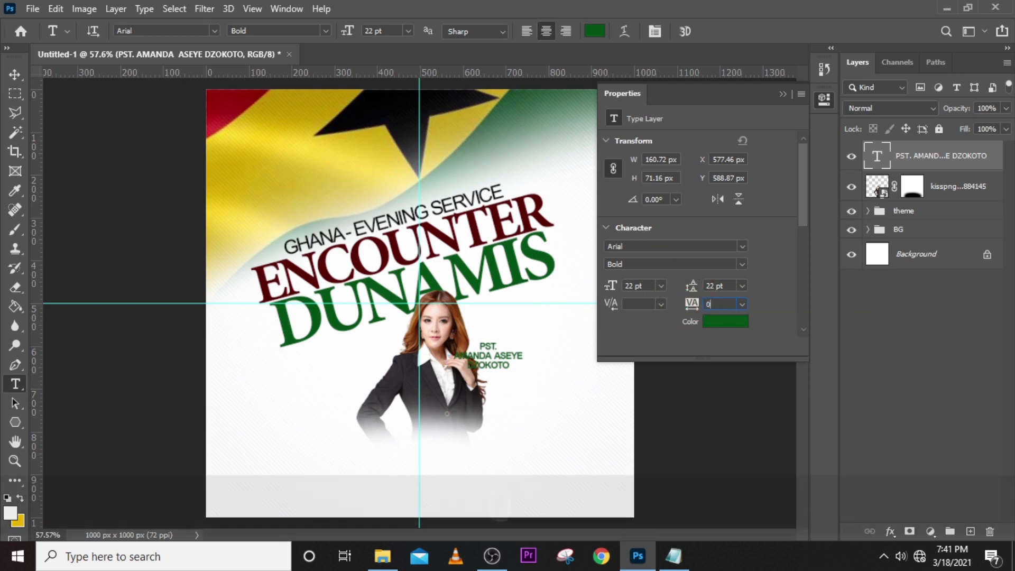
key(Return)
Left-align the speaker-name text and change its colour to black
drag(804, 202, 790, 268)
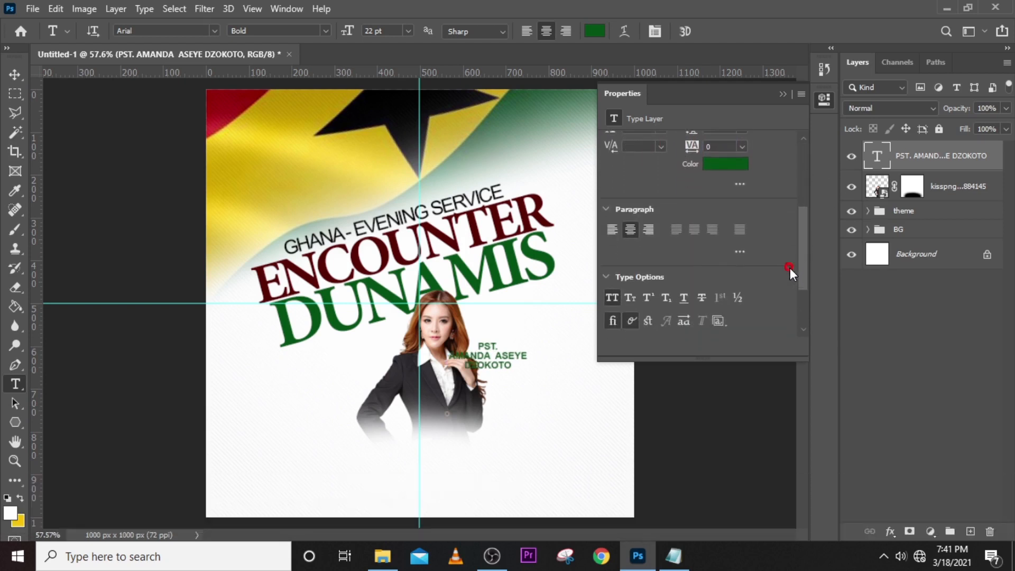
click(613, 230)
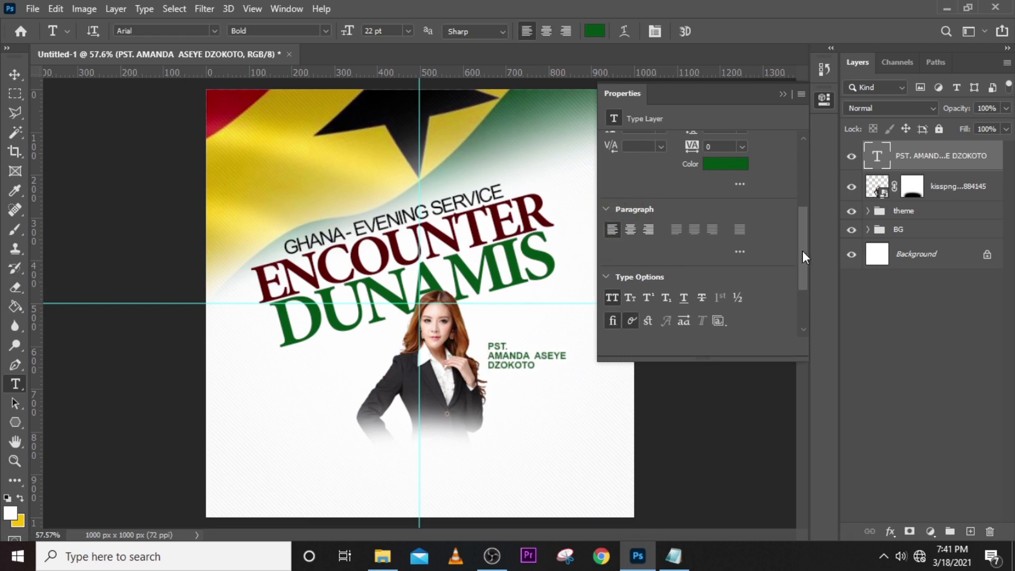
drag(802, 257, 805, 224)
click(723, 239)
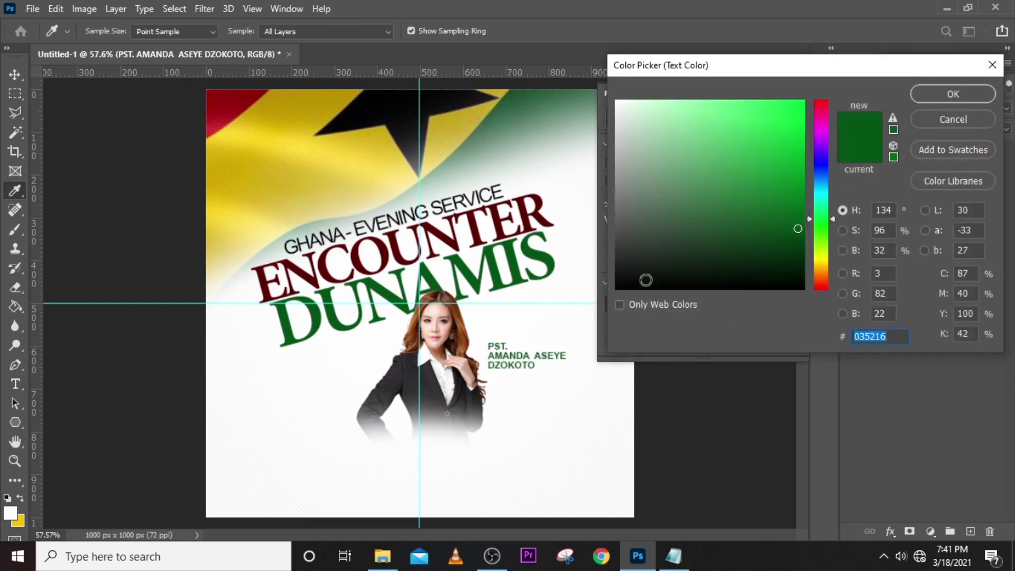
click(616, 288)
click(935, 96)
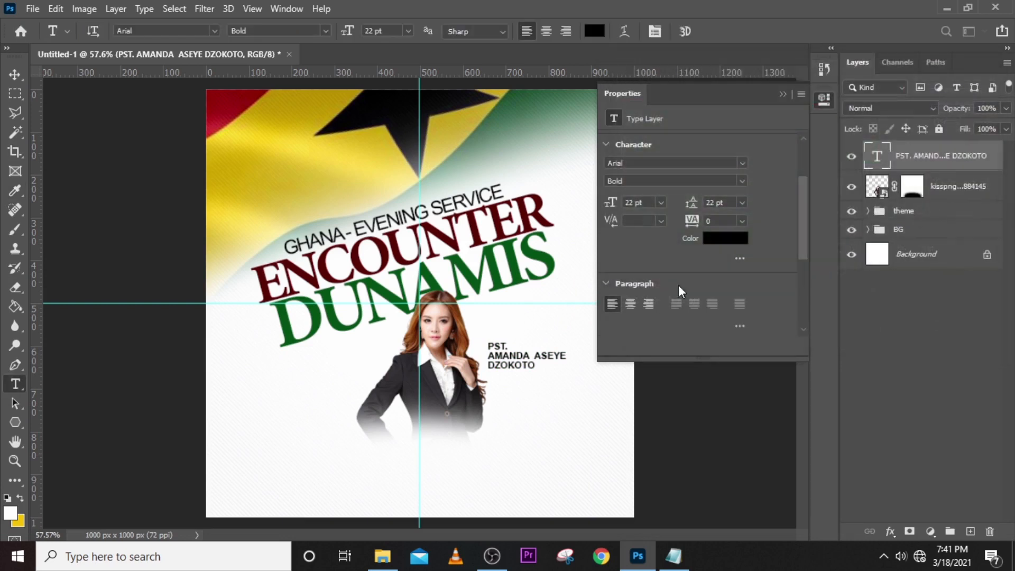
click(777, 95)
Rotate the speaker-name text about 16° counterclockwise and move it beside the woman's face, to about X 743 px, Y 565 px
key(ctrl+t)
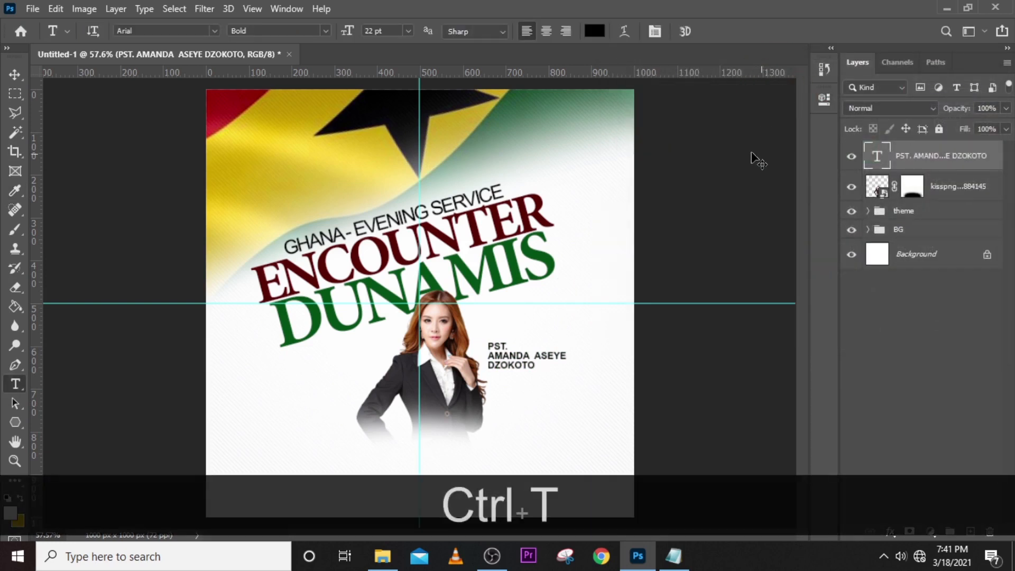
drag(587, 339, 583, 314)
drag(537, 359, 534, 334)
drag(601, 272, 631, 276)
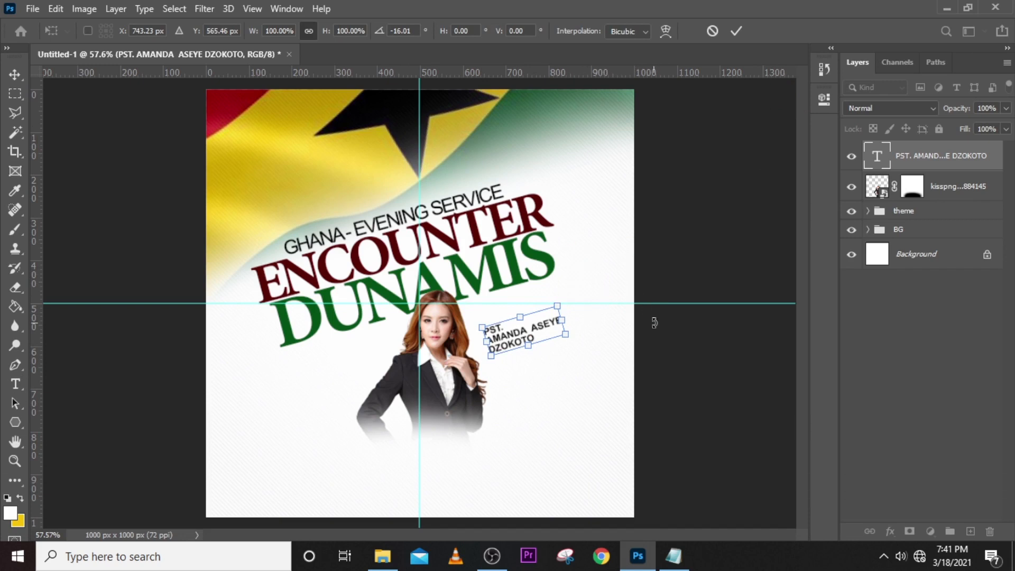
key(Return)
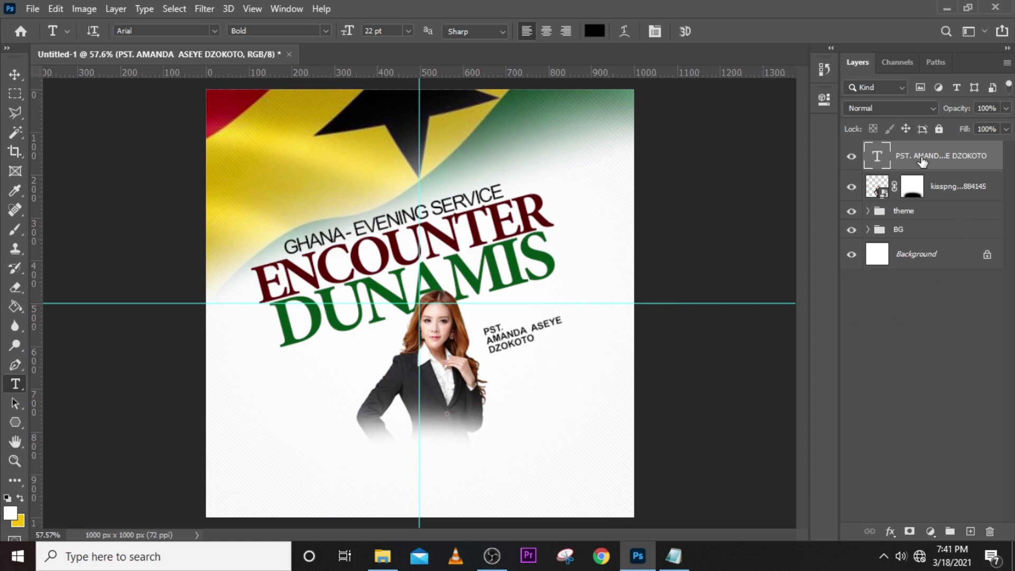
Group the speaker-name text with the woman's image layer and name the group IAMGE
shift+click(929, 188)
key(ctrl+shift+g)
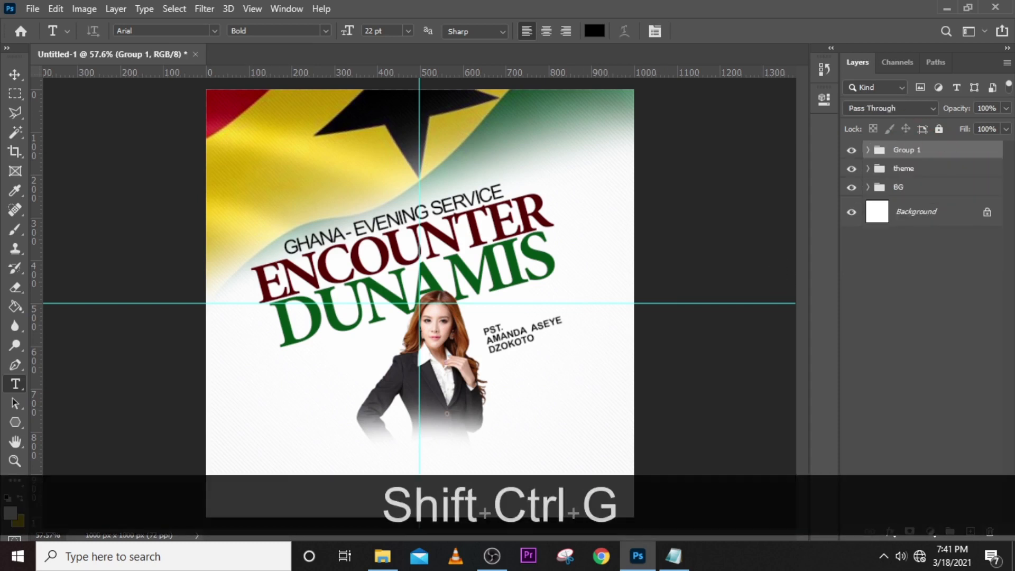
double_click(907, 149)
key(Caps_Lock)
text(IAMGE)
key(Return)
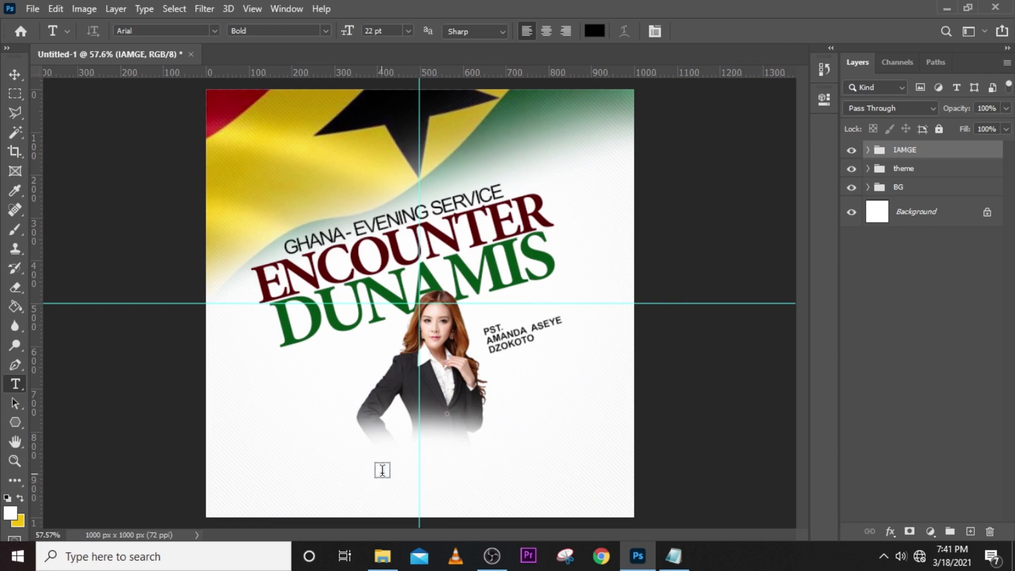
Add a text layer reading "18:00 GMT", copied from the Notepad file, below the woman's image
click(354, 465)
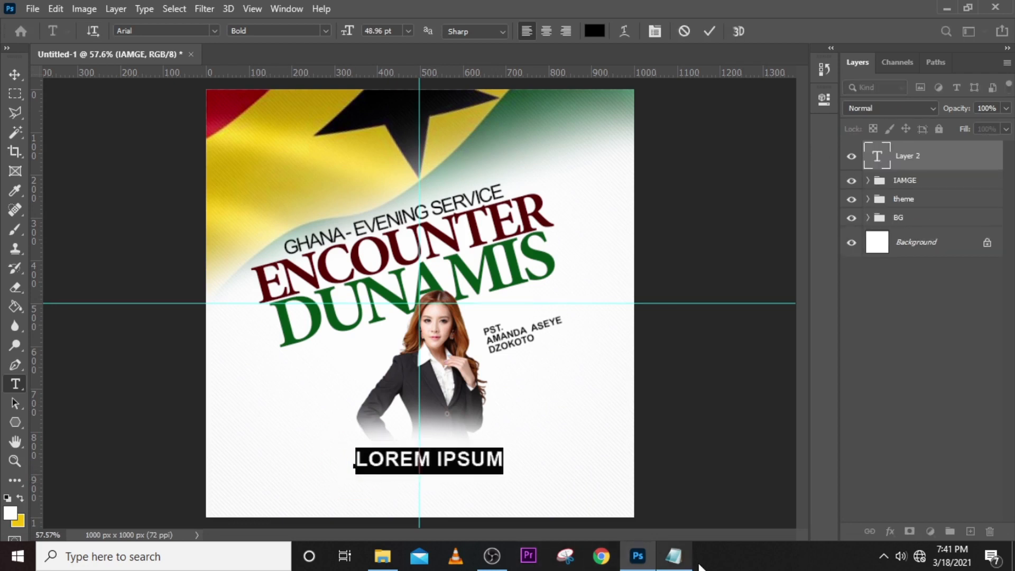
click(674, 556)
drag(467, 309, 412, 308)
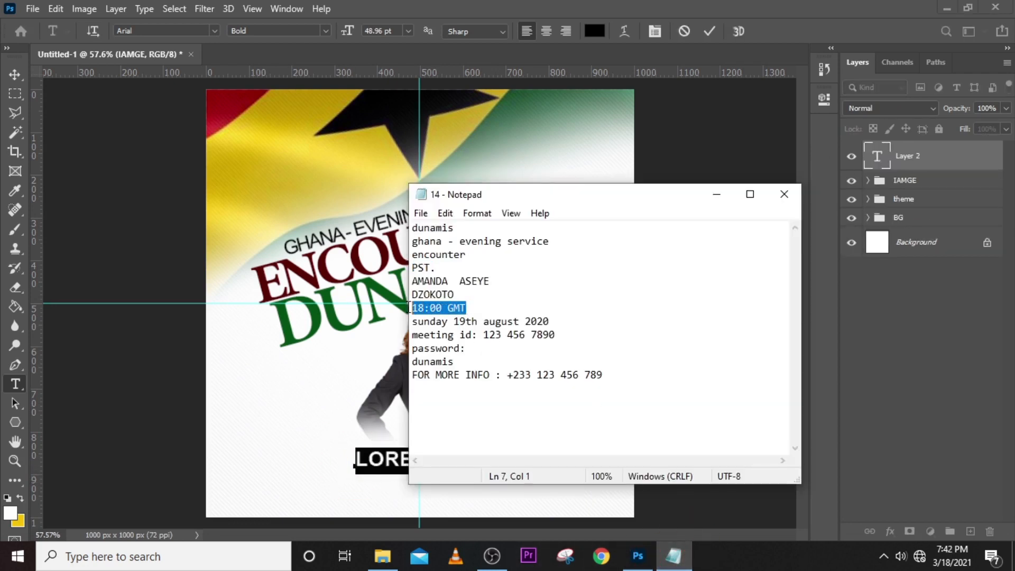
key(ctrl+c)
click(456, 5)
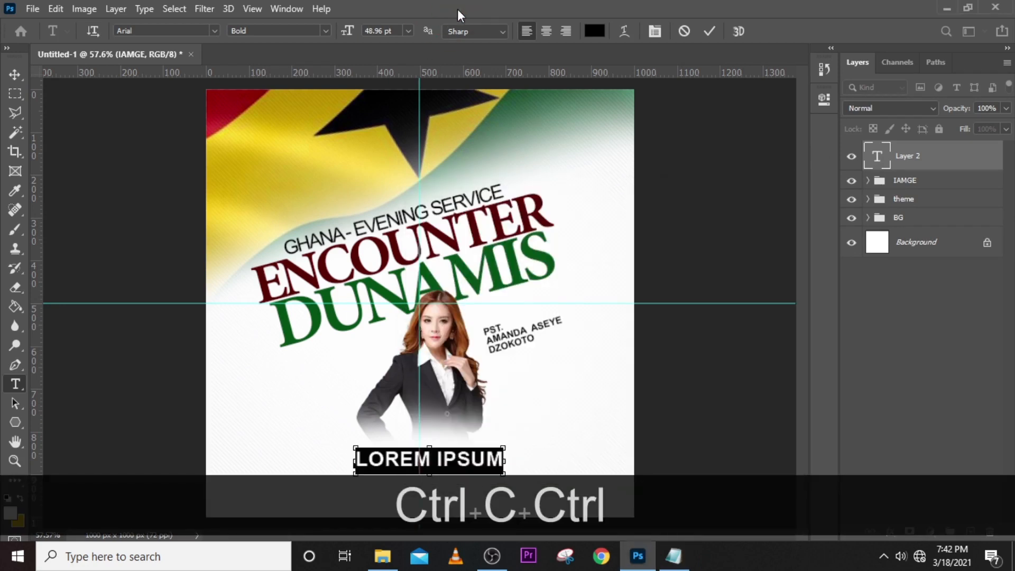
key(ctrl+v)
click(879, 163)
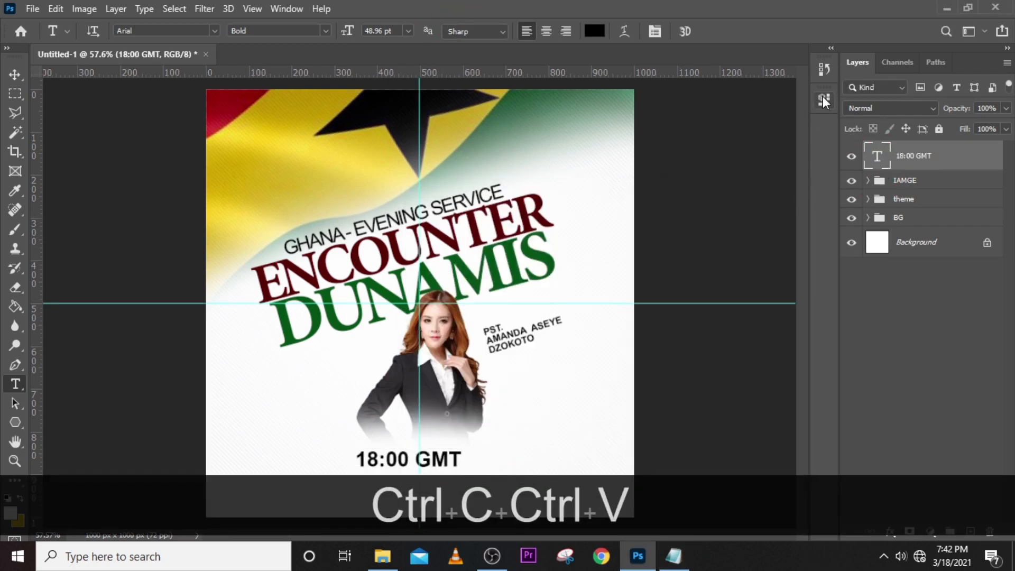
Set the 18:00 GMT text to Arial Black at 50 pt with a tracking of -40
click(825, 98)
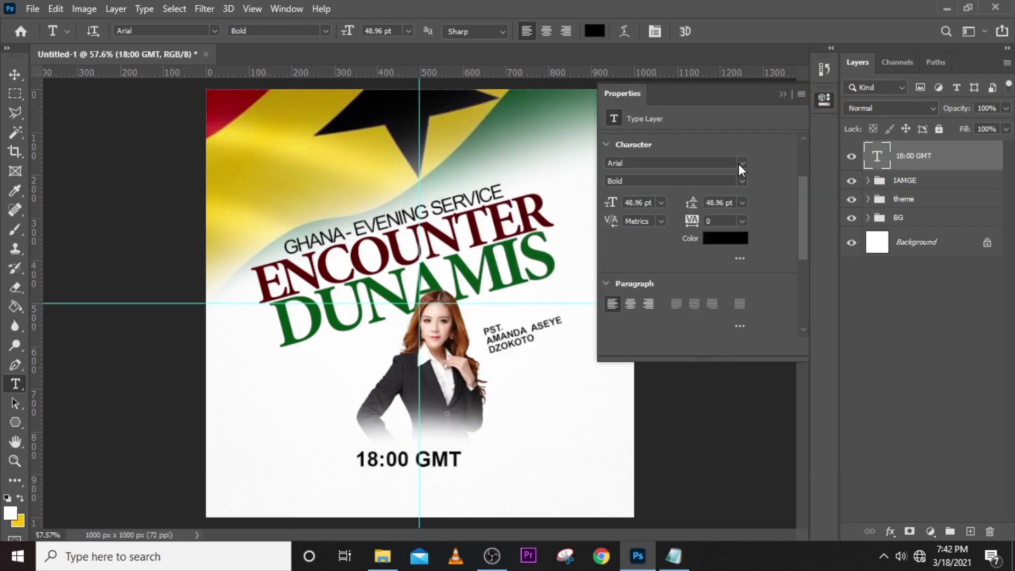
key(F3)
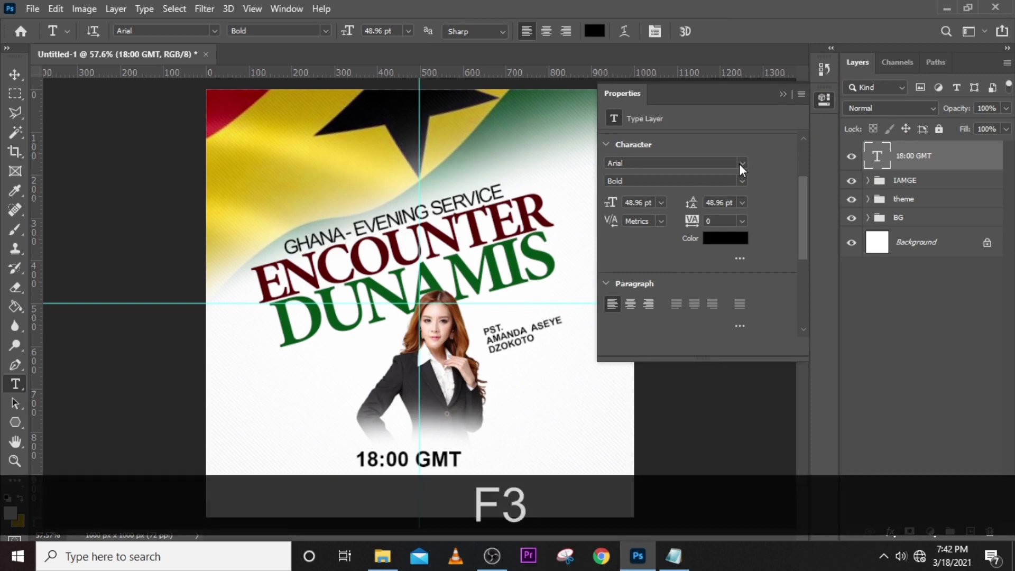
click(741, 181)
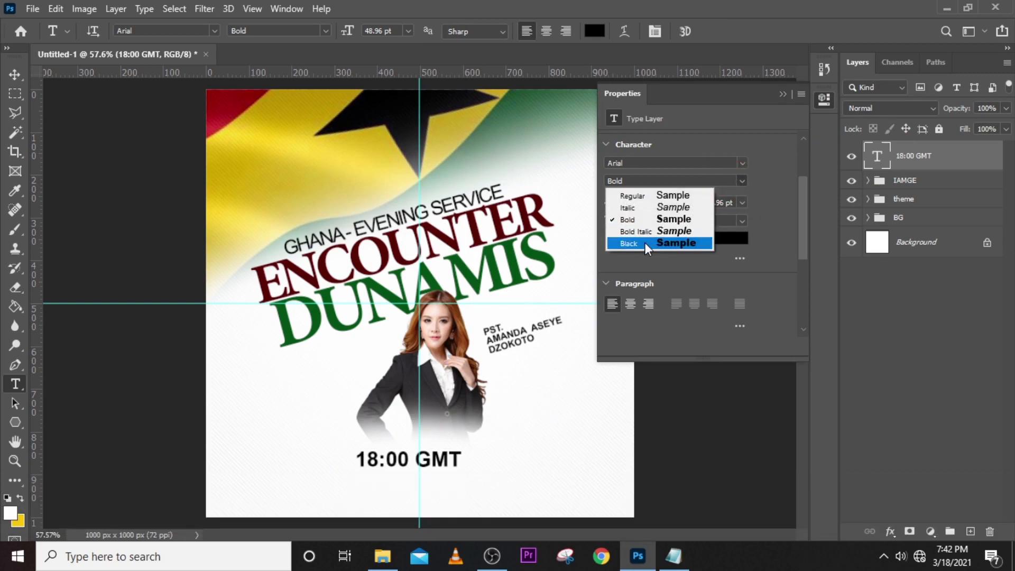
click(631, 243)
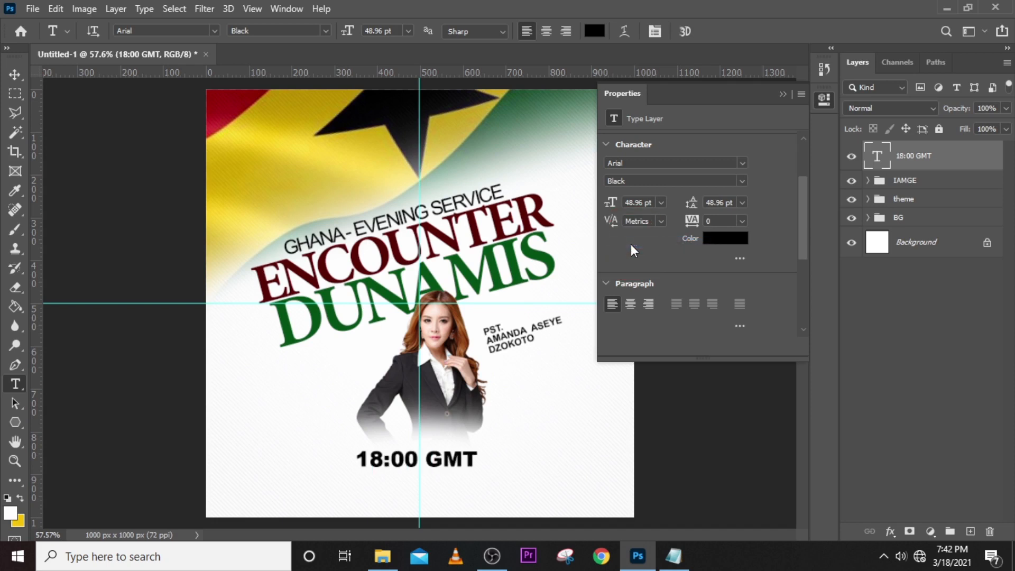
click(590, 201)
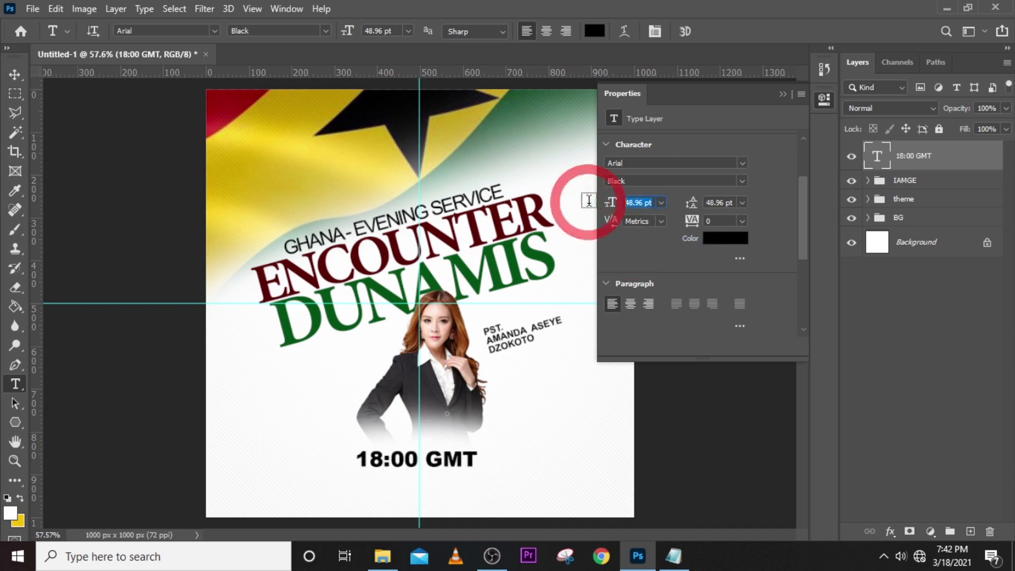
text(50)
key(Return)
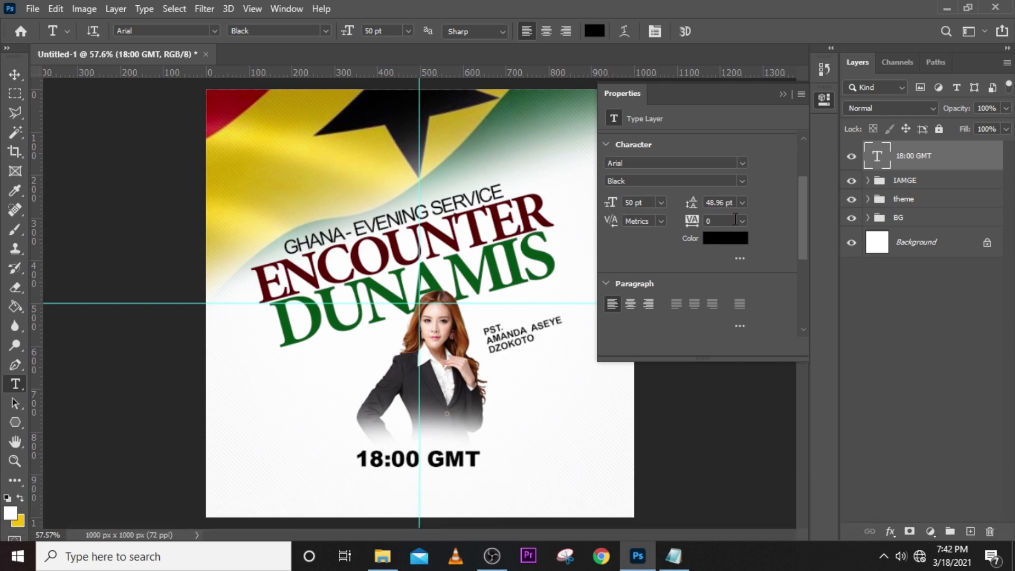
text(-40)
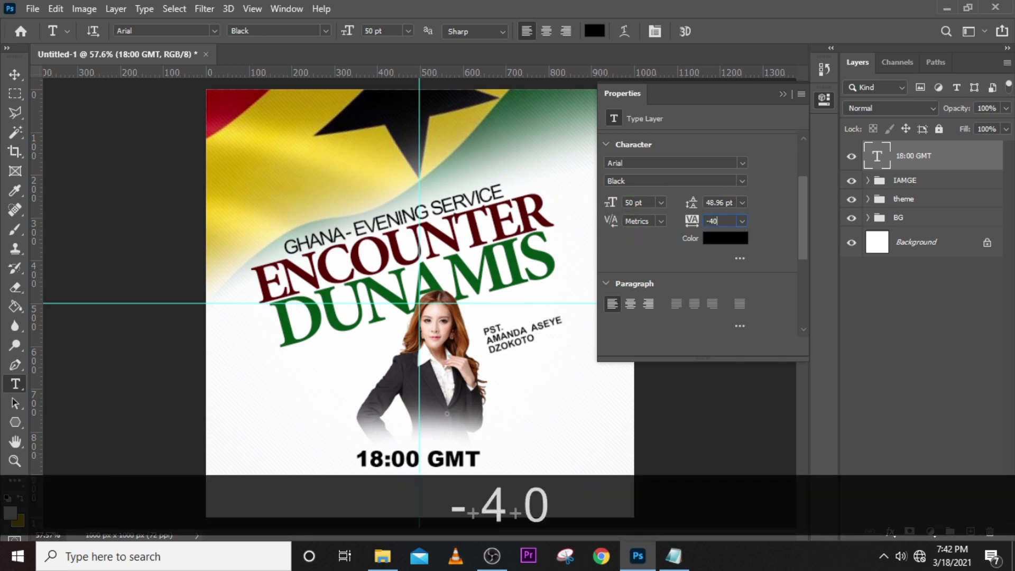
key(Return)
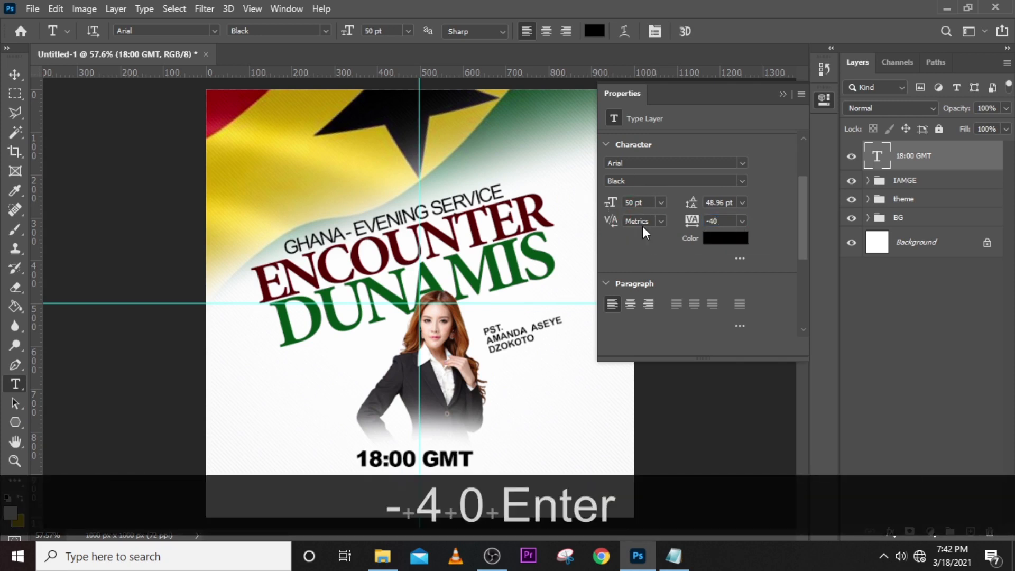
Recolour the 18:00 GMT text dark green (#035216), sampled from the DUNAMIS title
click(726, 240)
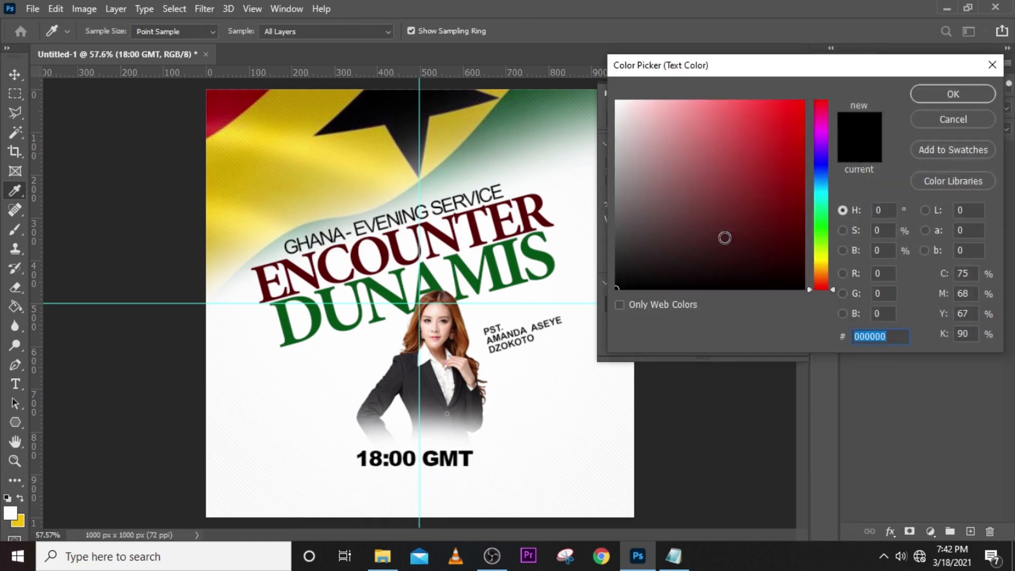
click(461, 263)
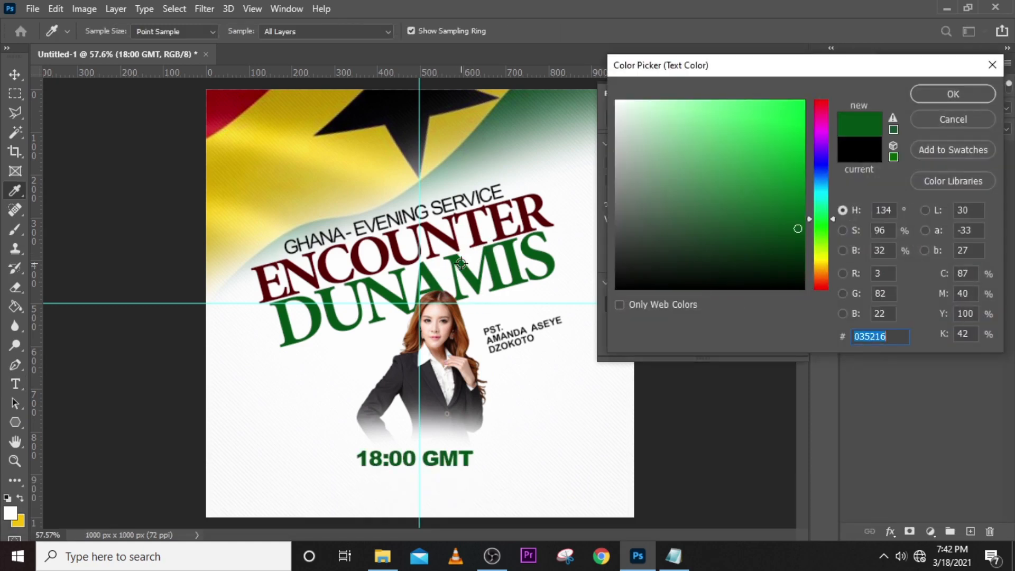
click(939, 99)
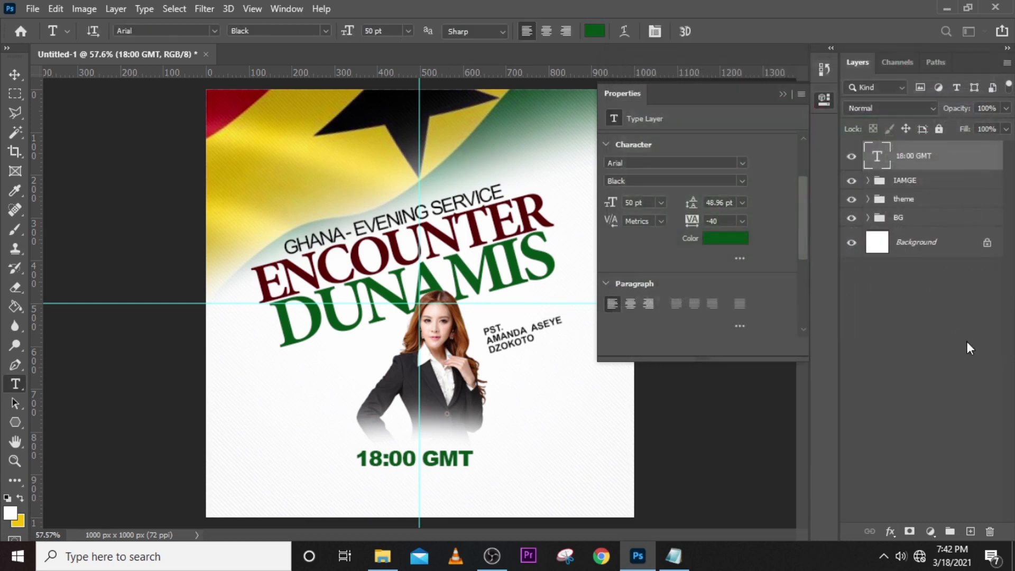
Nudge the 18:00 GMT text slightly right and up so it sits near the vertical centre guide
key(ctrl+t)
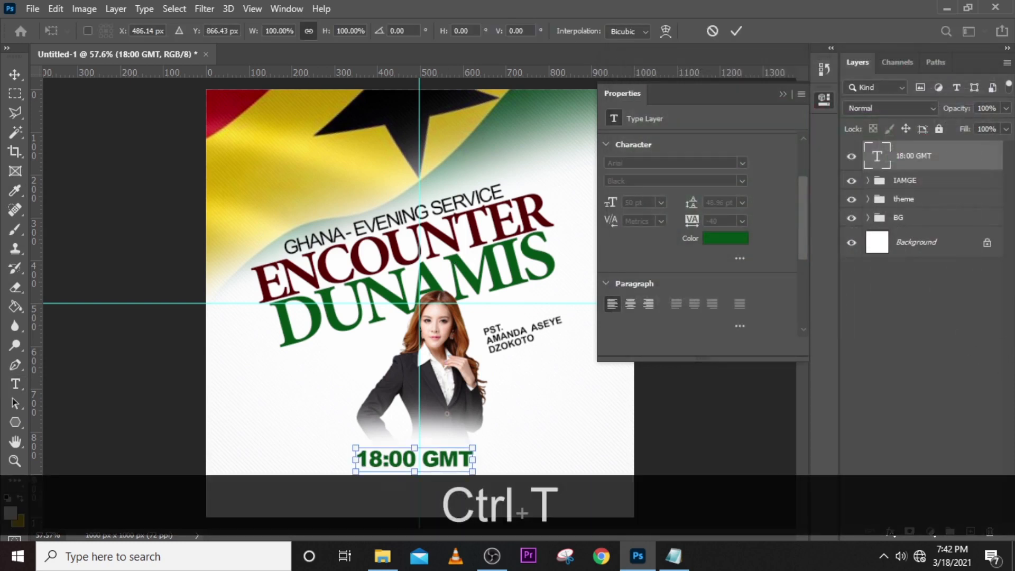
key(Right)
key(Right)
key(Right)
key(Right)
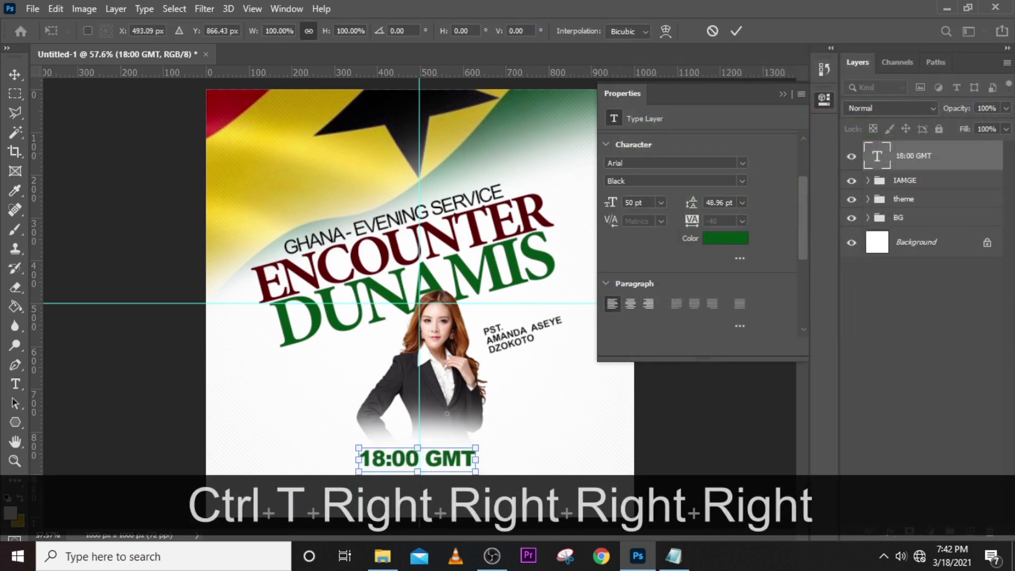
key(Right)
key(Up)
key(Up)
key(Return)
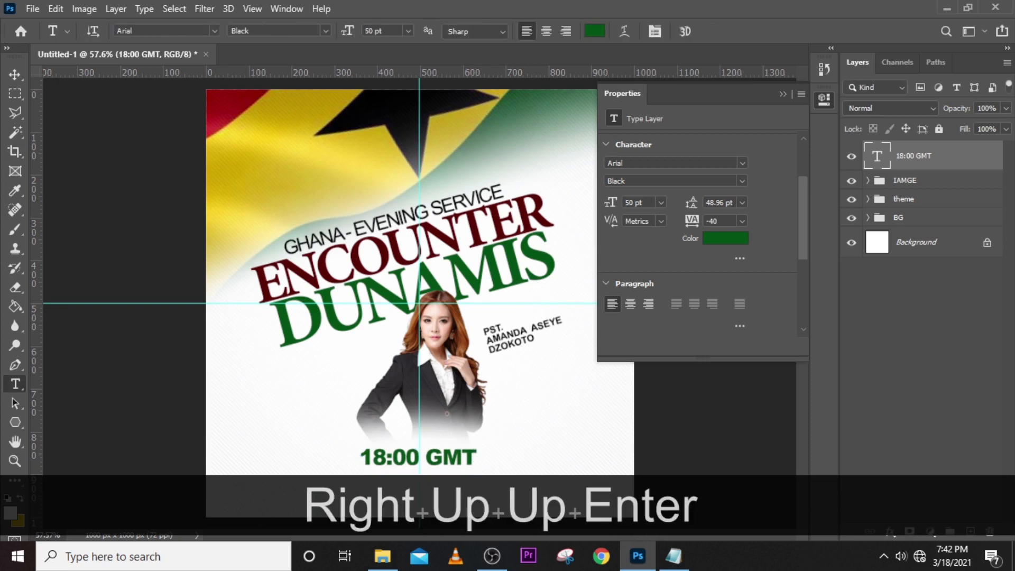
Duplicate the 18:00 GMT text layer and move the copy about 40 px straight down
key(ctrl+j)
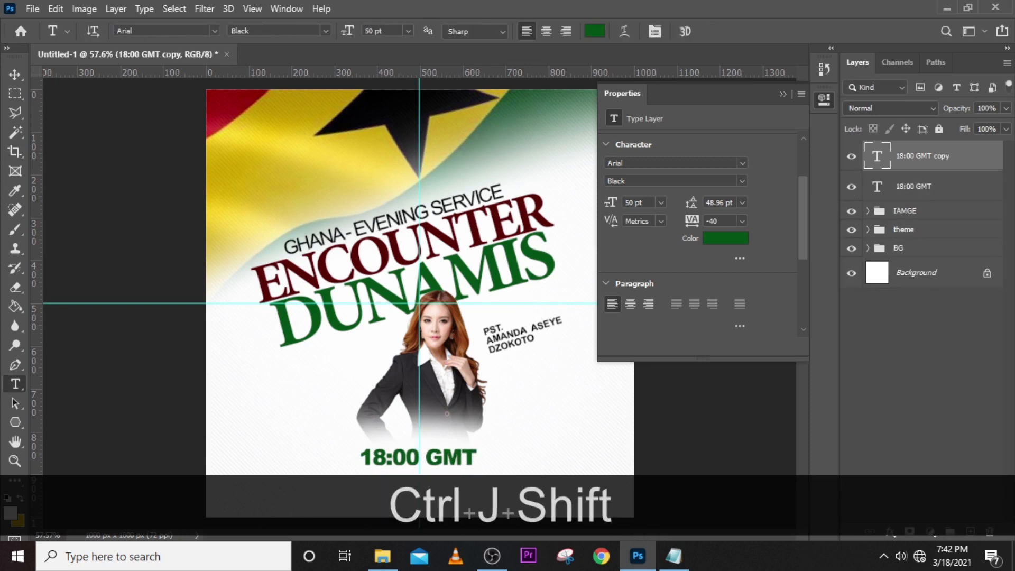
key(shift+Down)
key(shift+Down)
key(shift+Down)
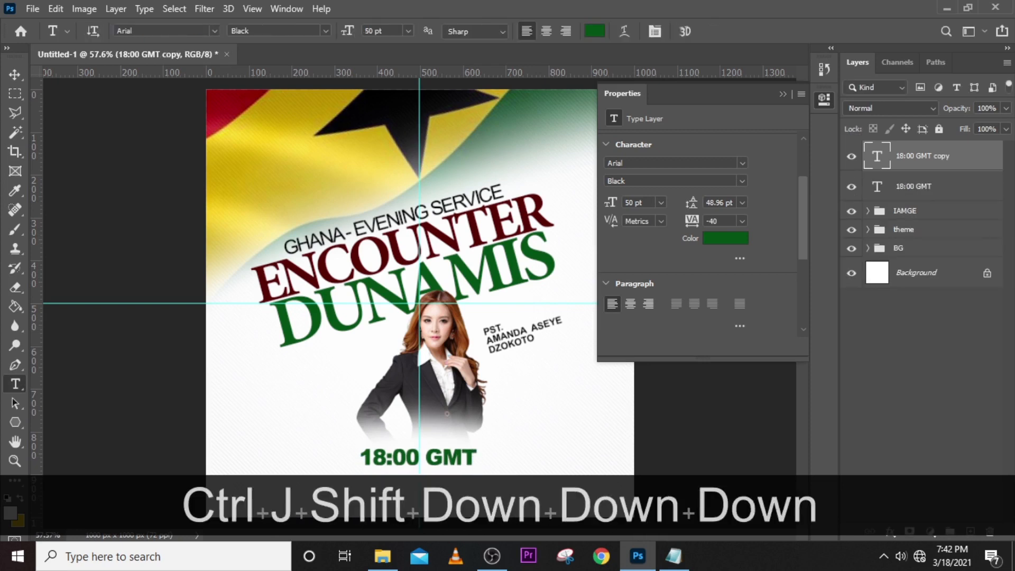
key(v)
key(shift+Down)
key(shift+Down)
key(shift+Down)
key(shift+Down)
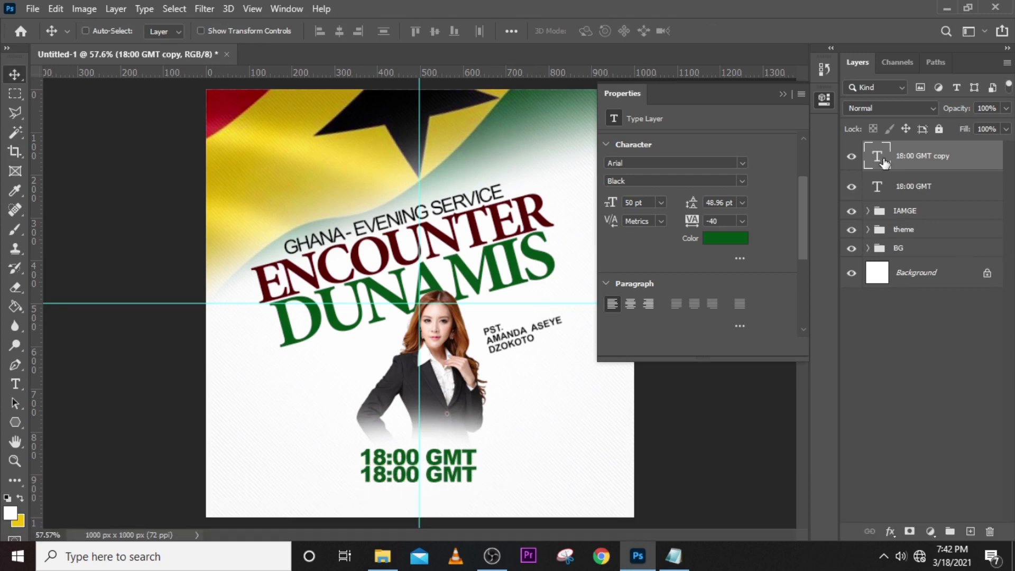
Replace the copied text with "sunday 19th august 2020" from the Notepad file
double_click(884, 163)
click(673, 556)
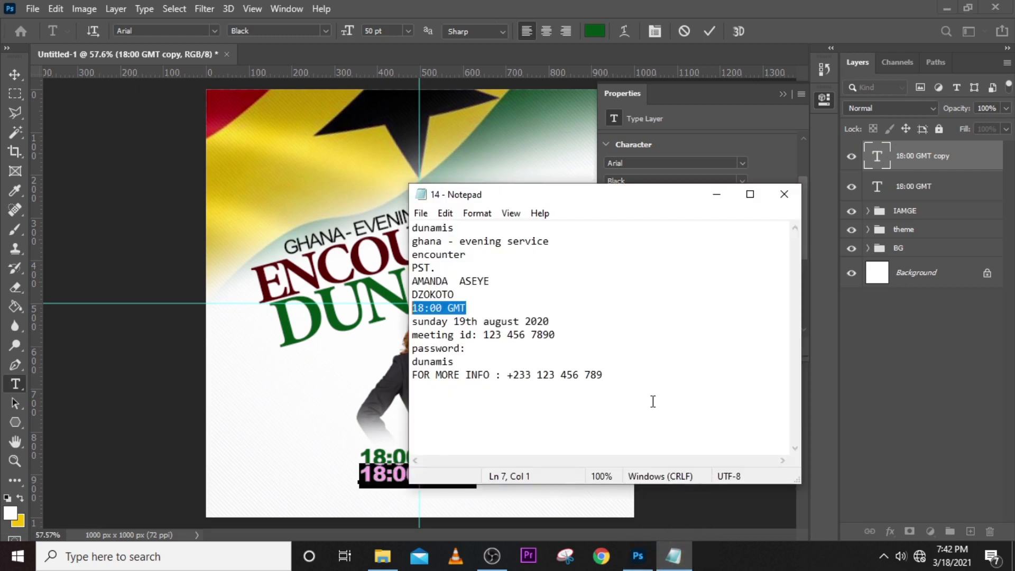
drag(550, 322, 376, 325)
key(ctrl+c)
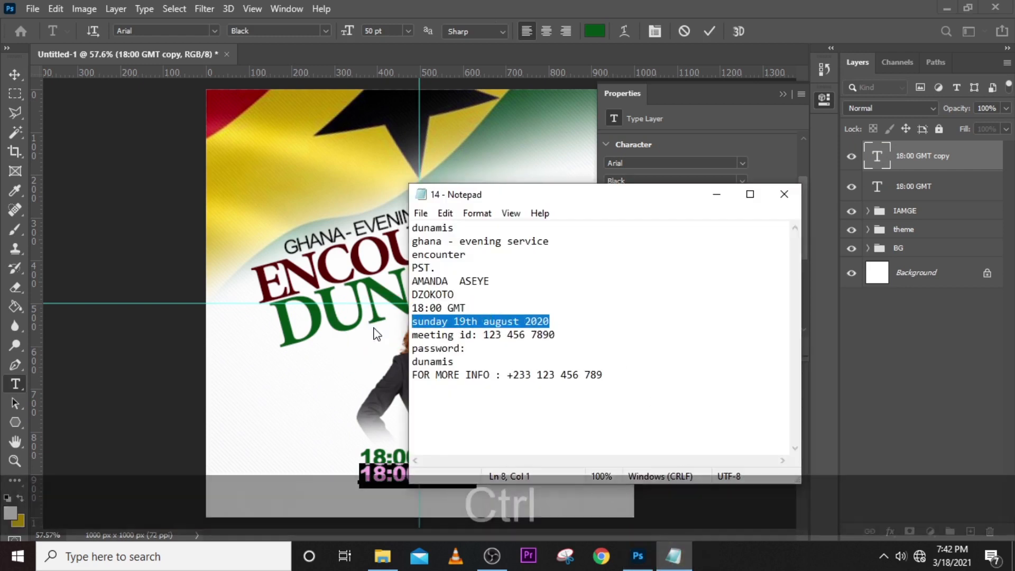
click(452, 17)
key(ctrl+v)
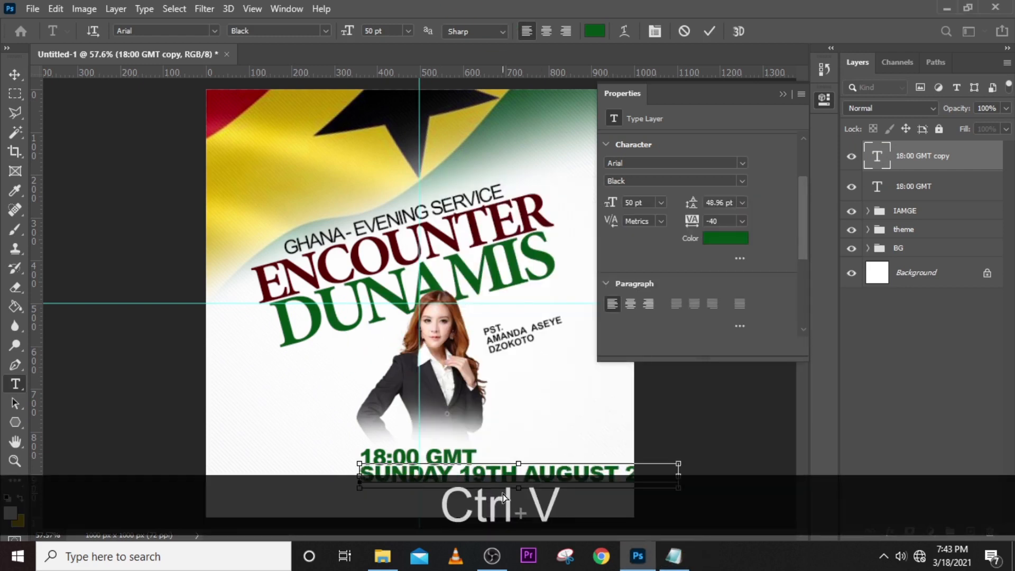
key(ctrl+equal)
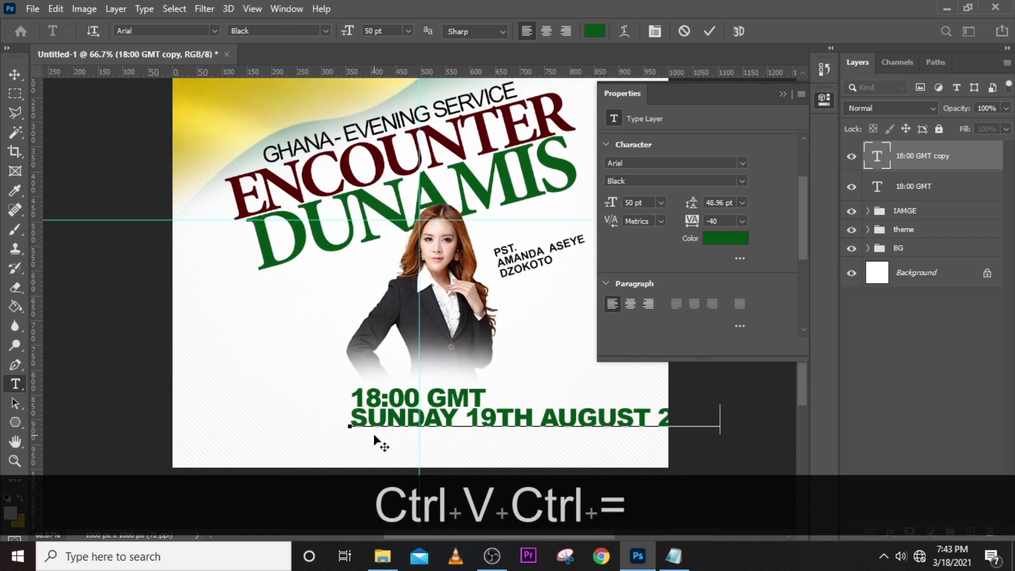
click(876, 156)
key(v)
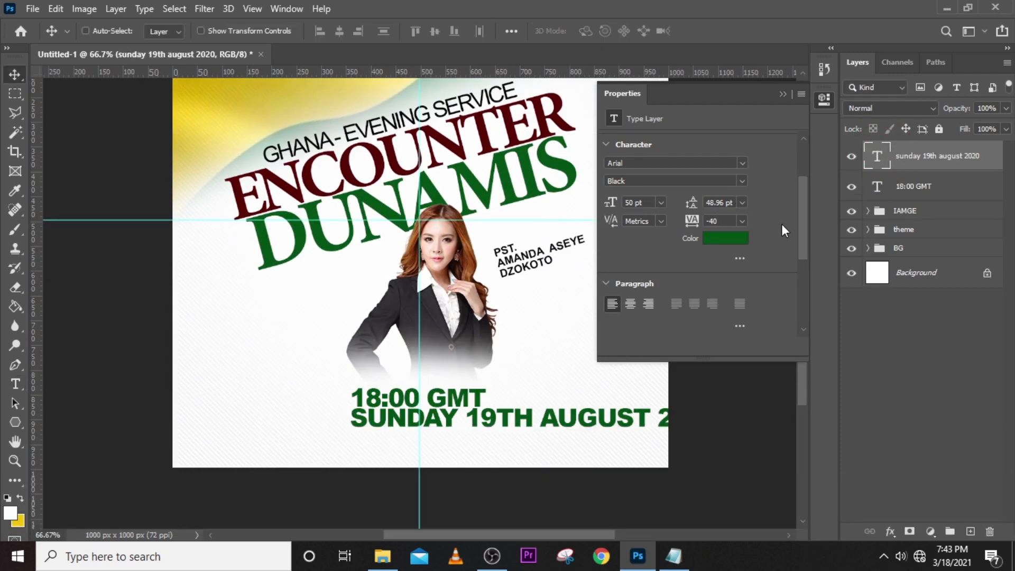
Centre-align the date text and move it under 18:00 GMT, to about X 504 px, Y 906 px
click(631, 302)
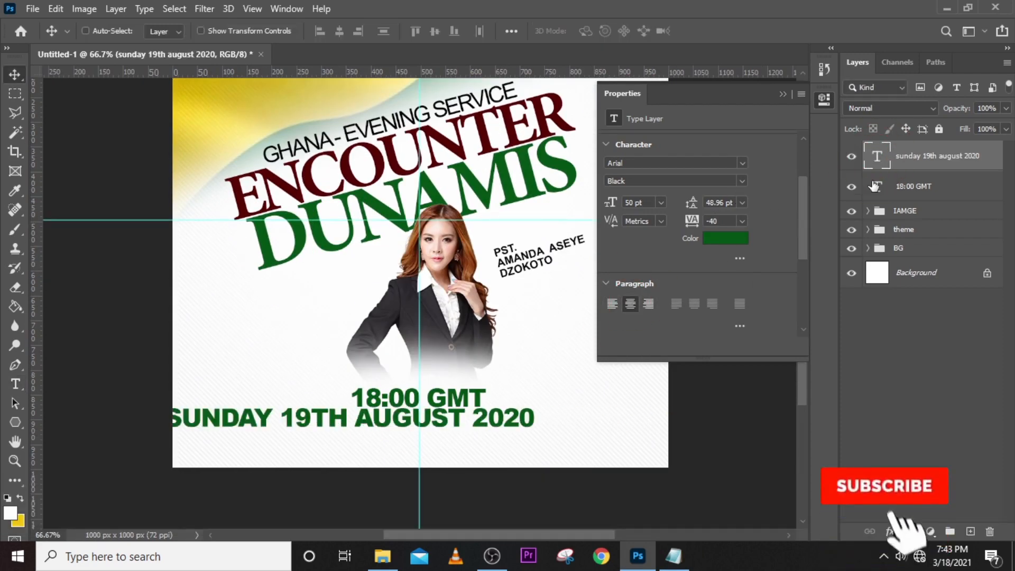
key(ctrl+t)
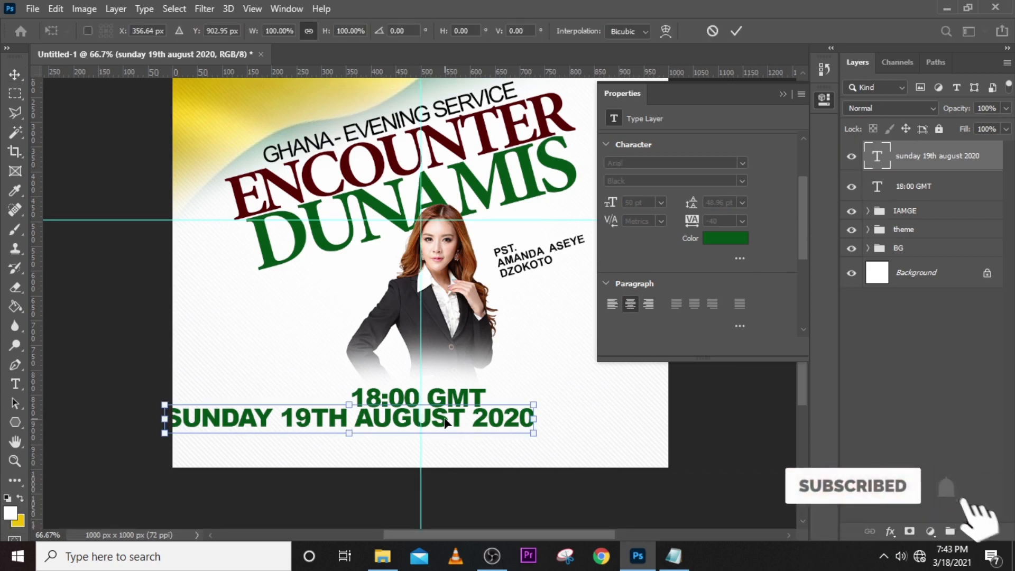
drag(459, 421, 505, 419)
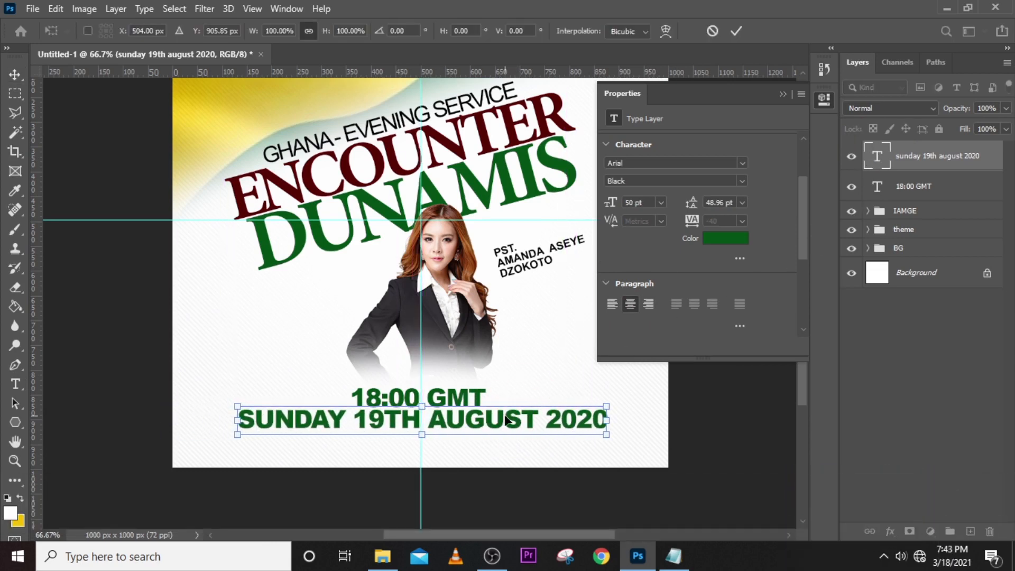
key(Return)
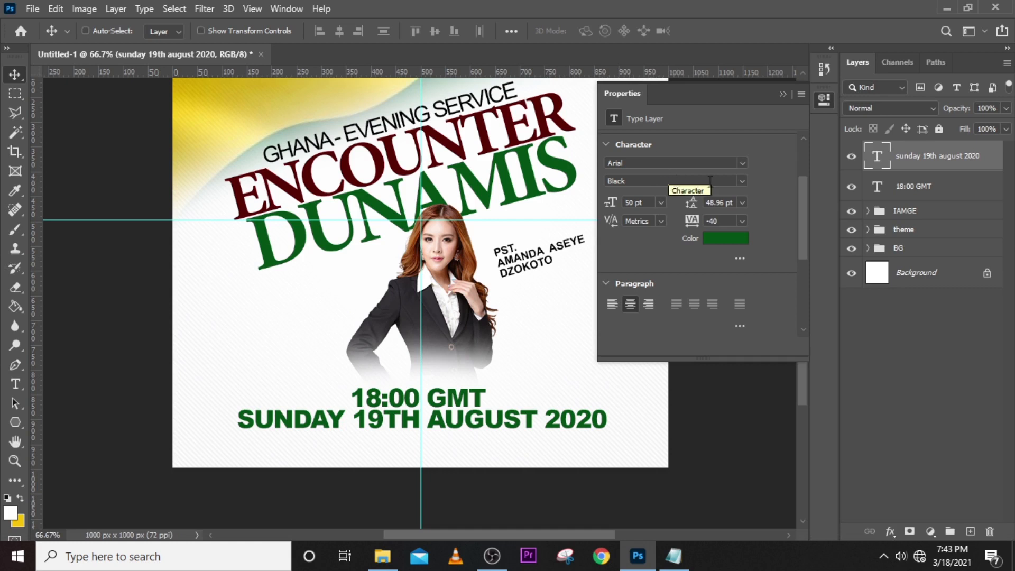
Set the date text to Arial Bold at 31 pt with a tracking of 0
click(743, 181)
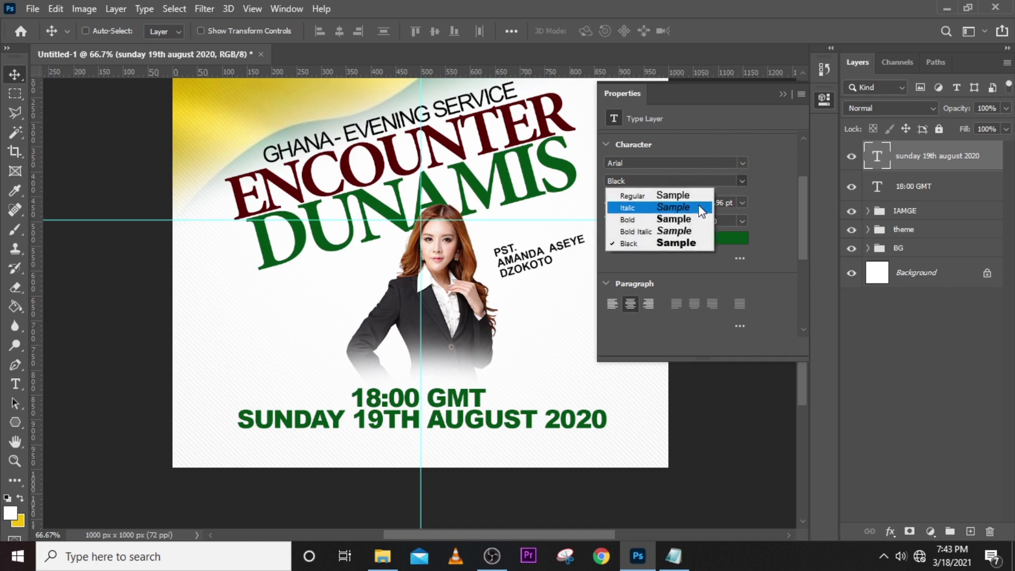
click(639, 218)
click(646, 201)
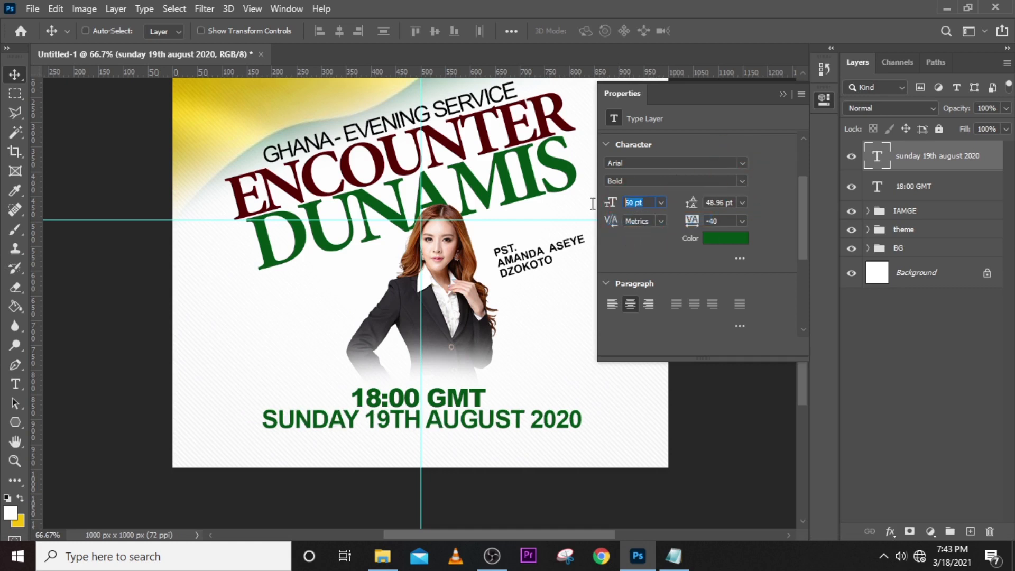
text(31)
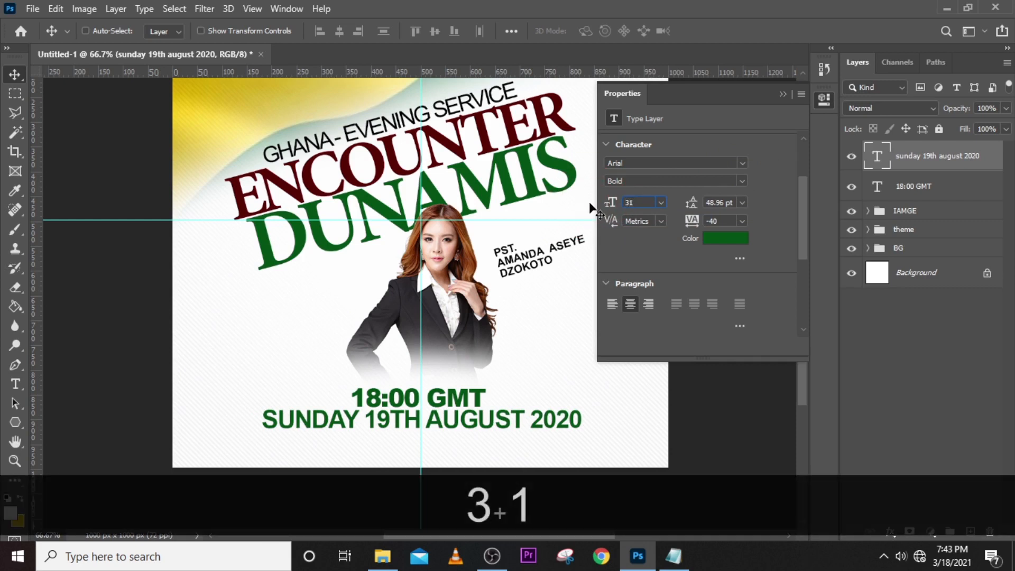
key(Return)
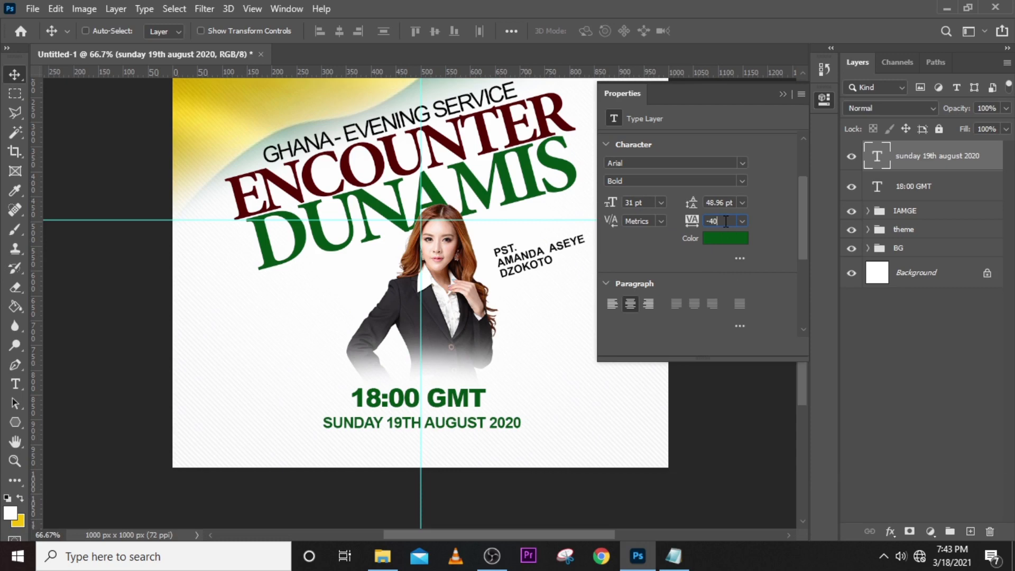
text(0)
key(Return)
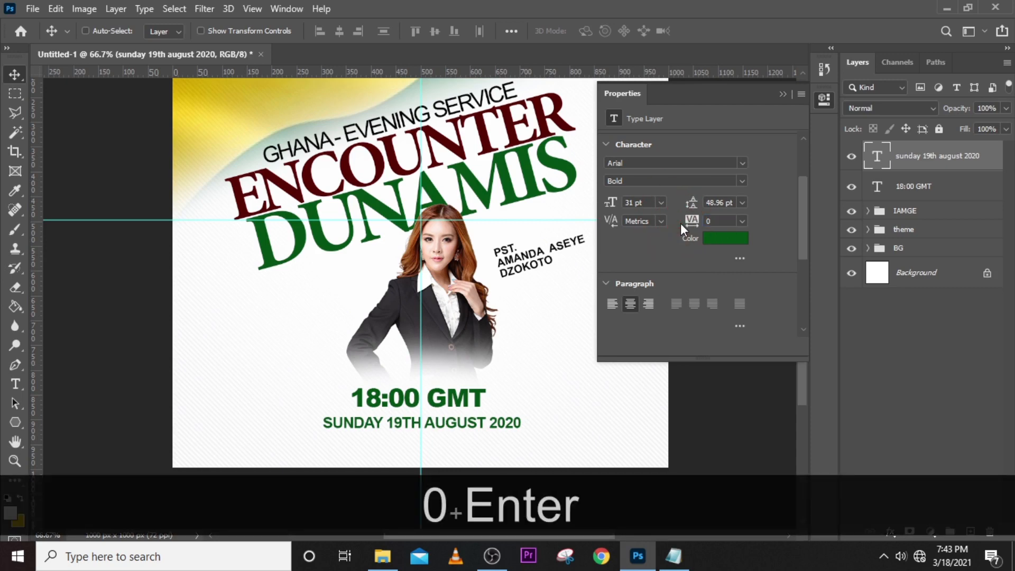
Recolour the date text black and nudge it slightly up toward the 18:00 GMT line
click(716, 245)
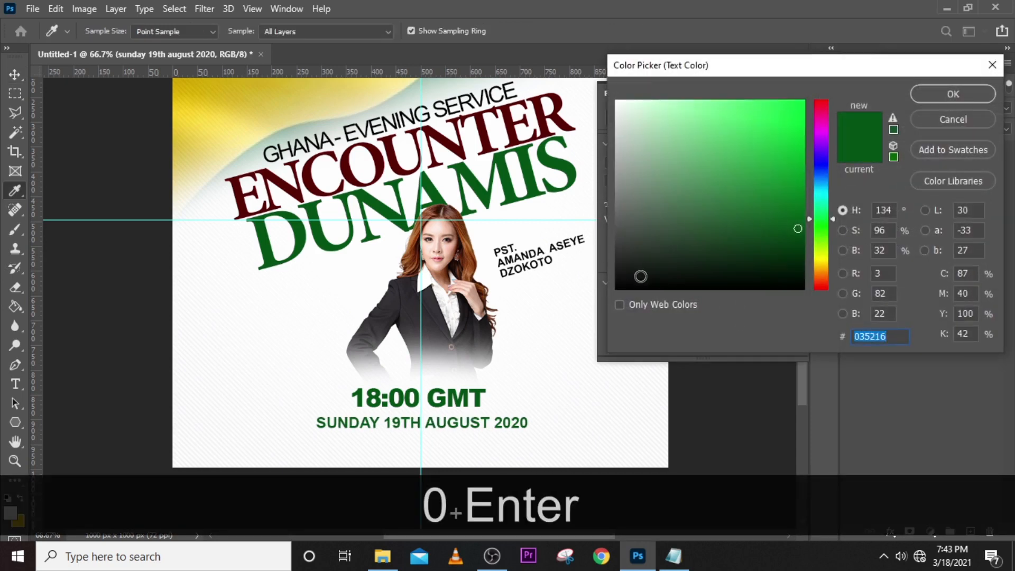
click(616, 288)
click(952, 93)
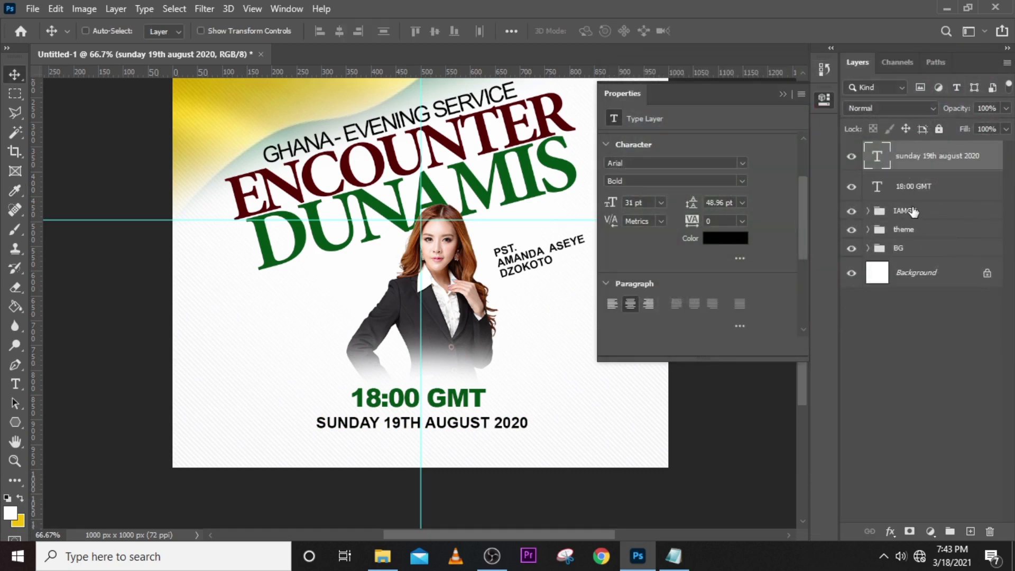
key(Up)
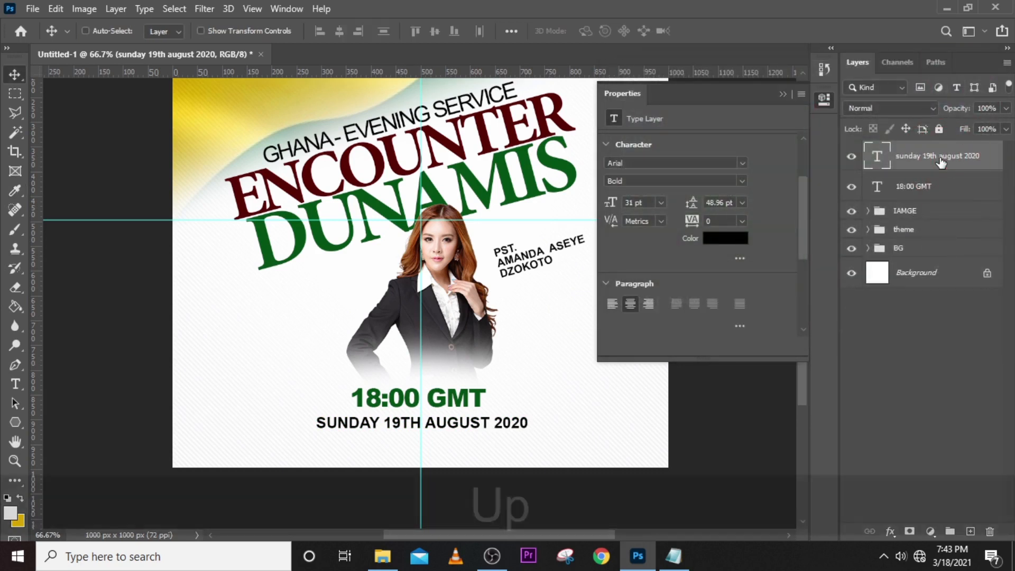
key(Up)
key(Up)
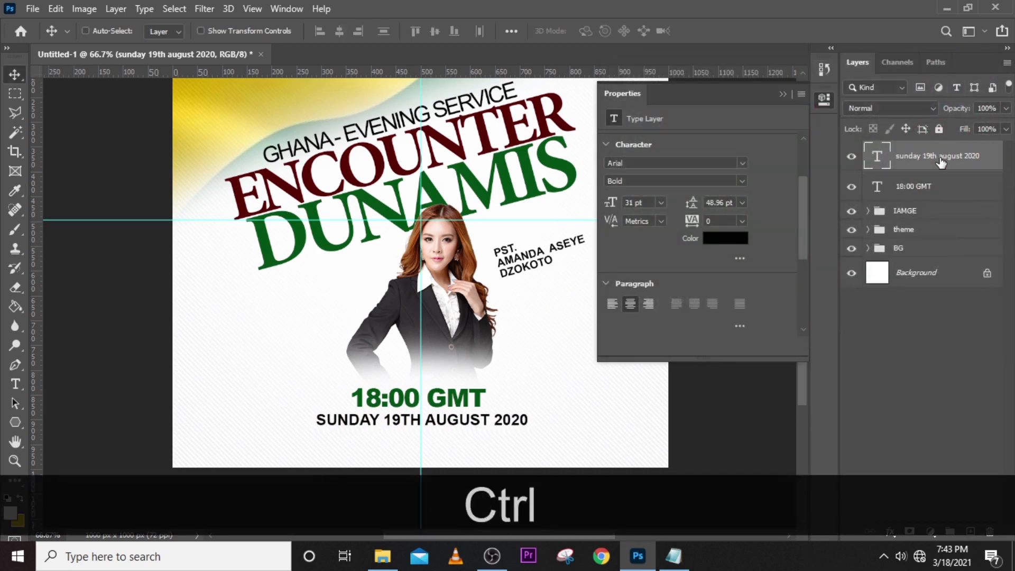
Duplicate the date text layer and move the copy straight down, directly below the original date line
key(ctrl+j)
key(shift+Down)
key(shift+Down)
key(shift+Down)
key(shift+Down)
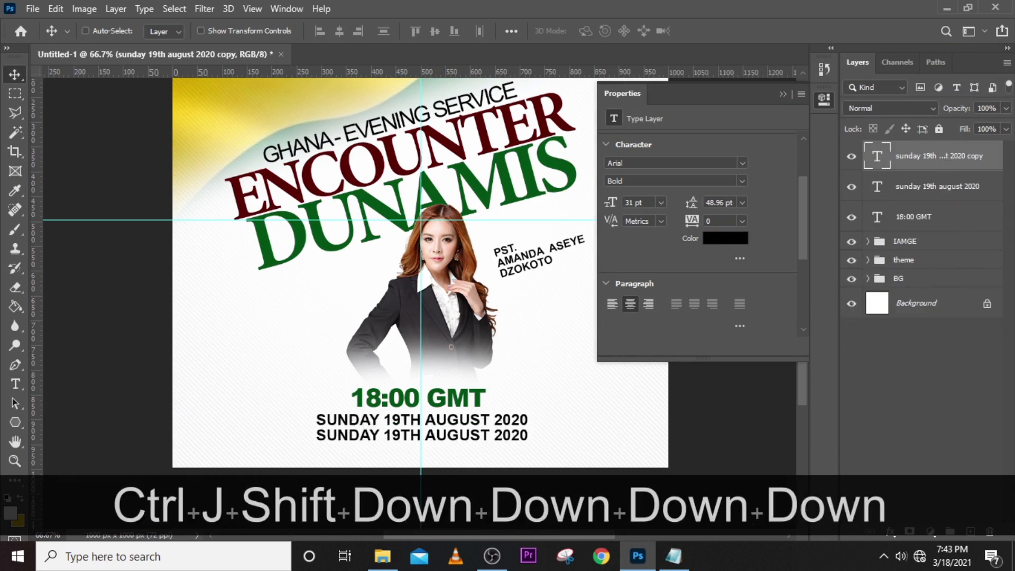
Replace the duplicated date text with the meeting ID line copied from the Notepad file
click(673, 556)
drag(555, 334, 412, 334)
key(ctrl+c)
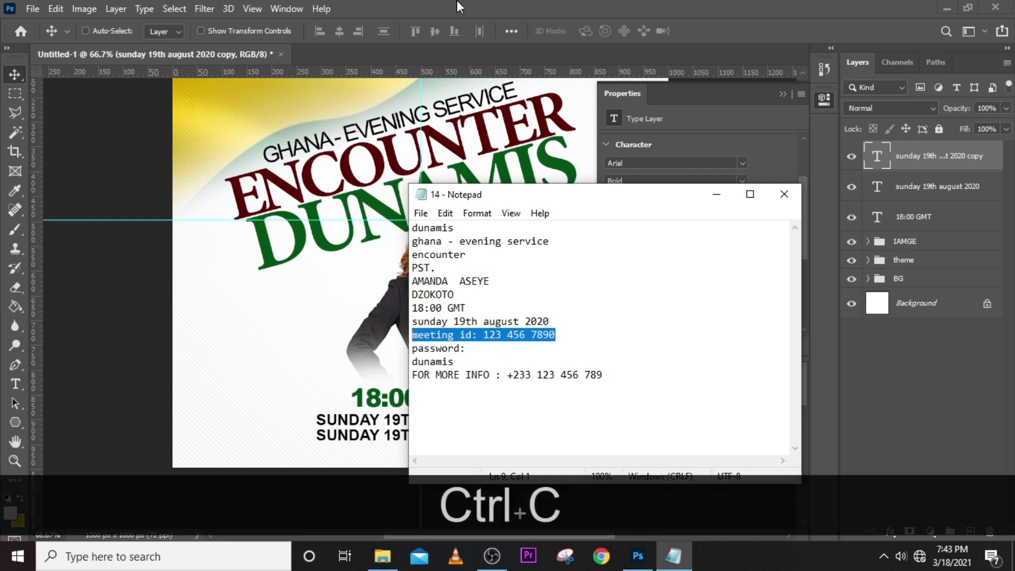
click(469, 11)
double_click(875, 157)
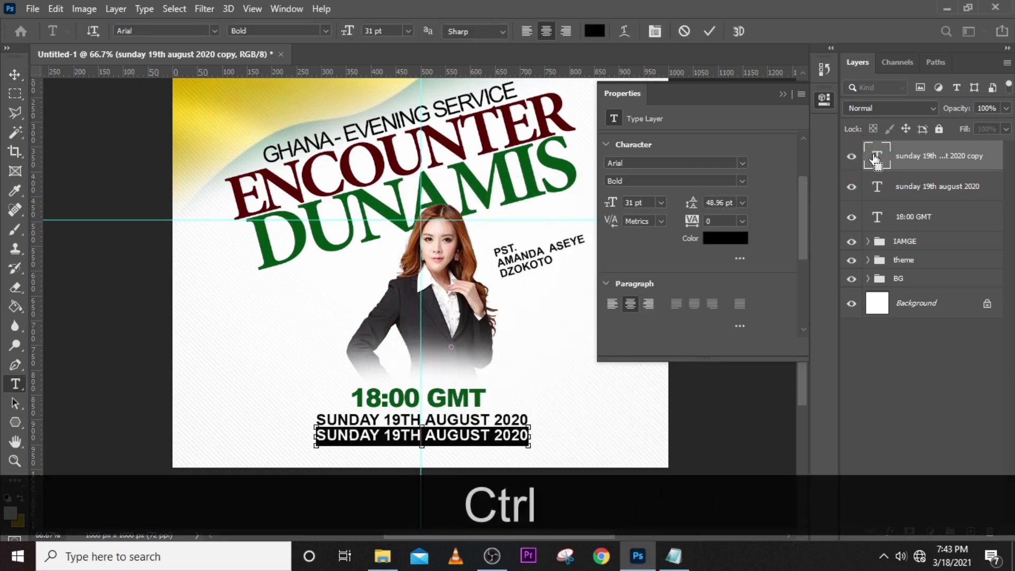
key(ctrl+v)
key(ctrl+Return)
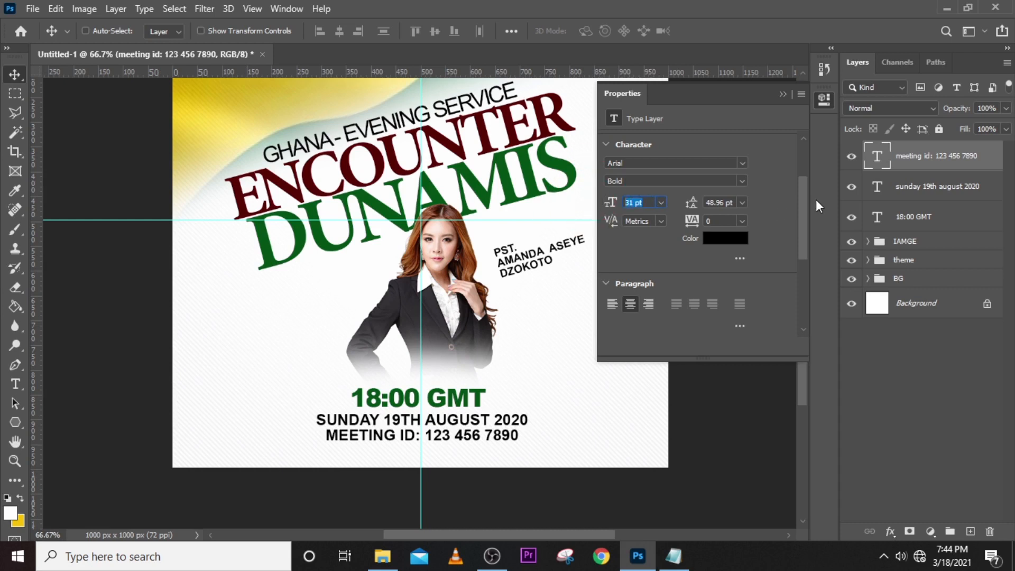
Set the meeting ID text to 23 pt and nudge it slightly left to centre it on the vertical guide
text(23)
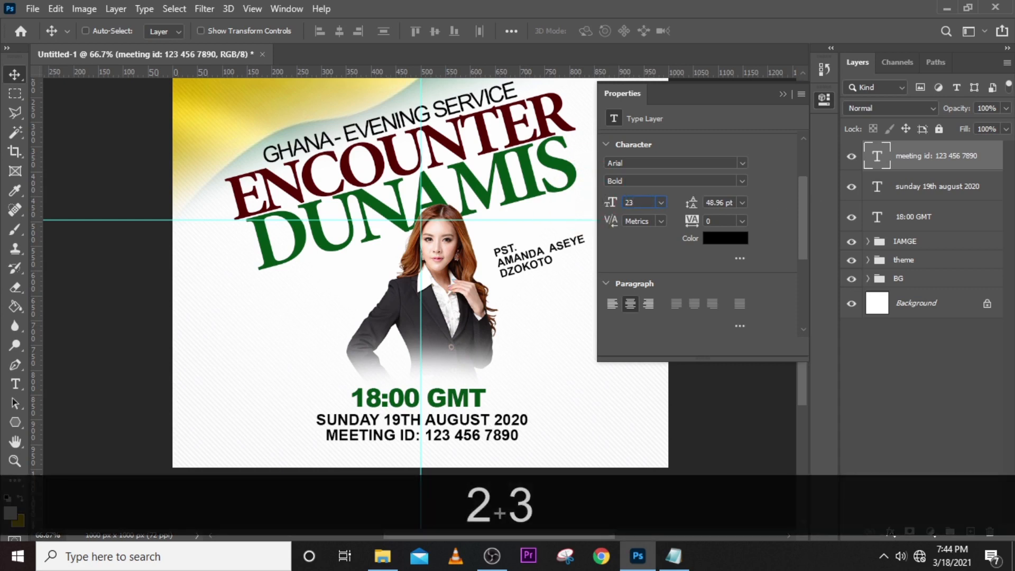
key(Return)
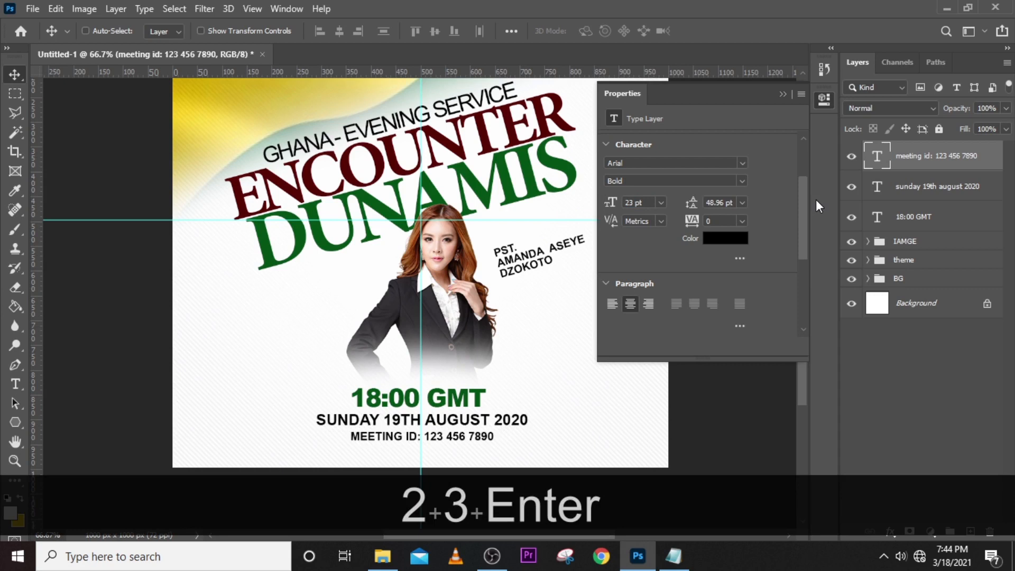
click(872, 155)
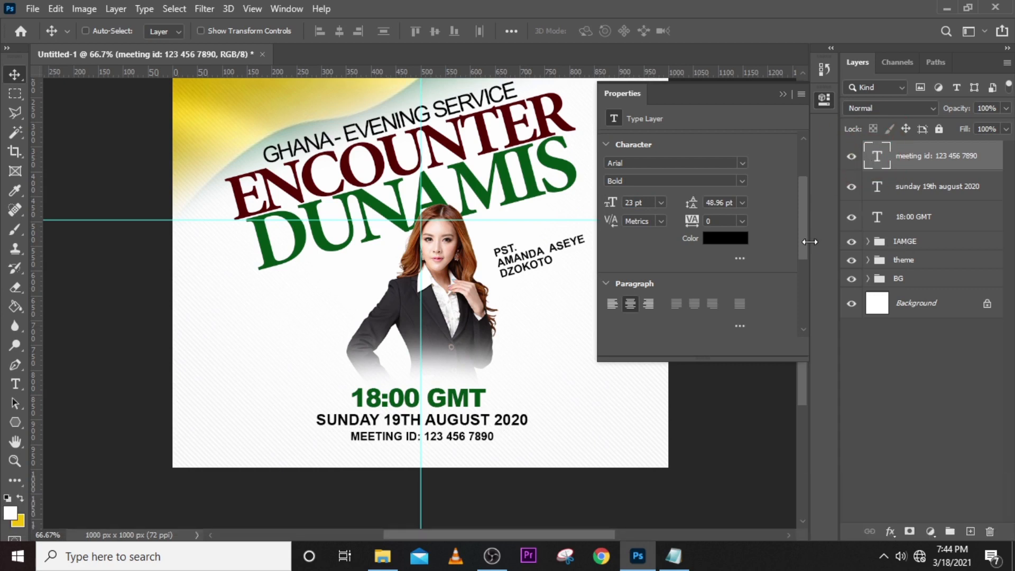
key(ctrl+t)
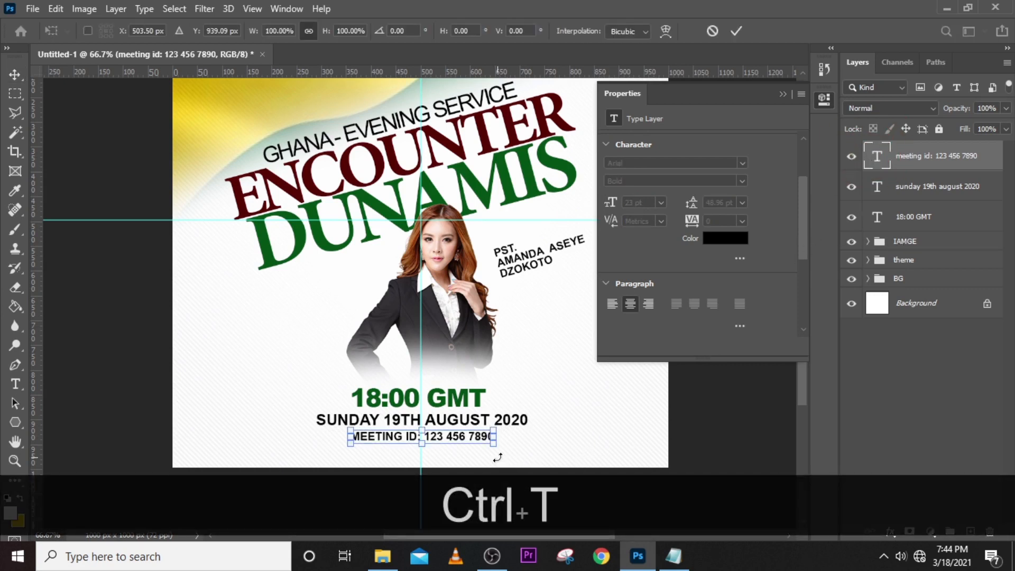
key(Left)
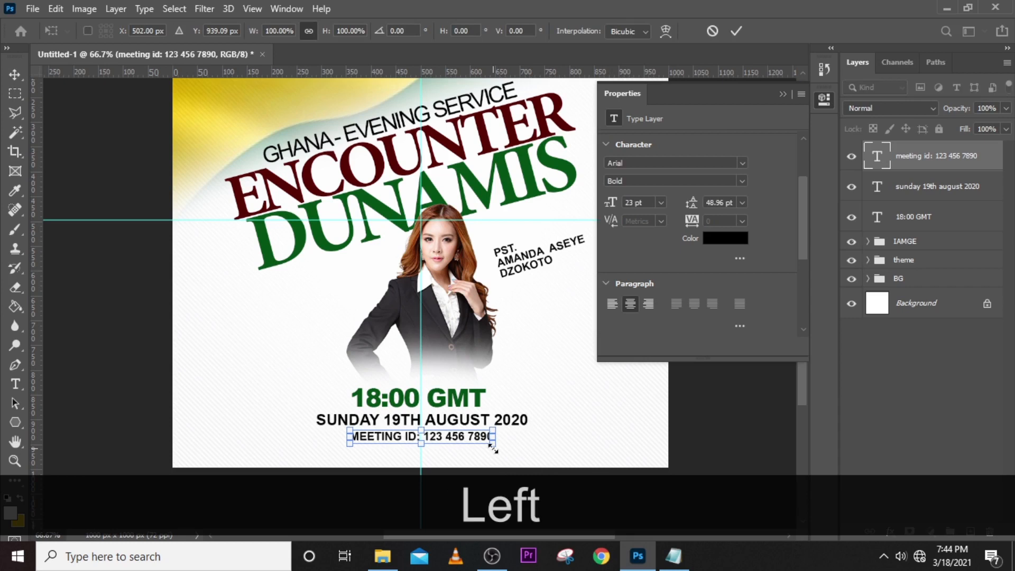
key(Return)
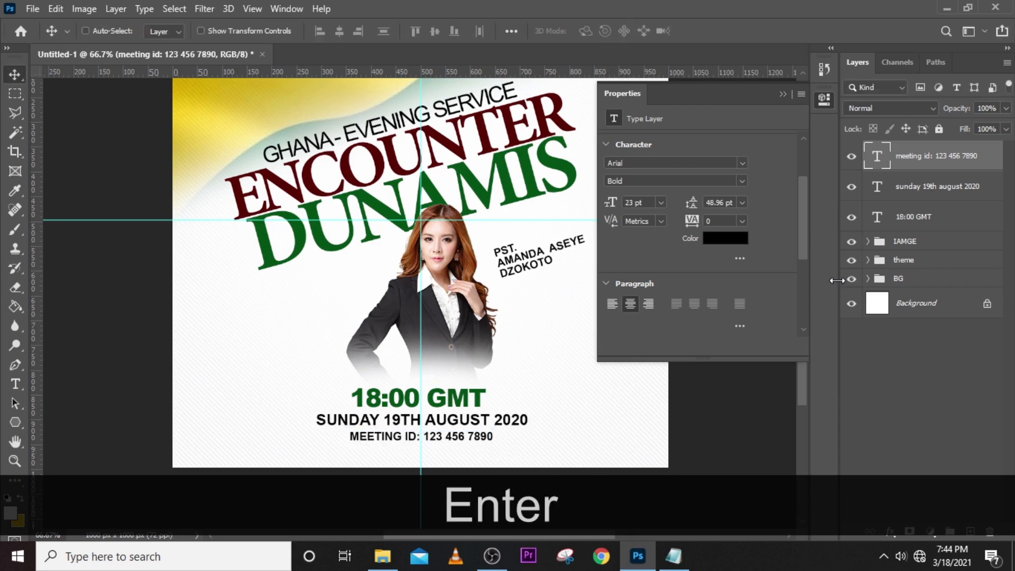
Duplicate the meeting ID text layer and move the copy straight down, directly below the original line
key(ctrl+j)
key(shift+Down)
key(shift+Down)
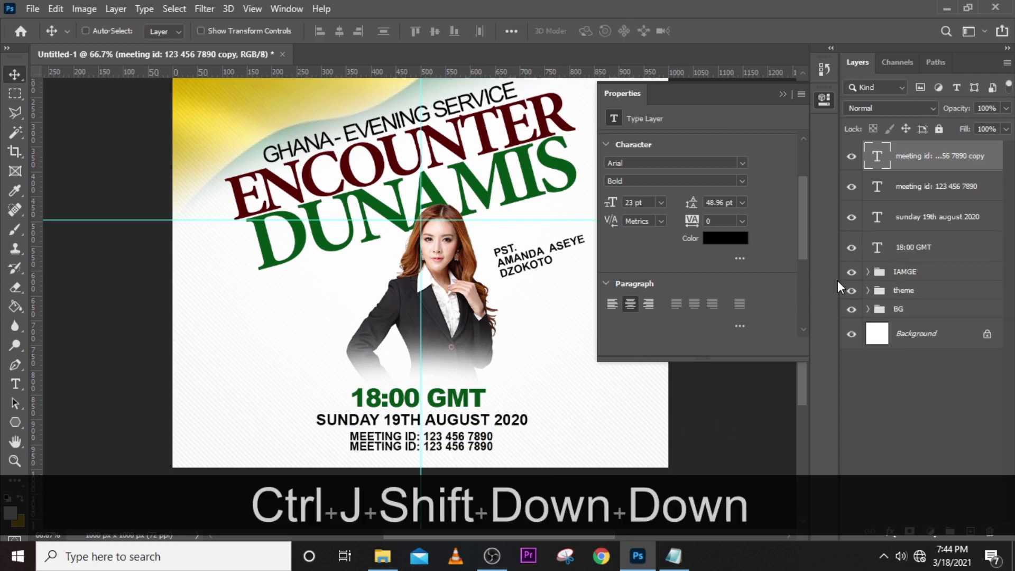
key(shift+Down)
key(shift+Down)
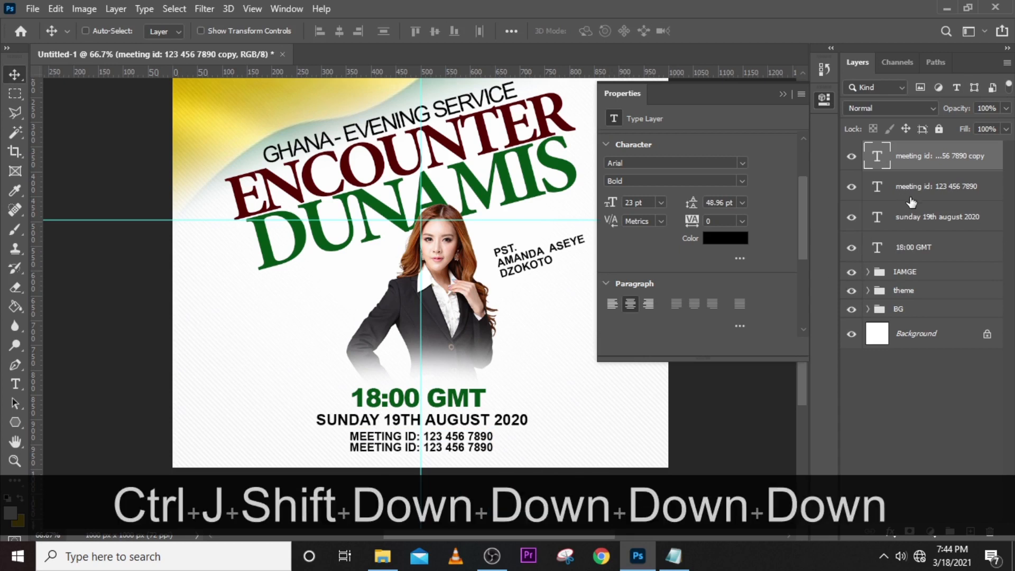
Replace the duplicated meeting ID text with the "password:" label copied from the Notepad file
click(673, 556)
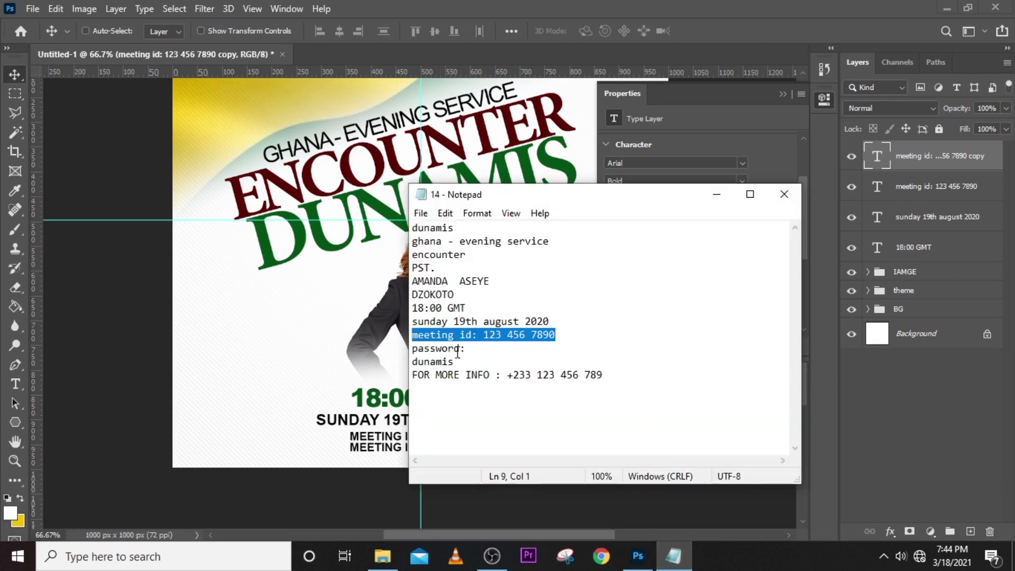
drag(466, 349, 391, 348)
key(ctrl+c)
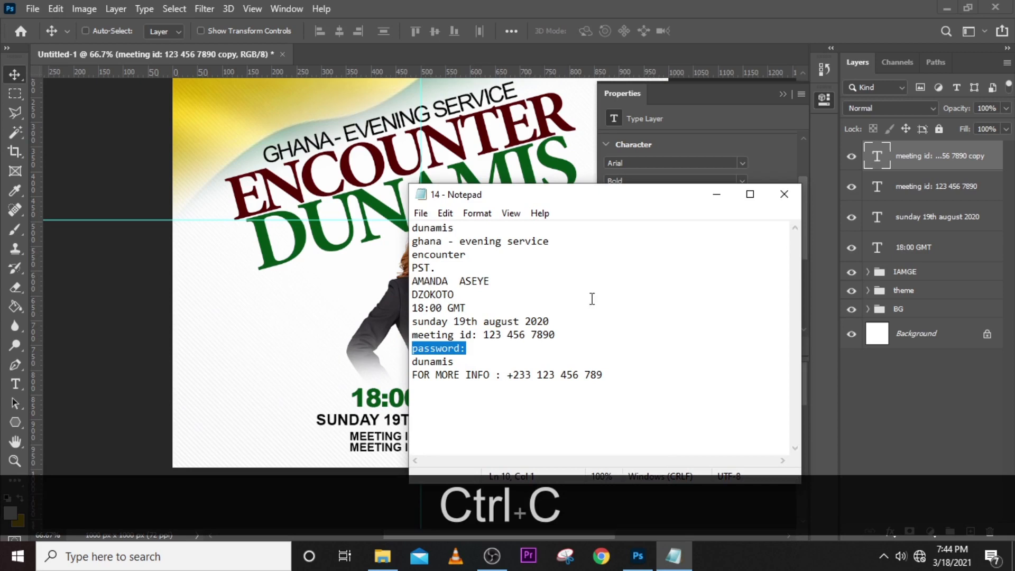
click(870, 164)
double_click(878, 158)
key(ctrl+v)
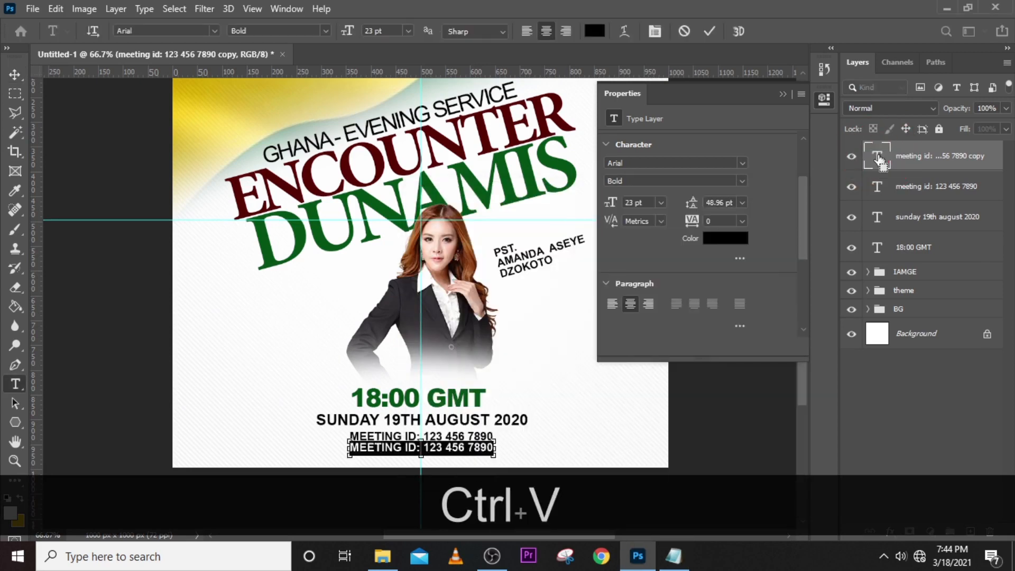
key(Return)
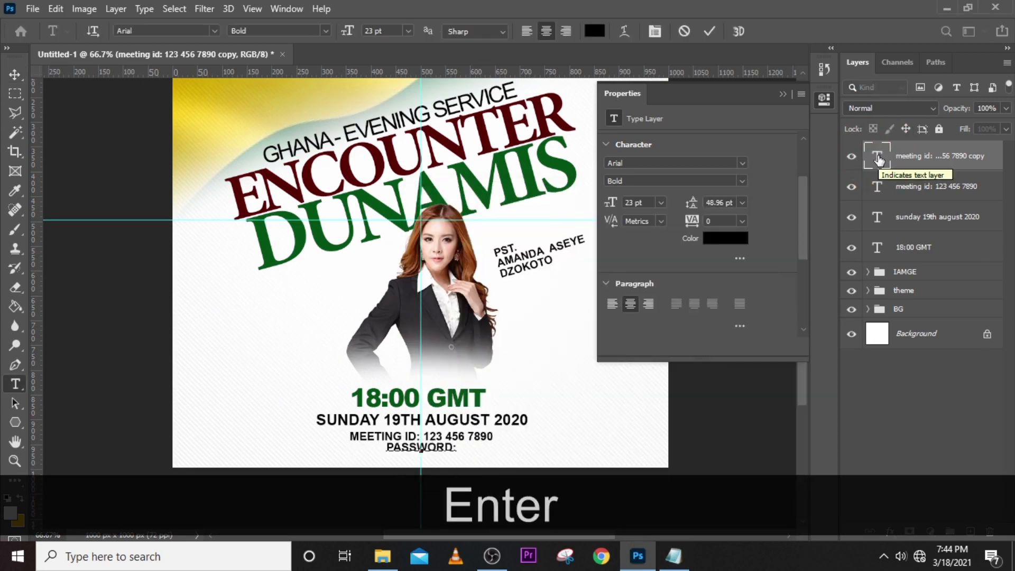
click(879, 160)
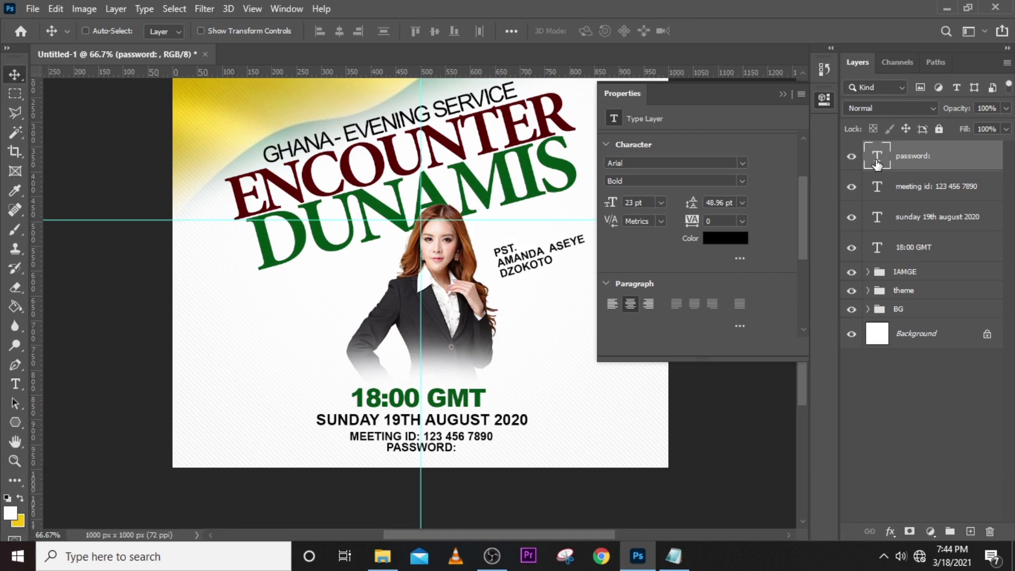
Duplicate the "password:" text layer and move the copy horizontally to the right, just beyond the original label
key(ctrl+j)
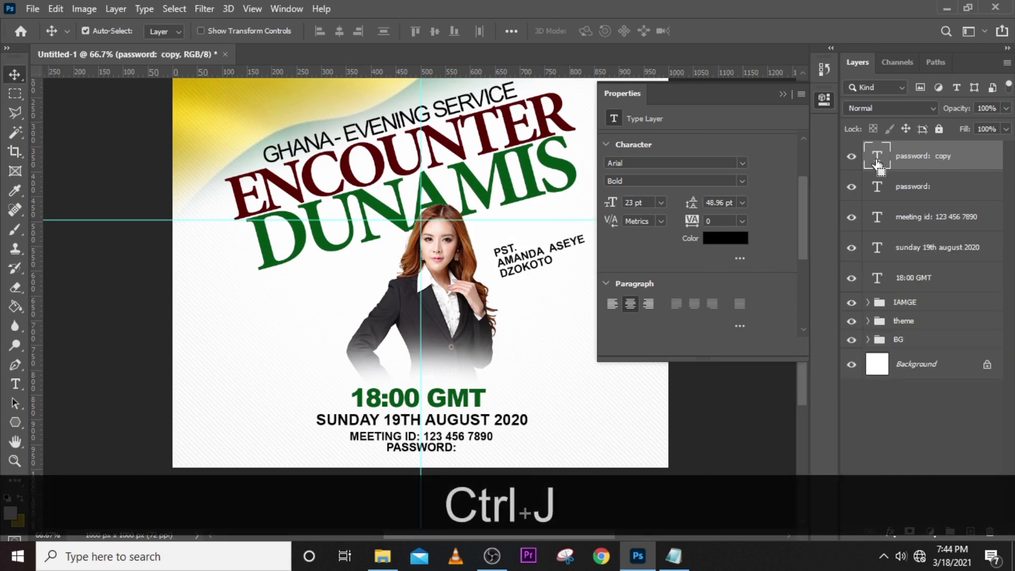
key(shift+Right)
key(shift+Right)
key(shift+Right)
key(shift+Right)
key(shift+Right)
key(shift+Right)
key(shift+Right)
key(shift+Right)
key(shift+Right)
key(shift+Right)
key(shift+Right)
key(shift+Right)
key(shift+Right)
key(shift+Right)
key(shift+Right)
key(shift+Right)
key(shift+Right)
key(shift+Right)
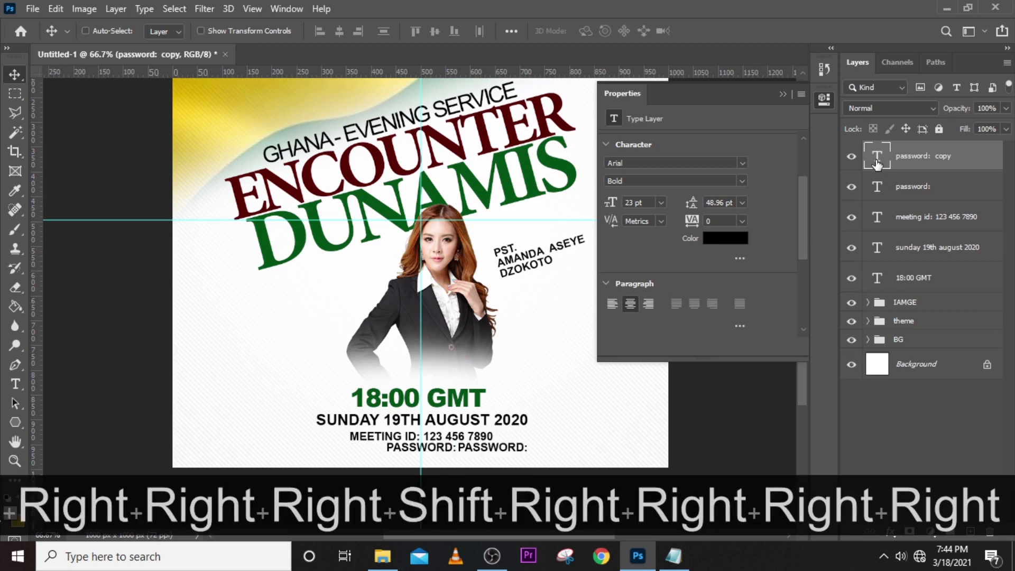
key(shift+Left)
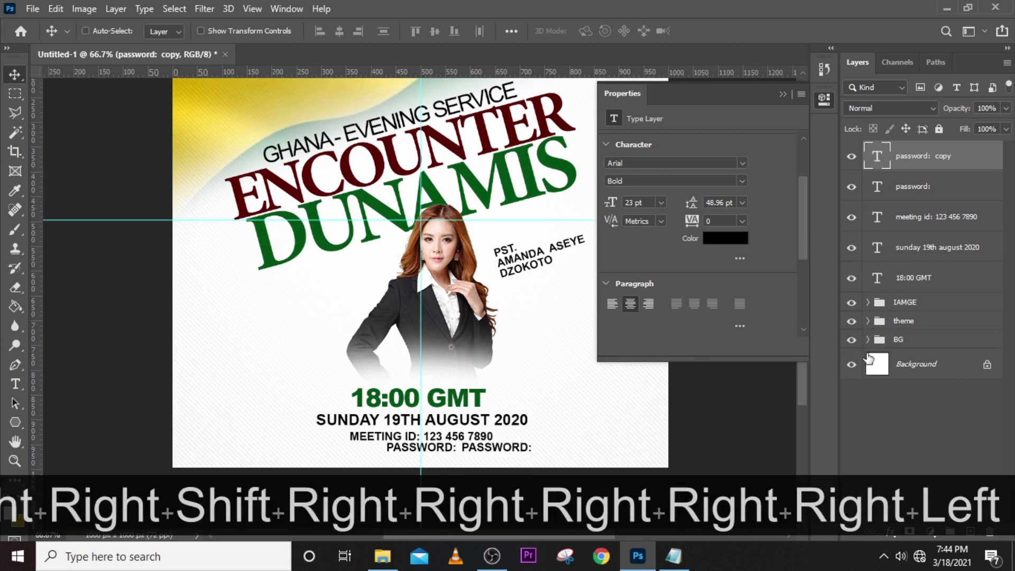
Replace the duplicated label's text with the meeting password copied from the Notepad file
click(674, 555)
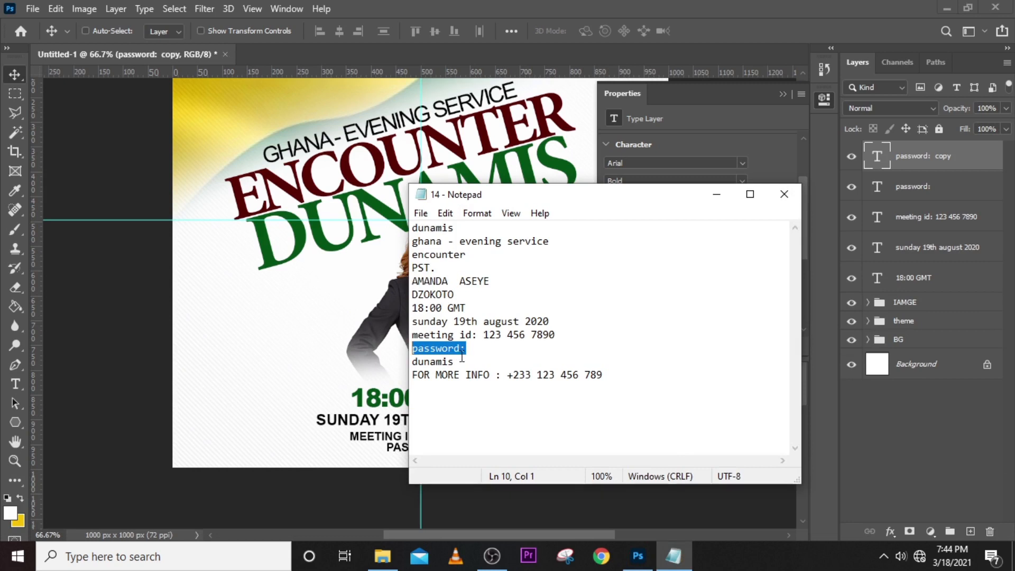
drag(413, 362, 453, 362)
key(ctrl+c)
click(506, 6)
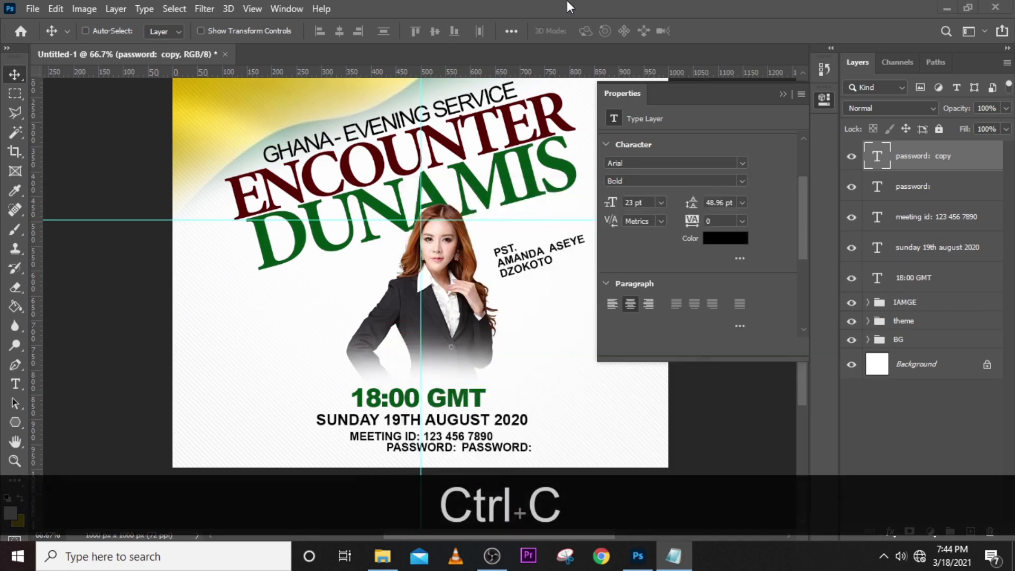
double_click(873, 157)
key(ctrl+v)
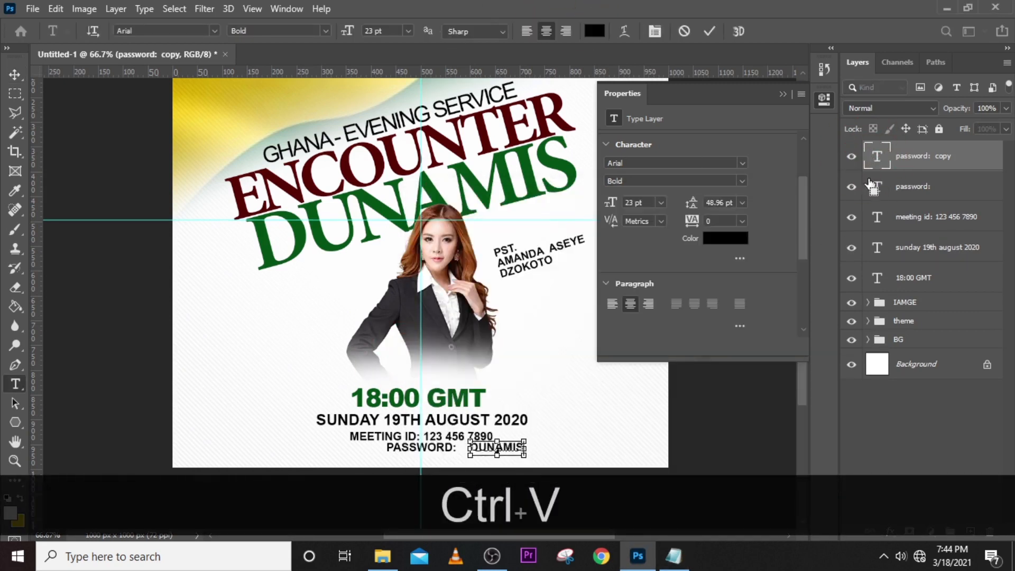
key(ctrl+Return)
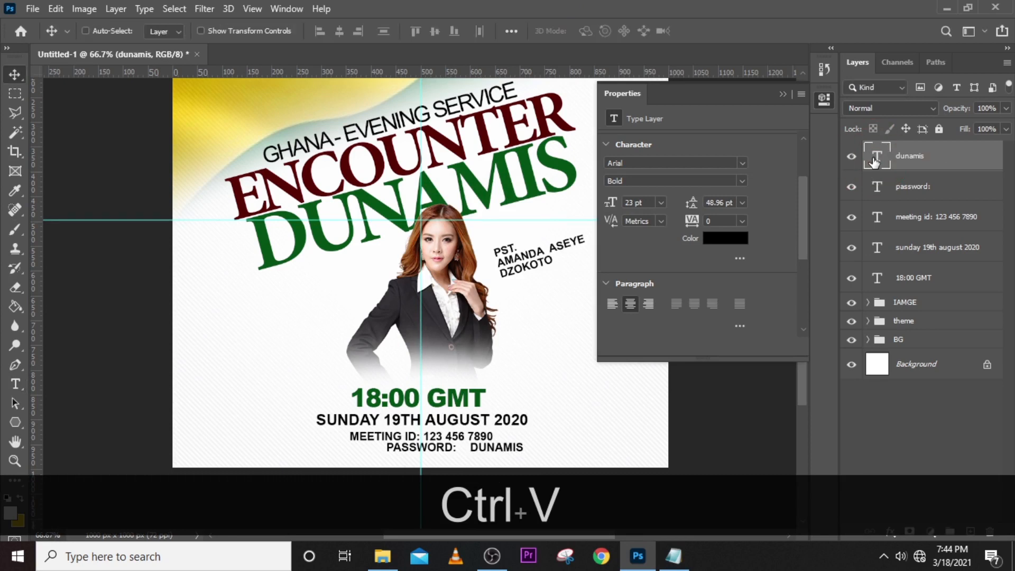
Move the meeting password text left so it sits close beside the "password:" label
key(shift+Left)
key(shift+Left)
key(shift+Left)
key(shift+Right)
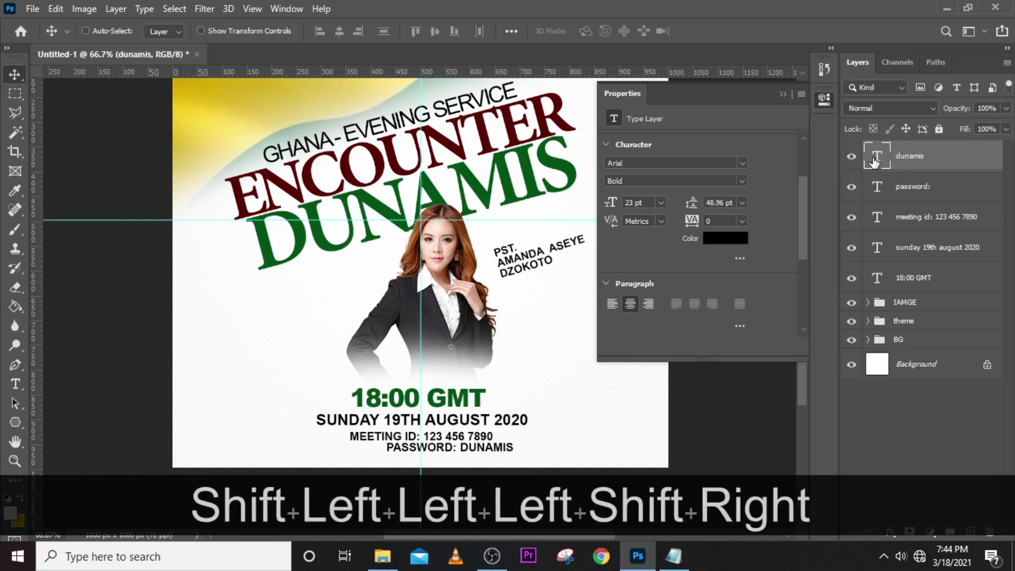
Turn off All Caps for the meeting password value, give it a heavier Arial style, and nudge it slightly left toward its label
drag(804, 211, 791, 276)
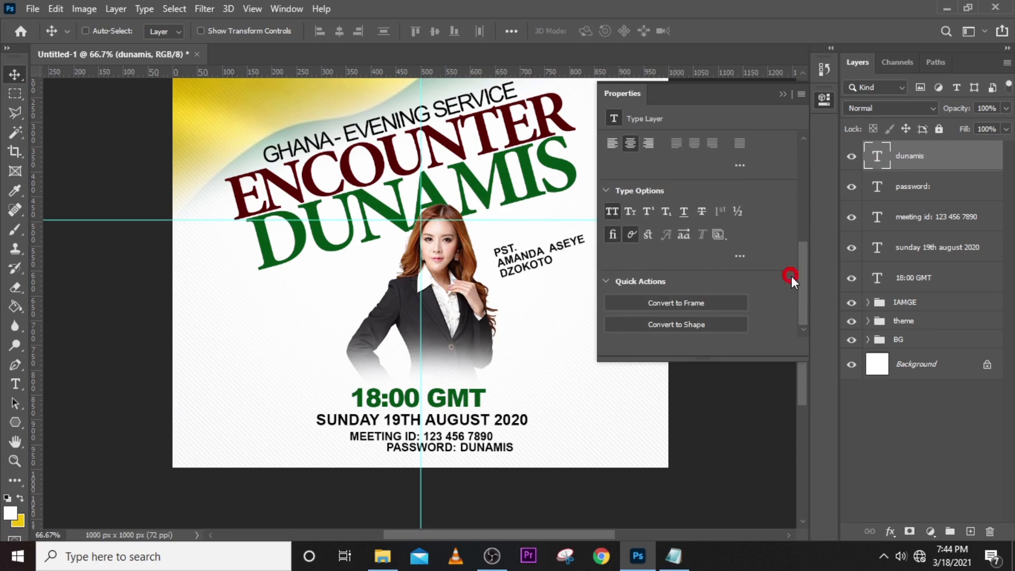
click(614, 212)
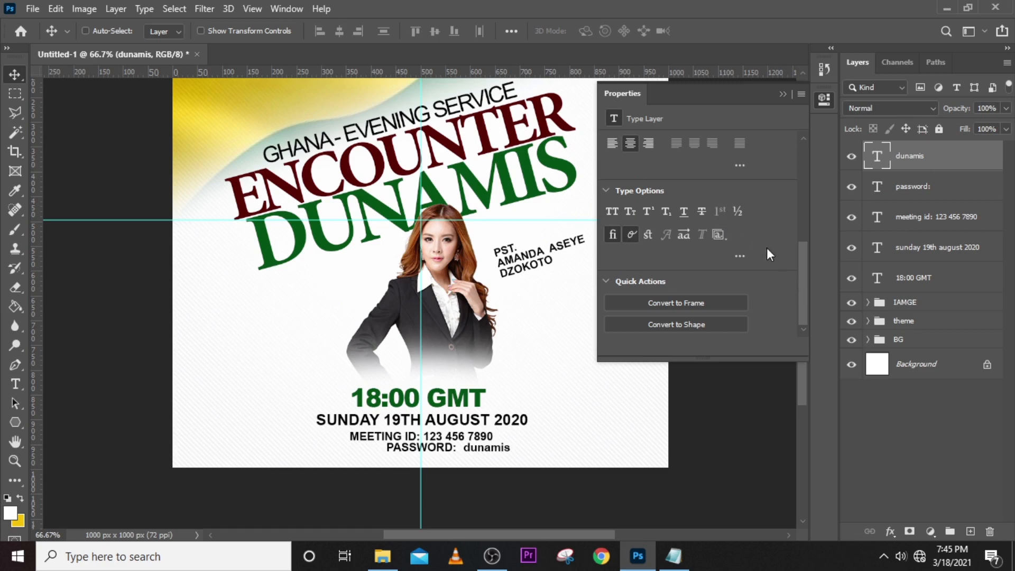
drag(804, 270, 797, 213)
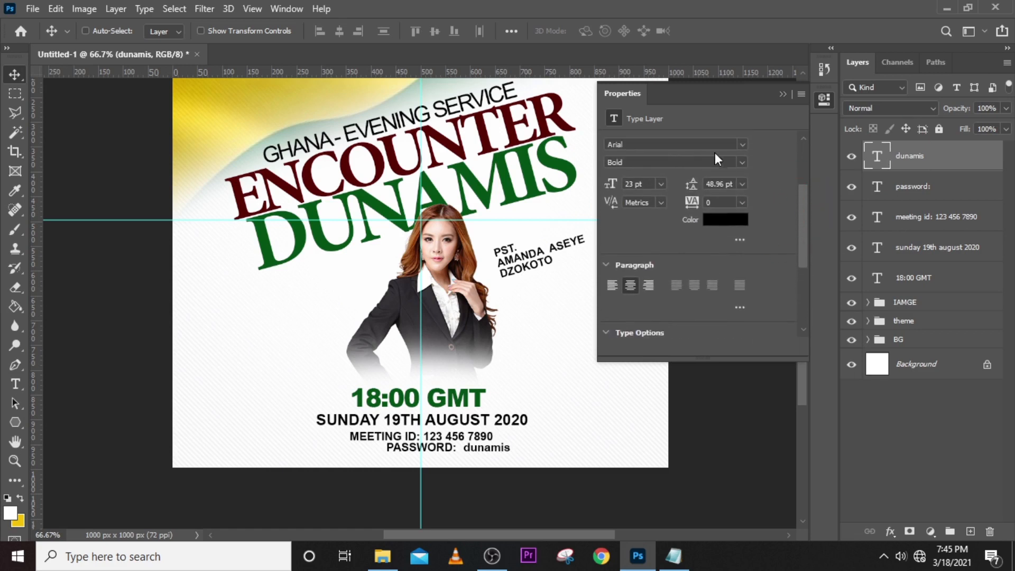
click(743, 162)
click(642, 226)
click(785, 94)
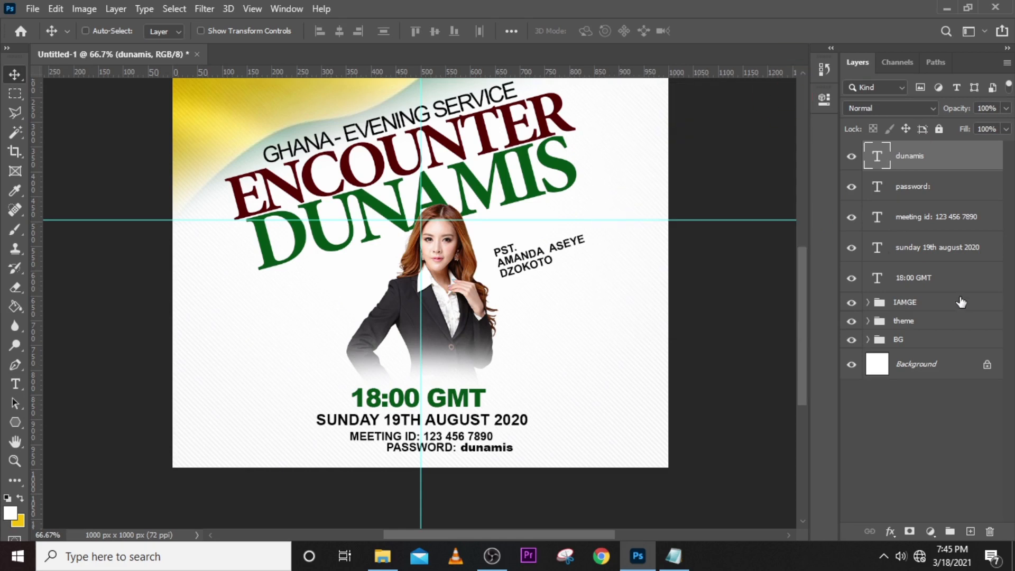
key(Left)
key(Left)
Select the password label and value layers together and move them left to centre the line on the vertical guide
key(ctrl)
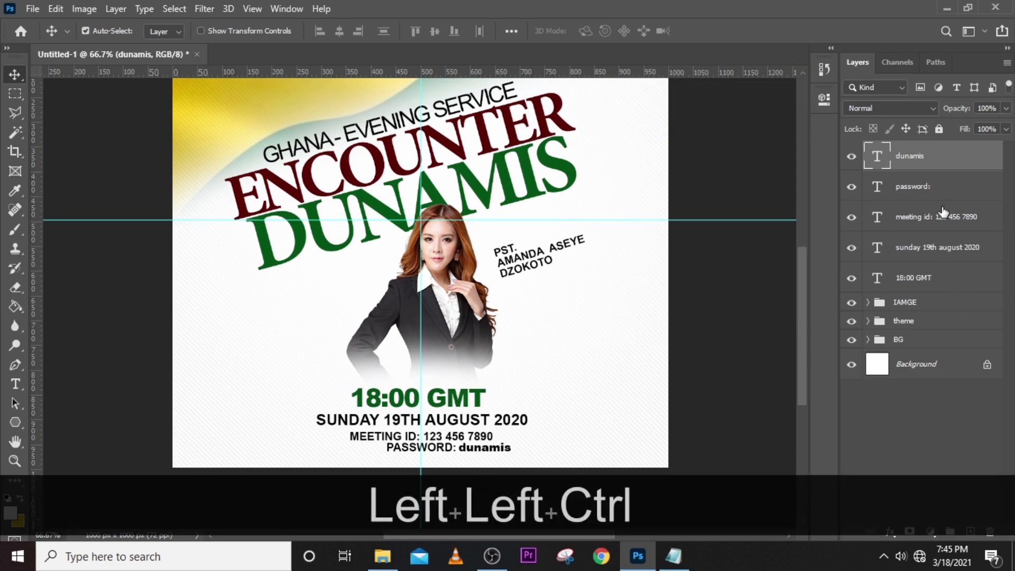
key(ctrl)
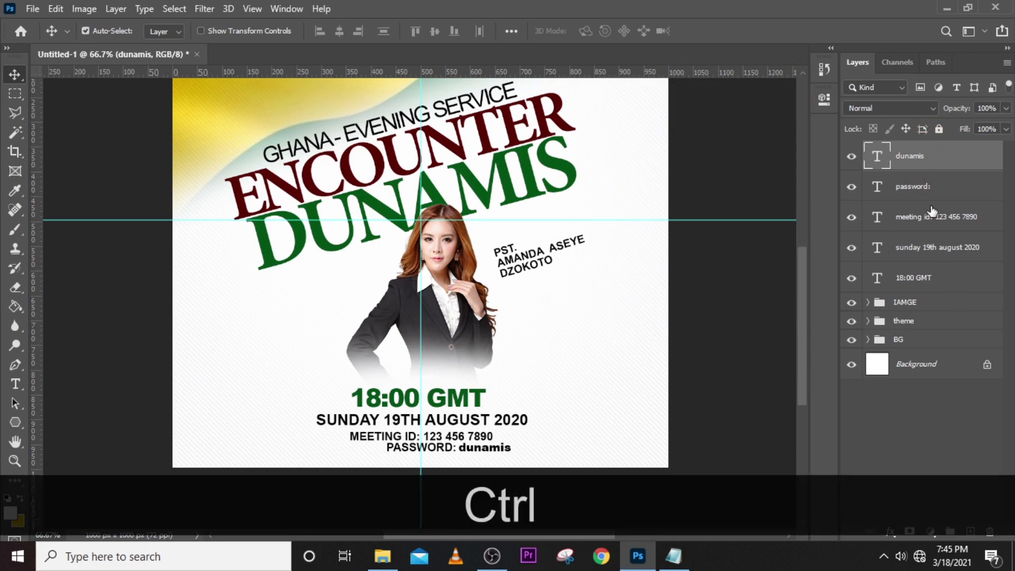
ctrl+click(932, 195)
key(ctrl+t)
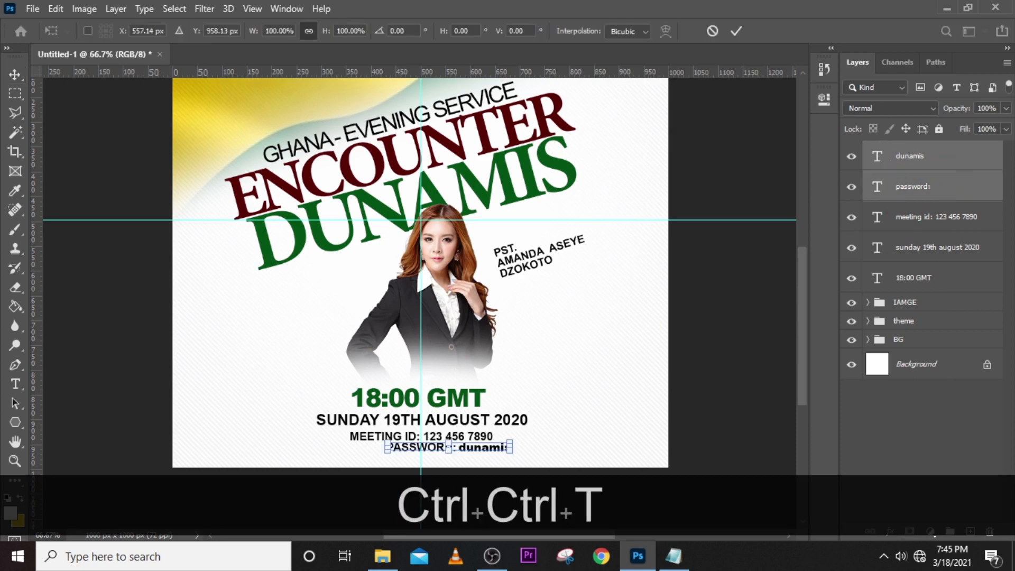
key(shift+Left)
key(shift+Left)
key(shift+Left)
key(shift+Left)
key(shift+Left)
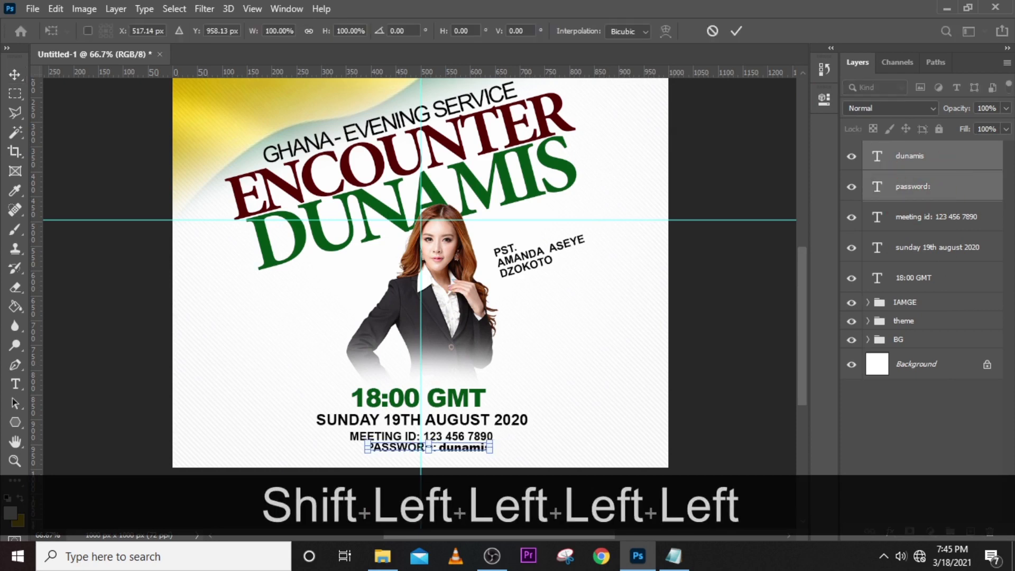
key(Left)
key(Left)
key(Left)
key(Left)
key(Left)
key(Left)
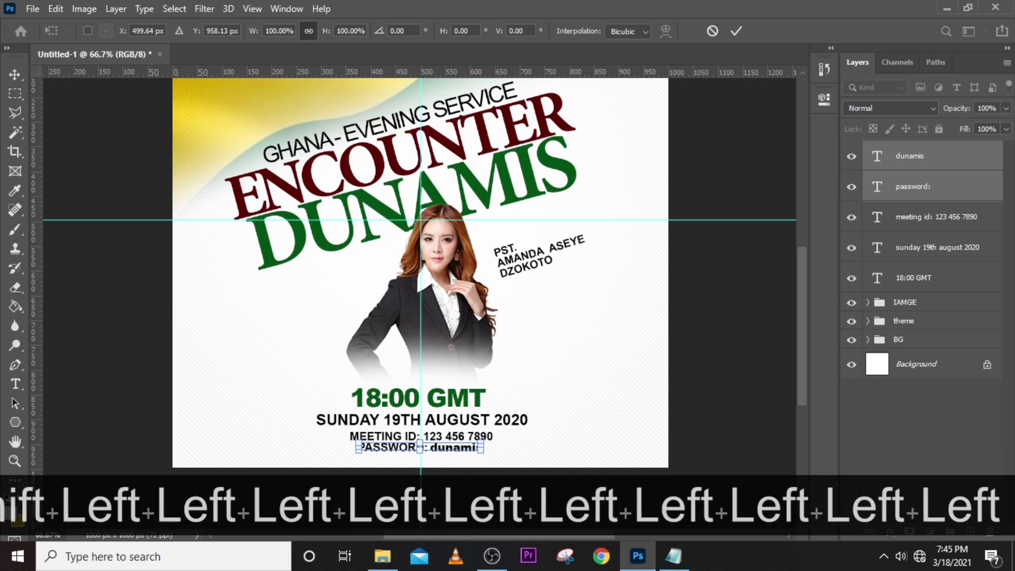
key(Right)
key(Right)
key(Return)
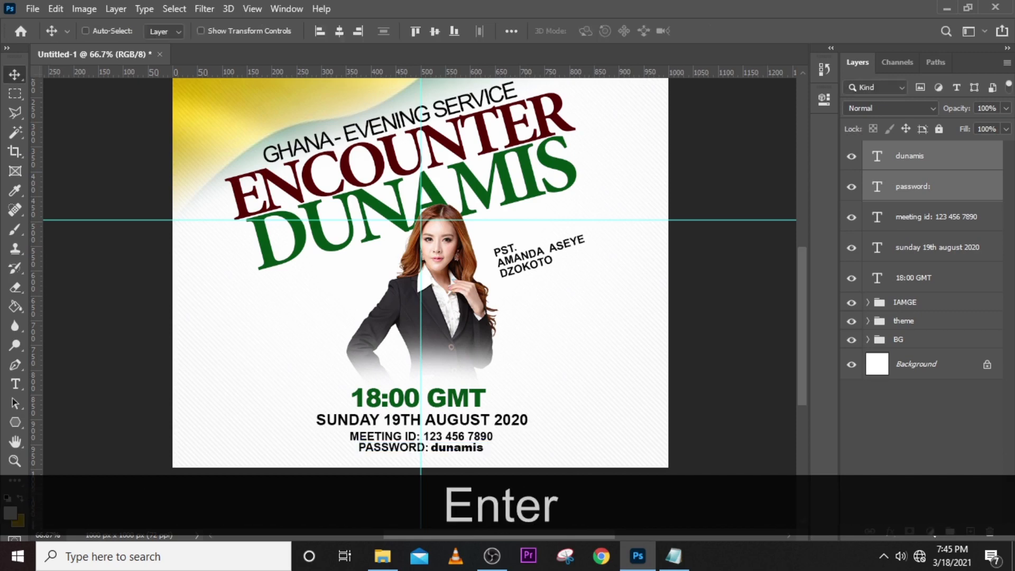
Nudge the password label and value down slightly to open the gap below the meeting ID line
key(ctrl+equal)
scroll(585, 426, down, 3)
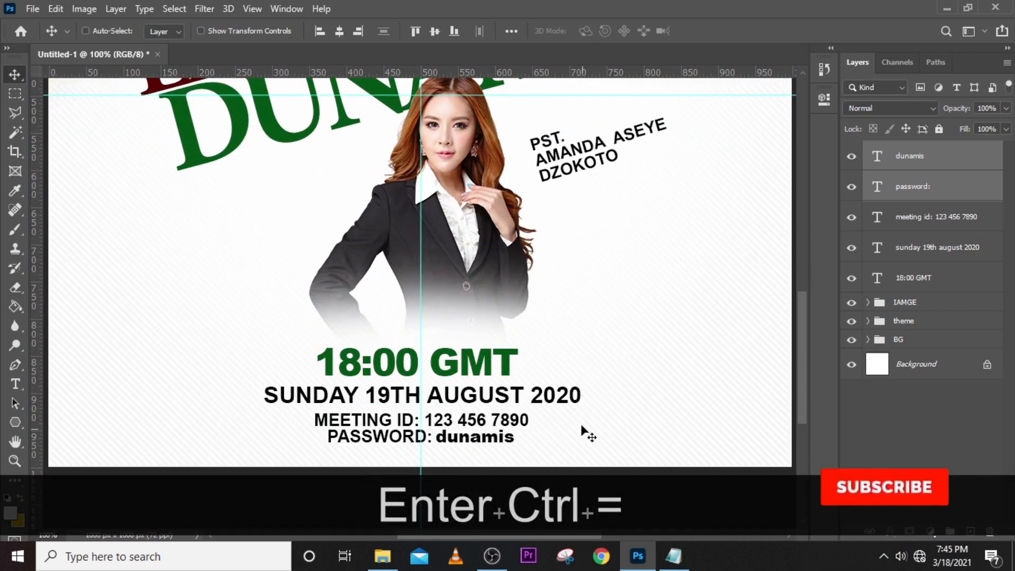
key(Down)
key(Down)
key(Down)
key(Down)
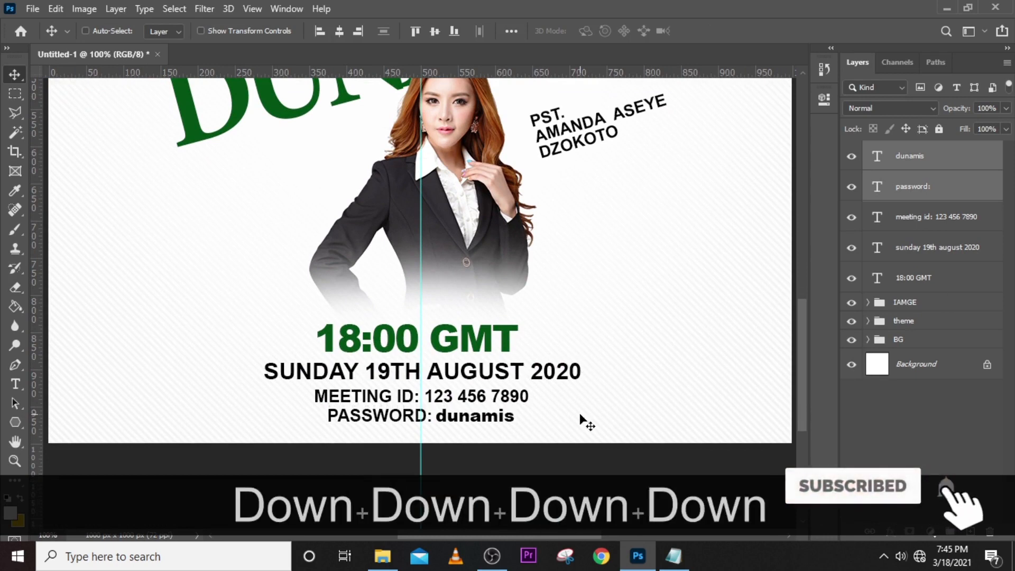
Nudge the Sunday date text down slightly, away from the 18:00 GMT line
click(929, 254)
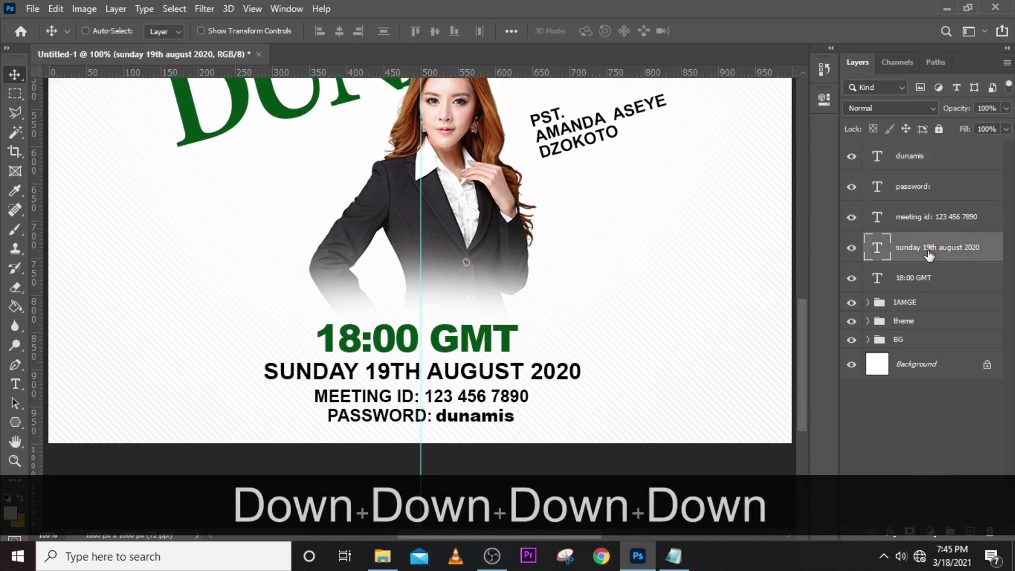
key(Down)
key(Down)
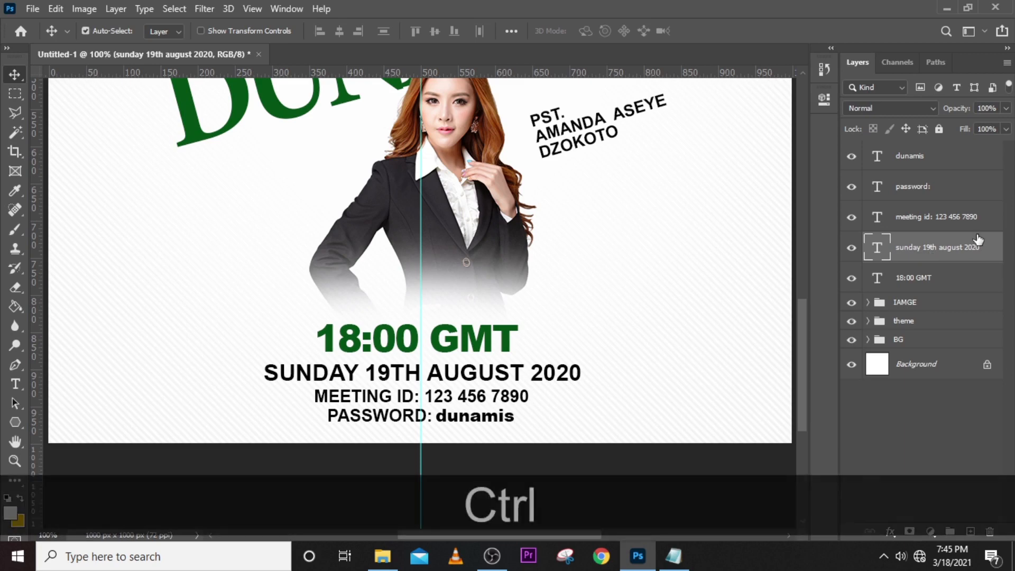
Duplicate the meeting ID text layer and place the copy at the top of the layer stack
key(ctrl+0)
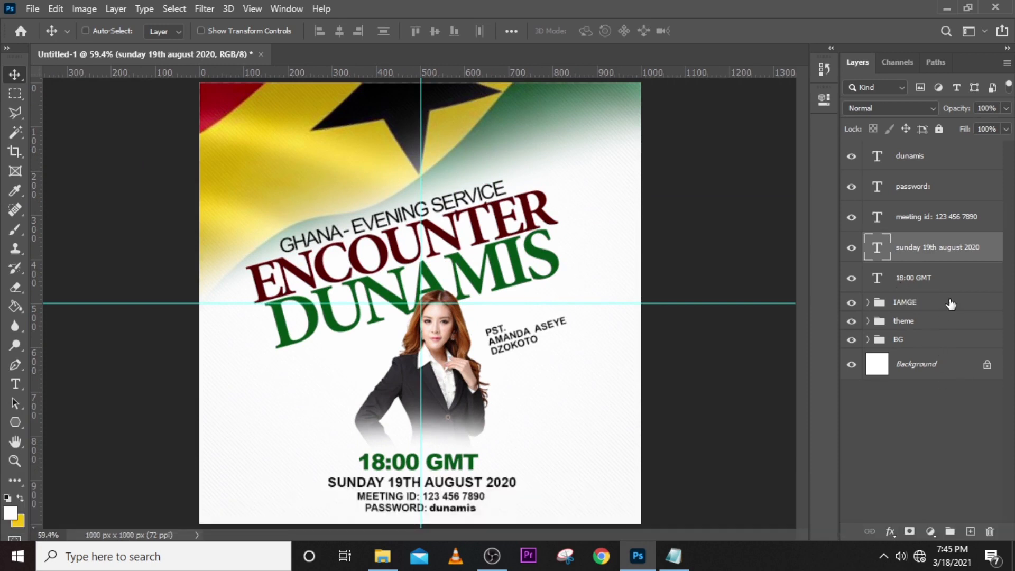
click(920, 223)
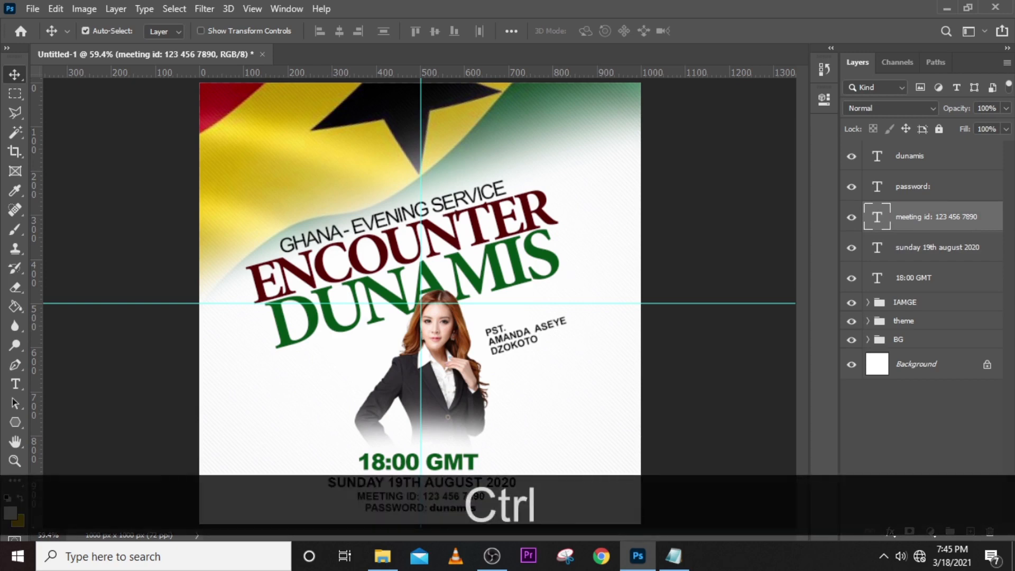
key(ctrl+j)
drag(971, 237, 931, 151)
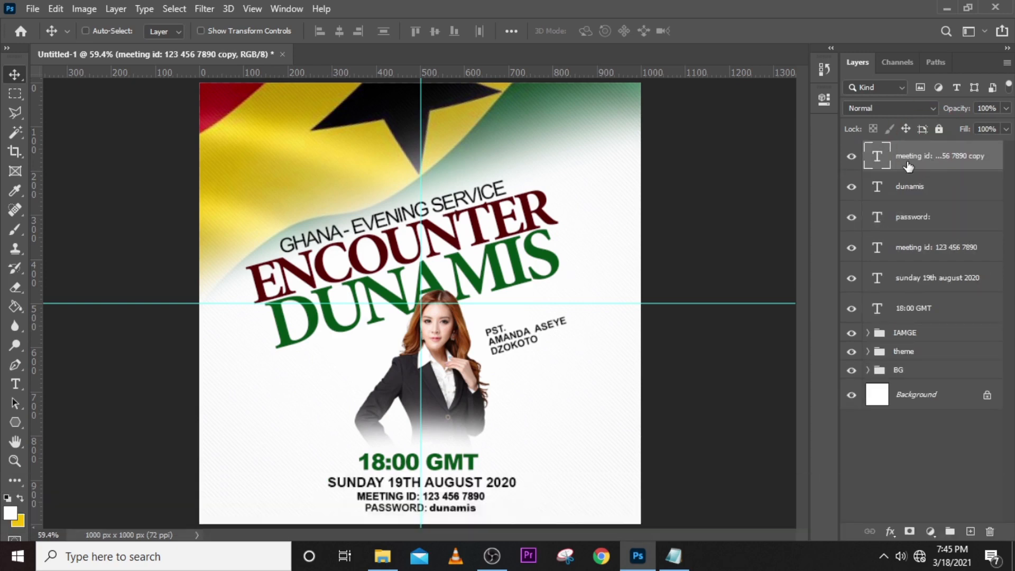
Copy the FOR MORE INFO line with its phone number from the Notepad text and paste it over the duplicated layer's text
click(673, 555)
drag(601, 373, 415, 379)
key(ctrl+c)
click(921, 171)
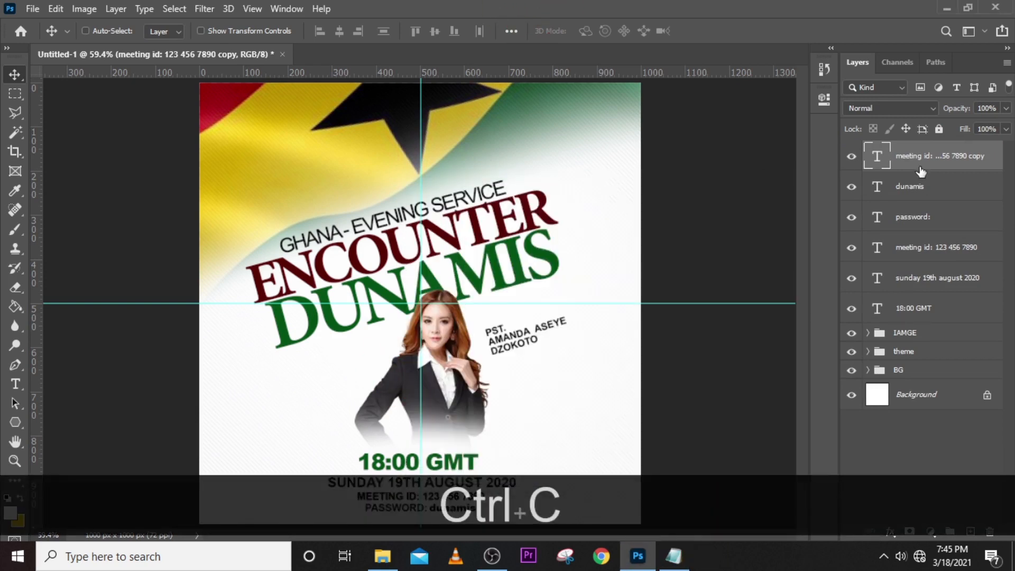
double_click(879, 158)
key(ctrl+v)
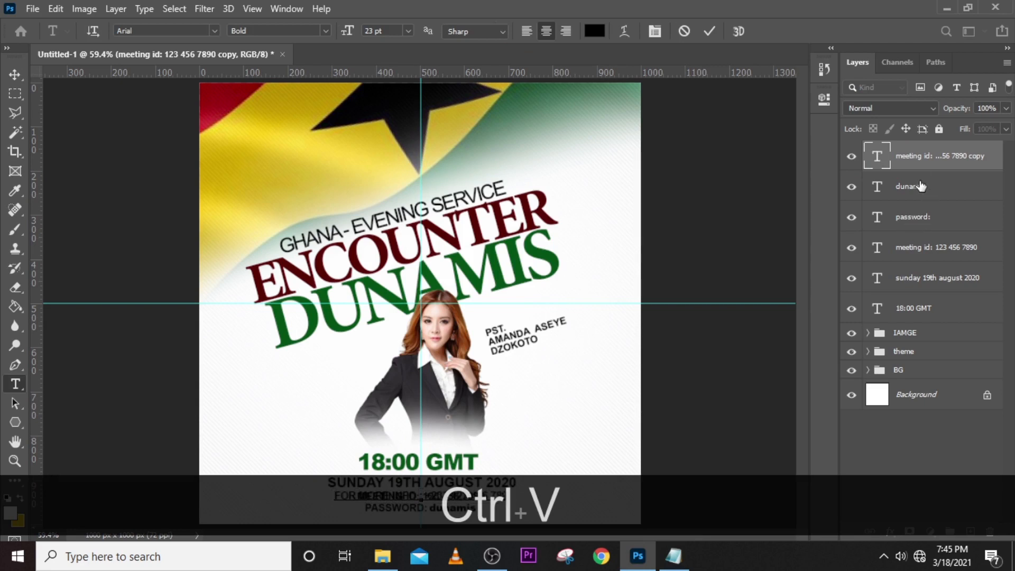
key(ctrl+Return)
Move the FOR MORE INFO line about 290 px left and 308 px up, beside the speaker cut-out
key(ctrl+t)
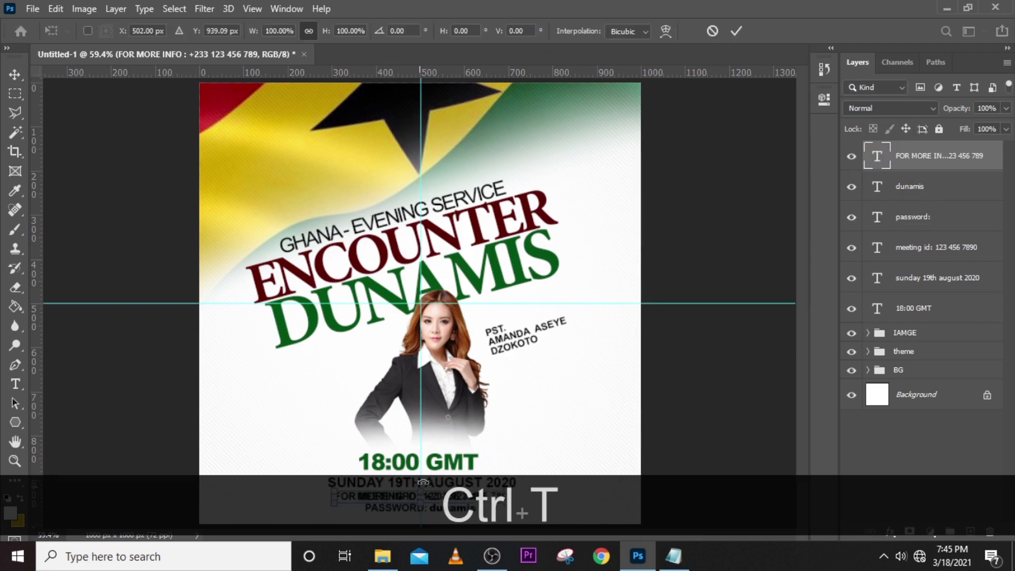
key(v)
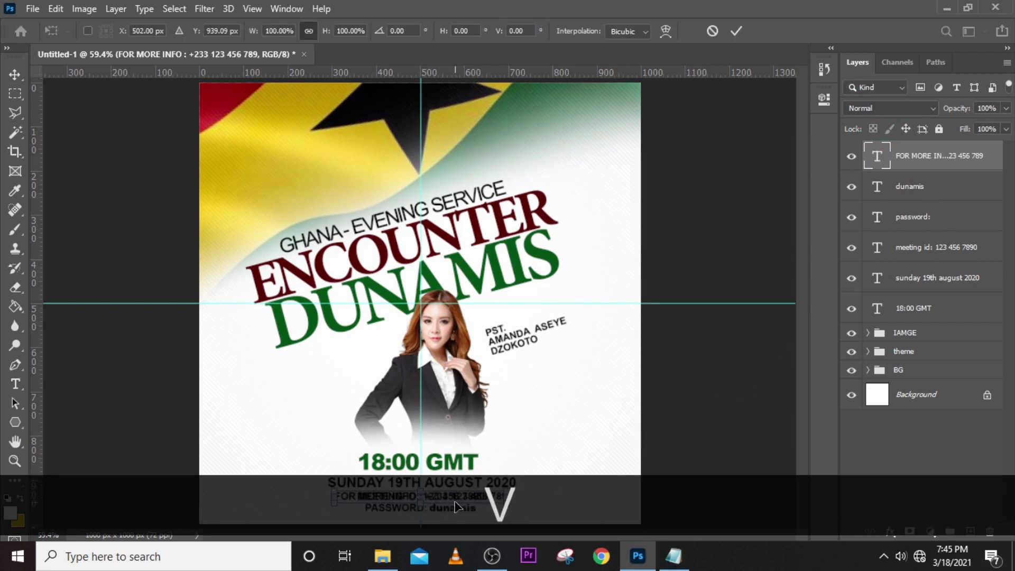
drag(418, 462, 290, 325)
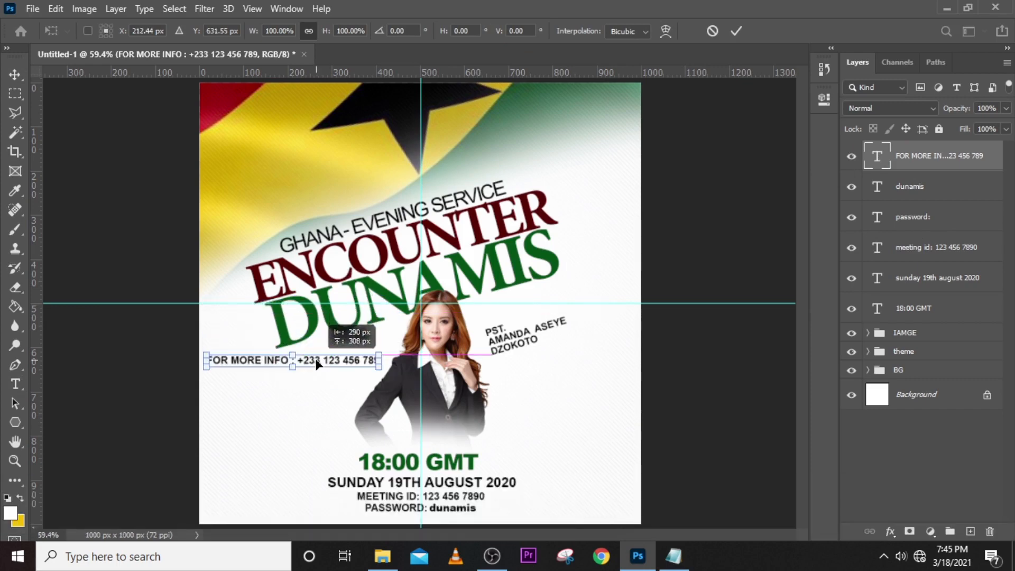
key(Return)
Rotate the FOR MORE INFO line 90° counter clockwise and place it along the flyer's left edge, centred on the horizontal guide
key(ctrl+t)
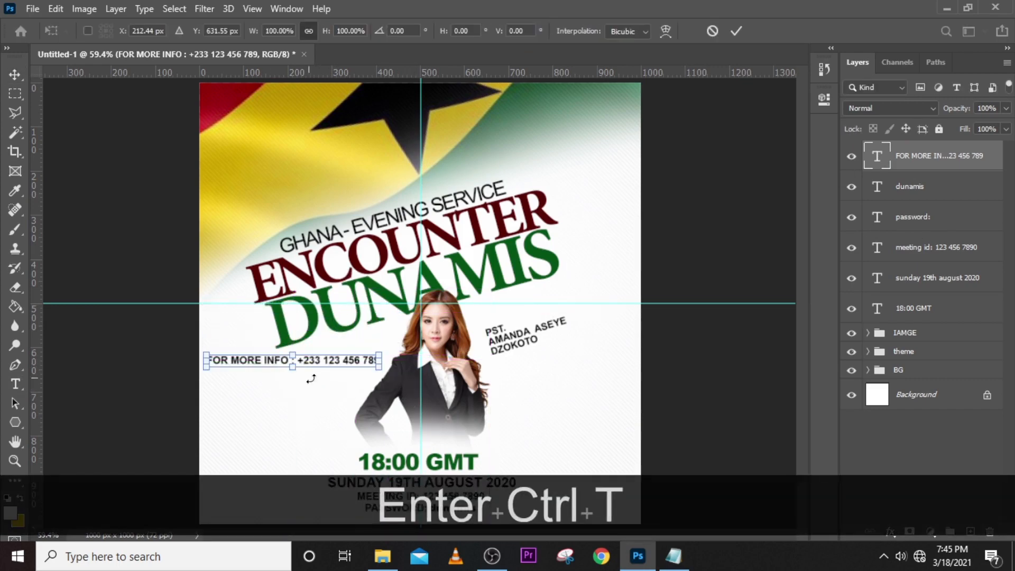
right_click(325, 399)
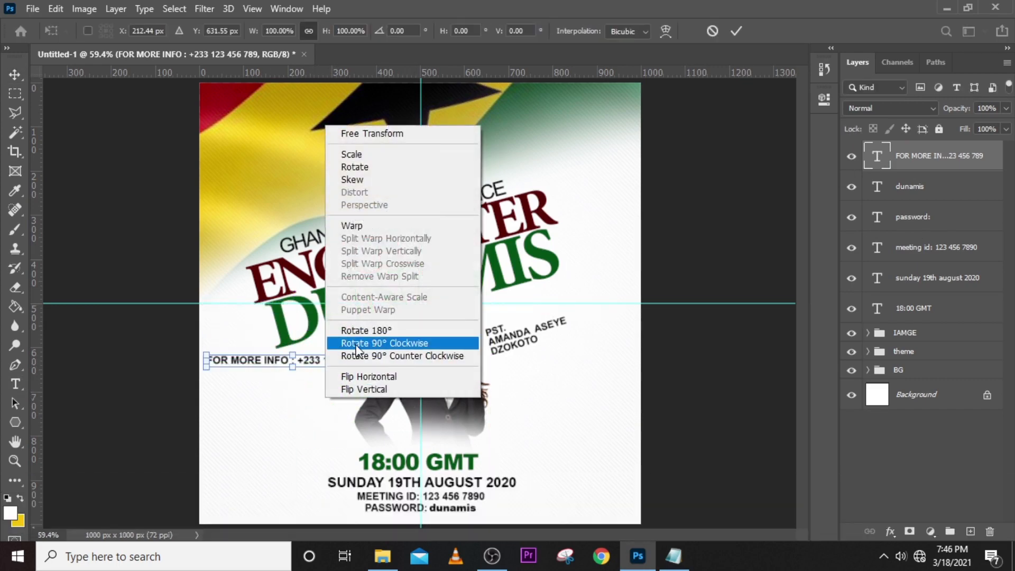
click(386, 357)
drag(296, 378, 219, 317)
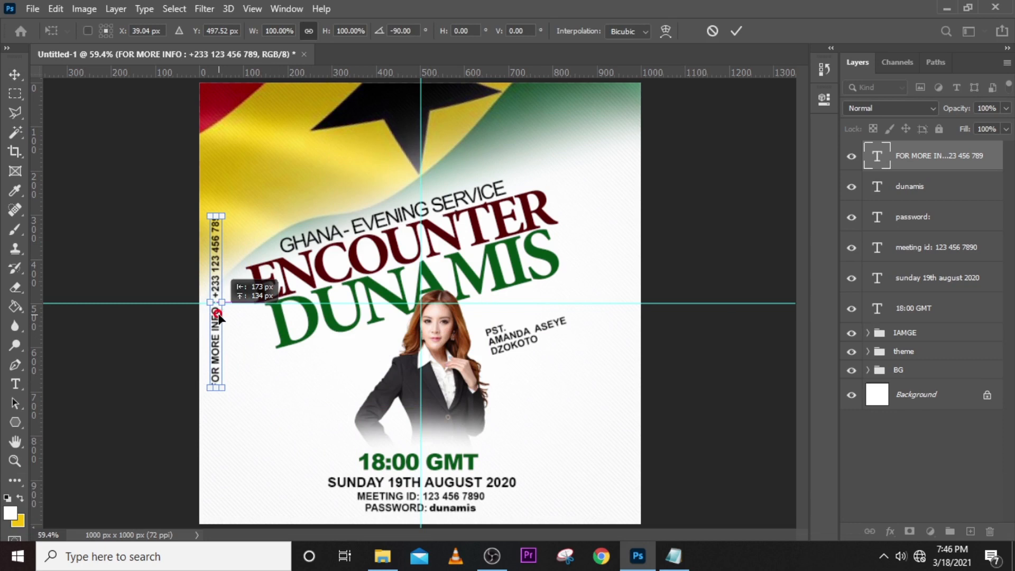
key(Down)
key(Return)
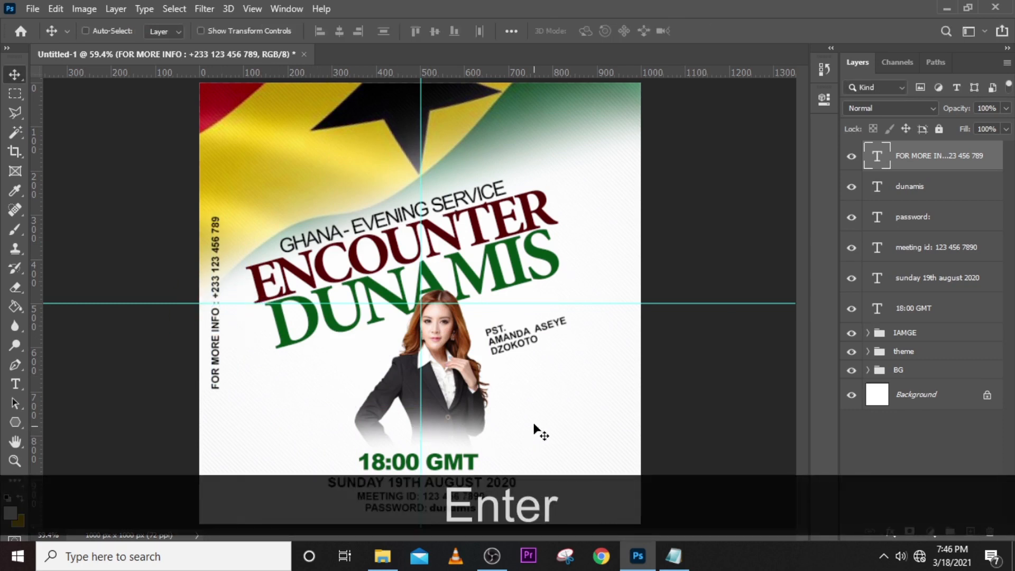
Set the FOR MORE INFO text to Arial Regular with a tracking of 220
click(830, 99)
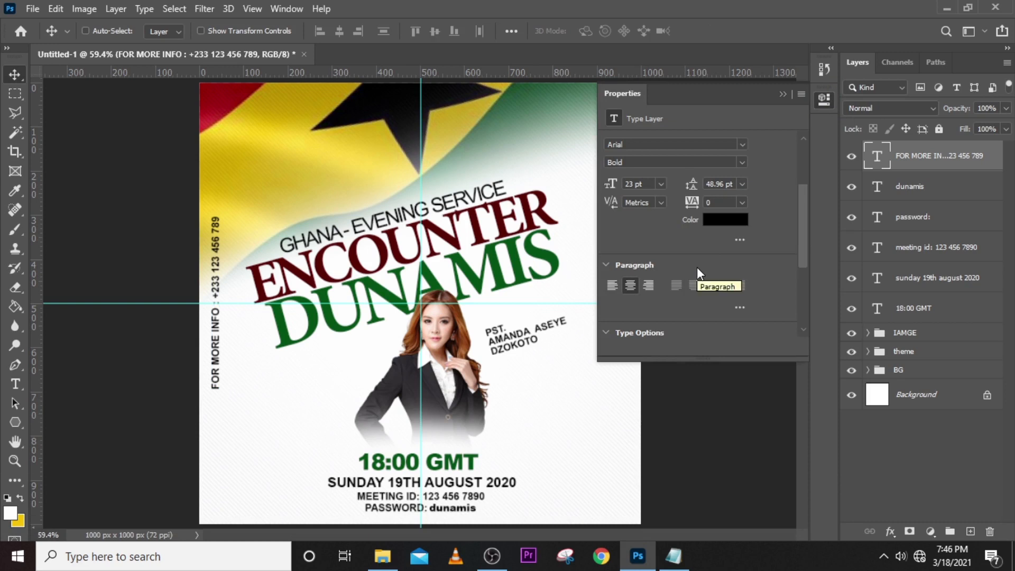
click(743, 162)
click(634, 178)
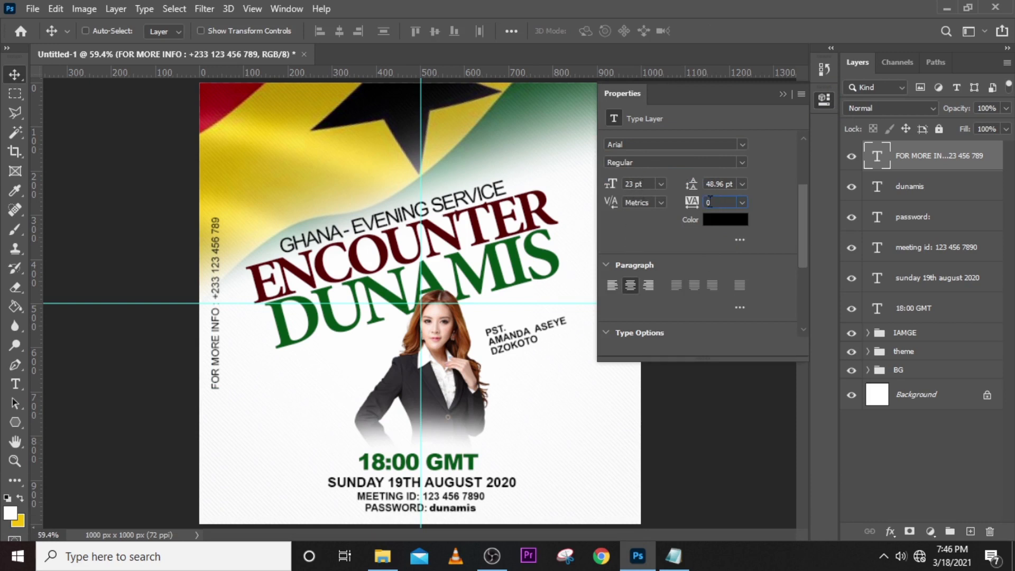
click(693, 200)
text(22)
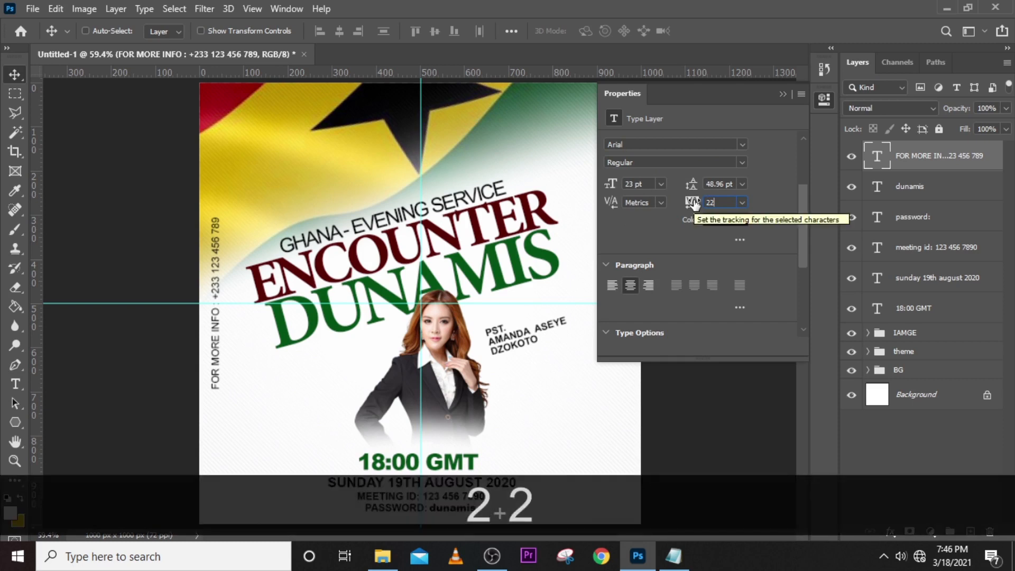
text(0)
key(Return)
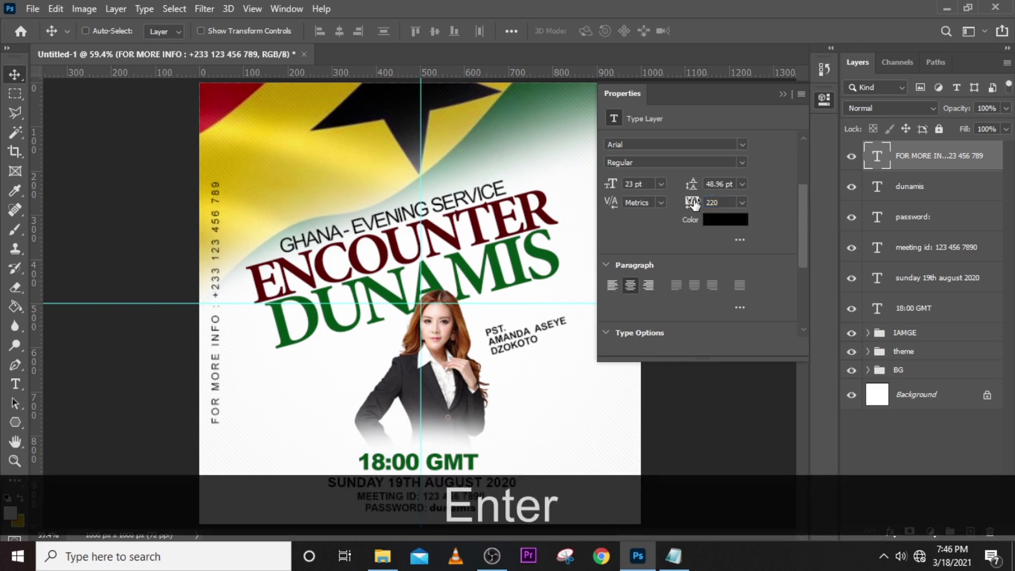
click(781, 93)
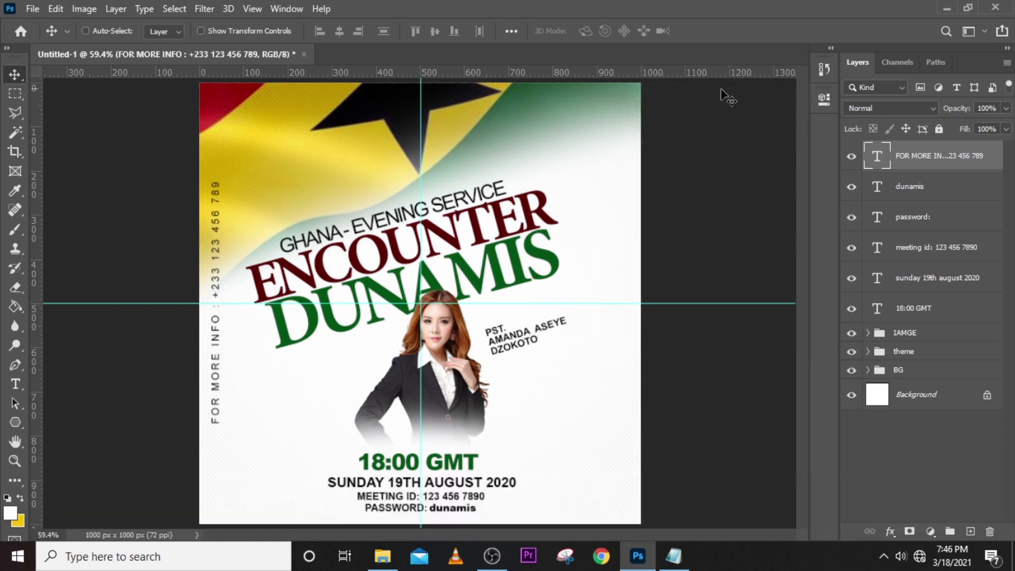
Group all the text layers from FOR MORE INFO down to 18:00 GMT and name the group DETAILS
click(915, 156)
shift+click(918, 312)
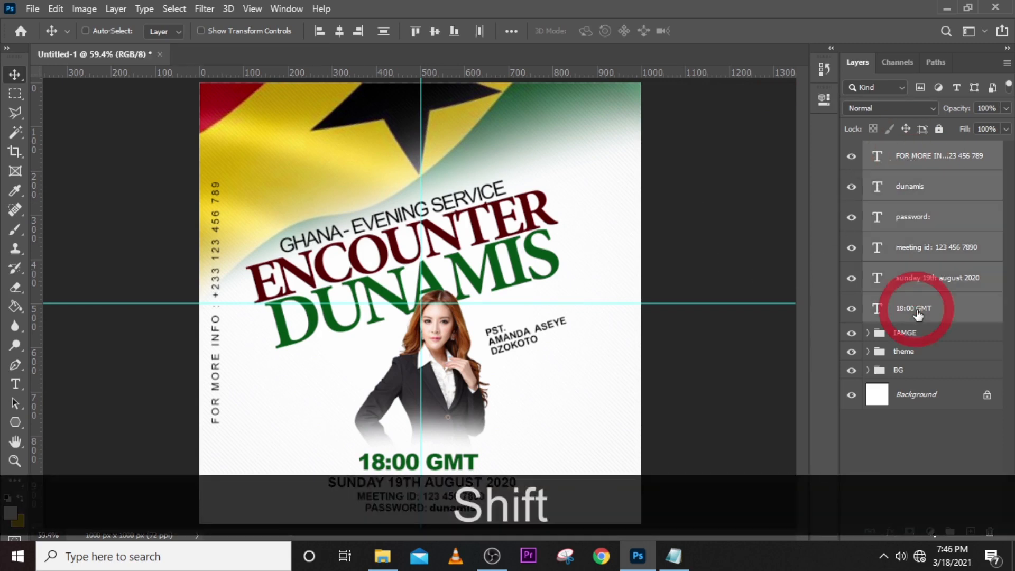
key(ctrl+shift+g)
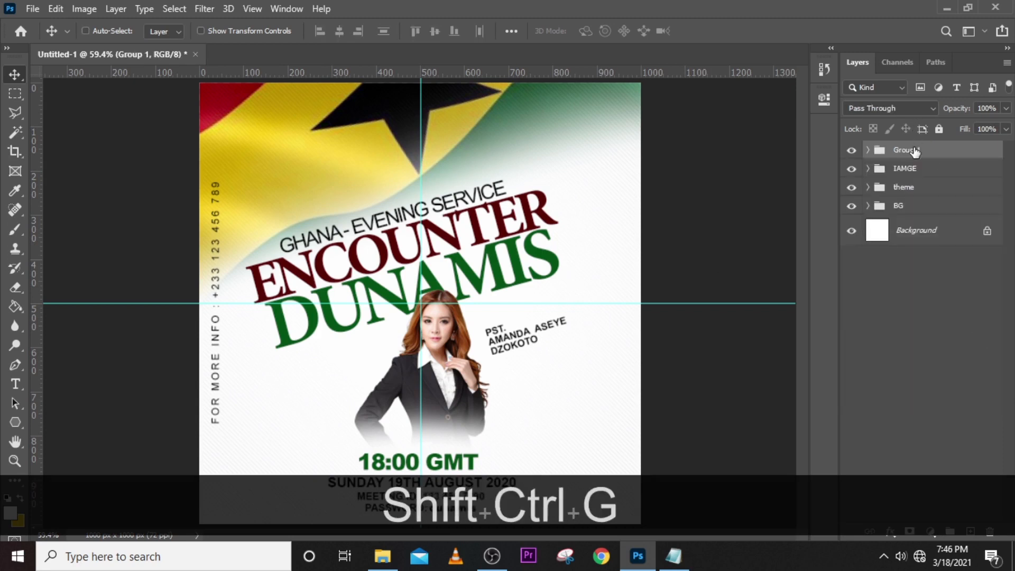
double_click(909, 150)
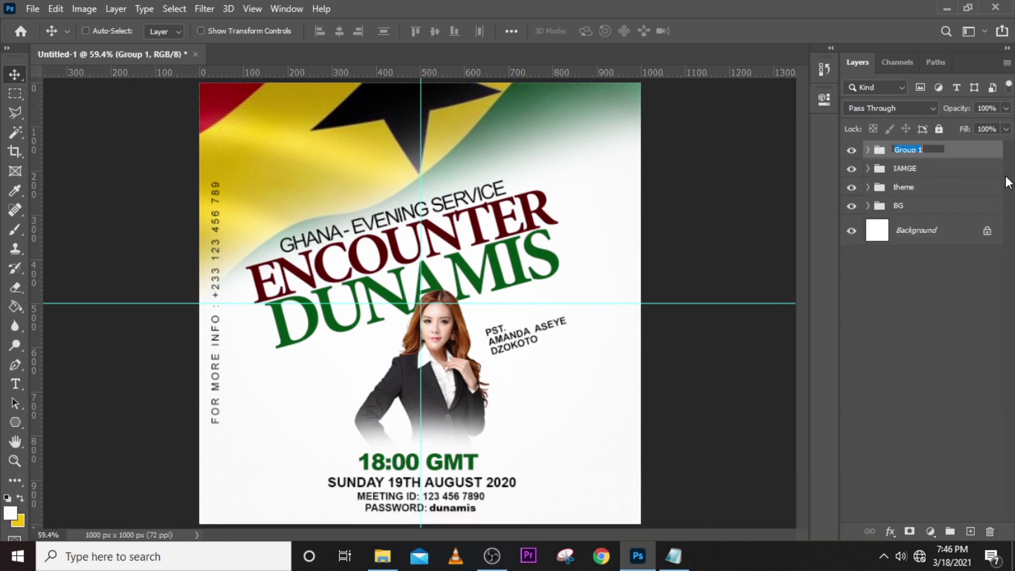
text(DETAILS)
key(Return)
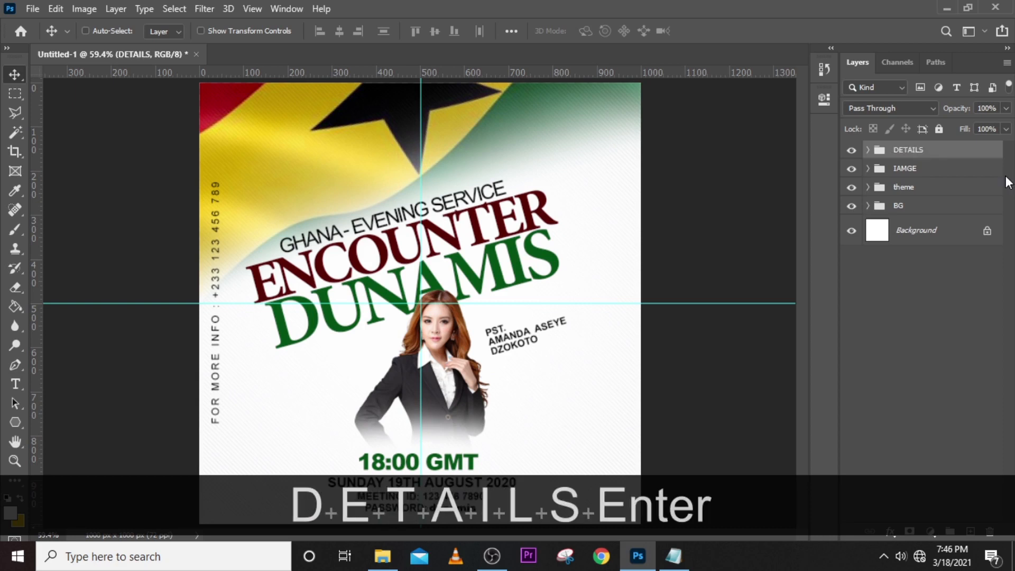
Correct the misspelled IAMGE group name to IMAGE
double_click(903, 171)
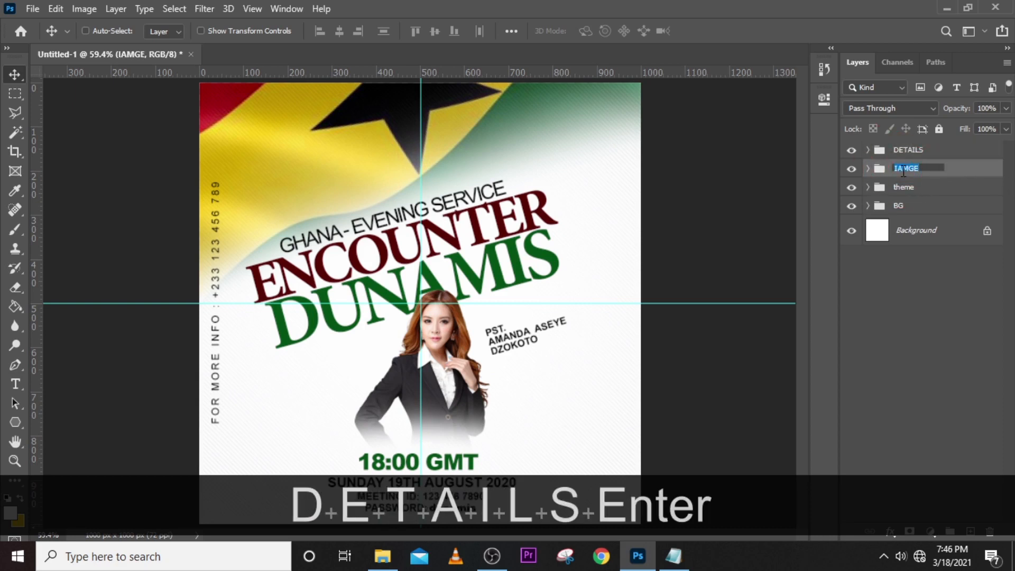
click(904, 170)
key(BackSpace)
key(Right)
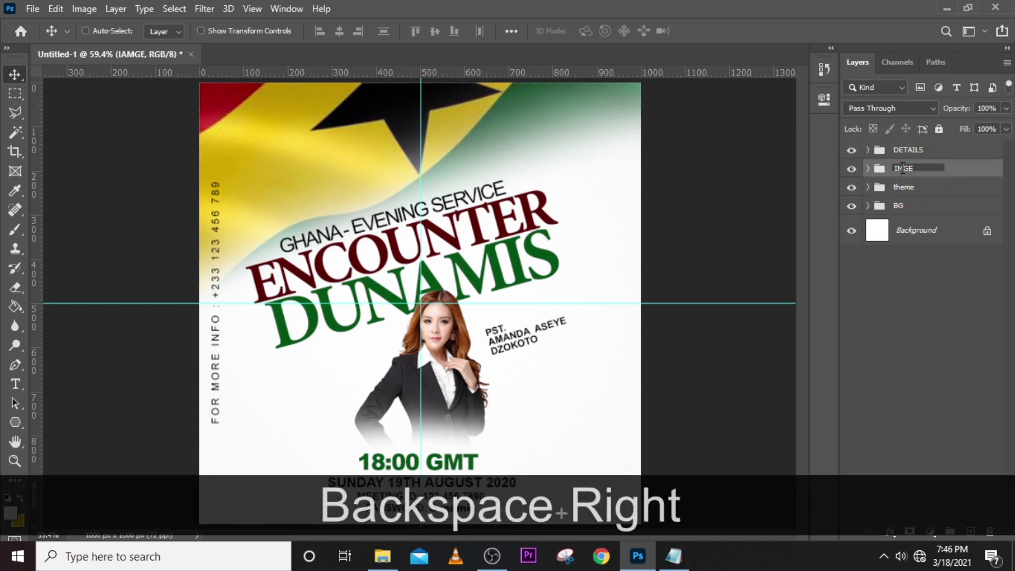
text(A)
click(943, 185)
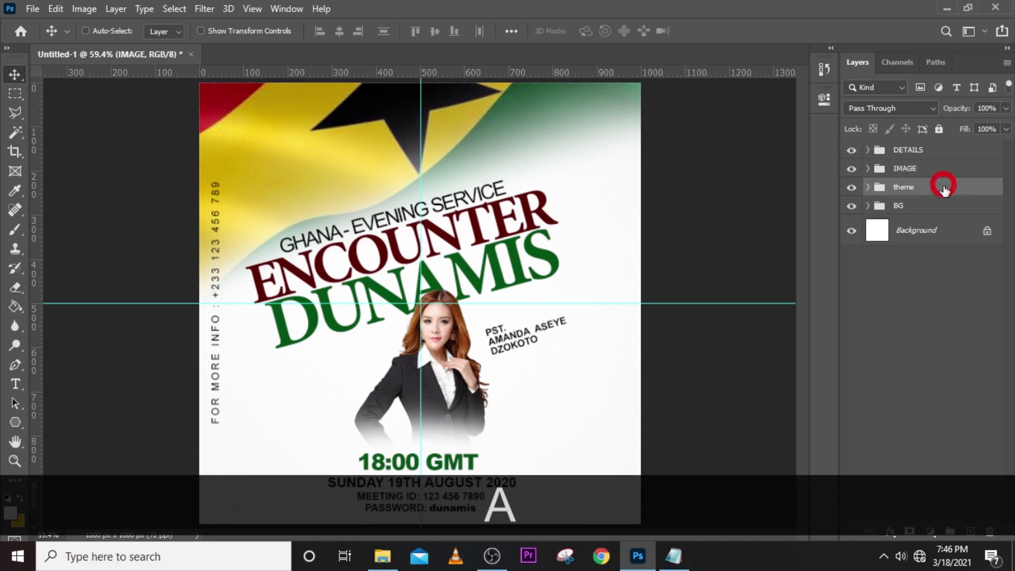
Place the Zoom-Logo-Free-PNG-Image file above the DETAILS group and position it over the upper-right end of the tilted title
click(919, 151)
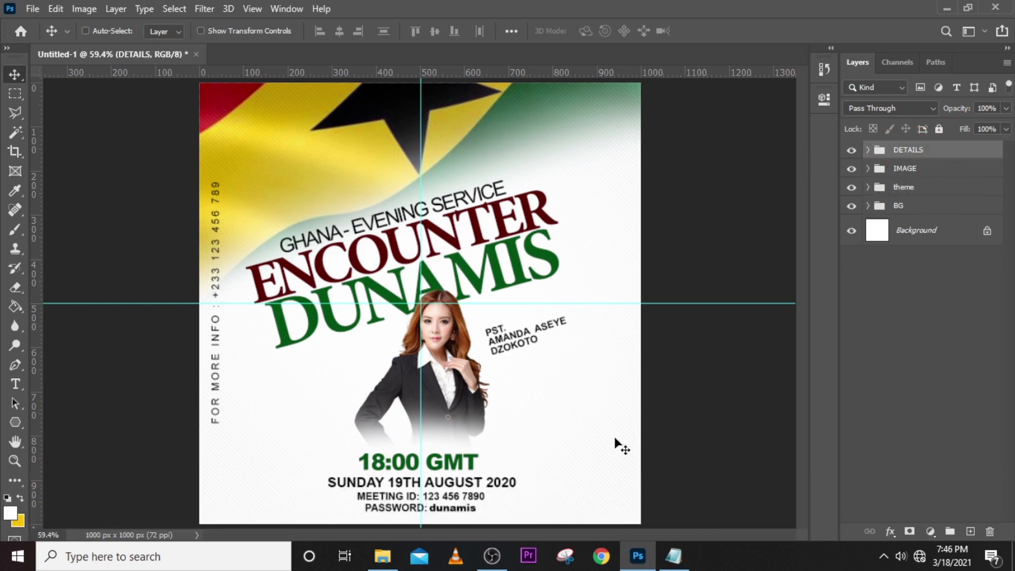
click(383, 556)
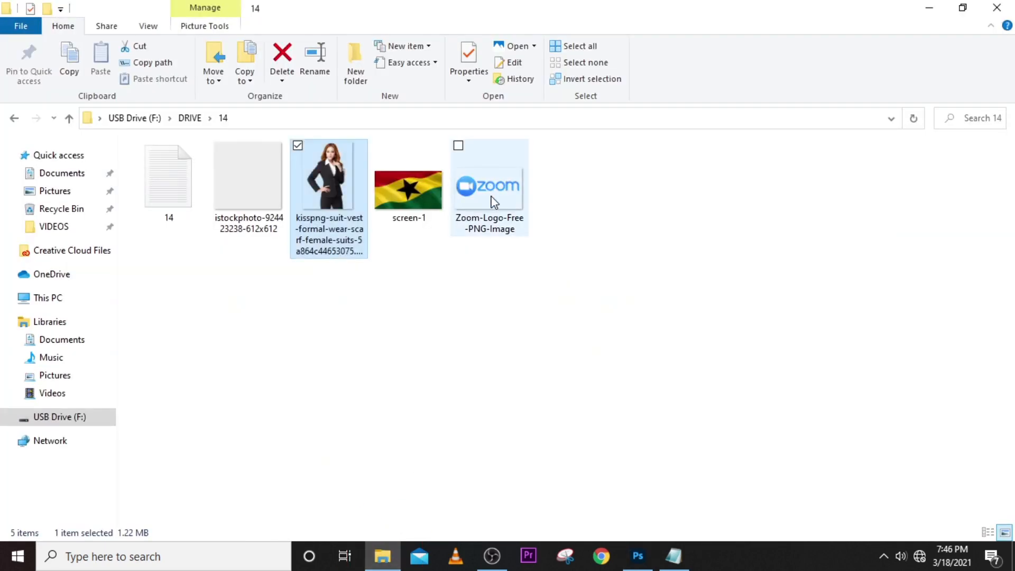
drag(494, 202, 554, 256)
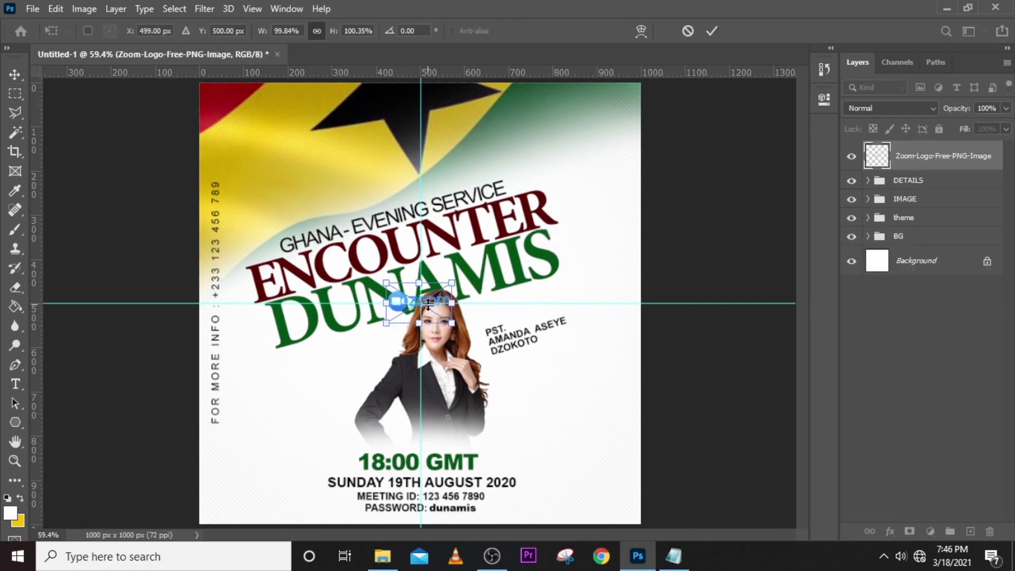
drag(428, 304, 532, 166)
key(Return)
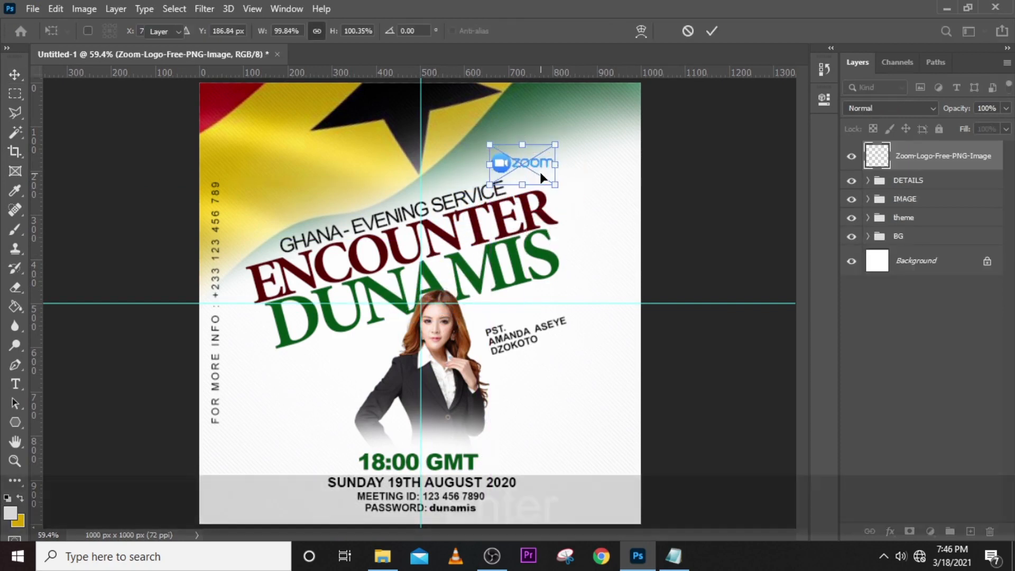
Select the white camera shape inside the Zoom logo with the Magic Wand tool and add a layer mask from the selection
key(ctrl+equal)
key(ctrl+equal)
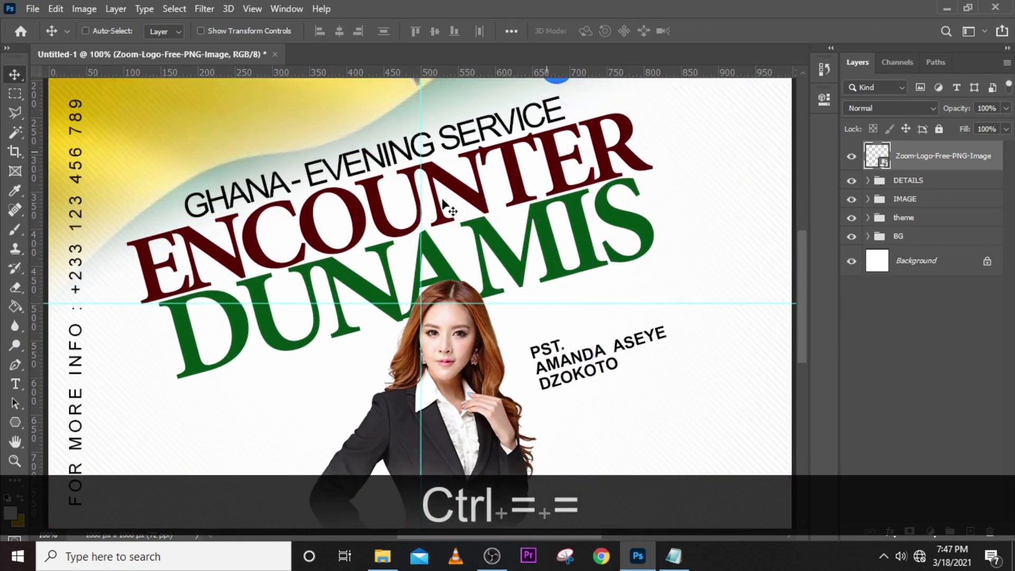
scroll(443, 198, up, 5)
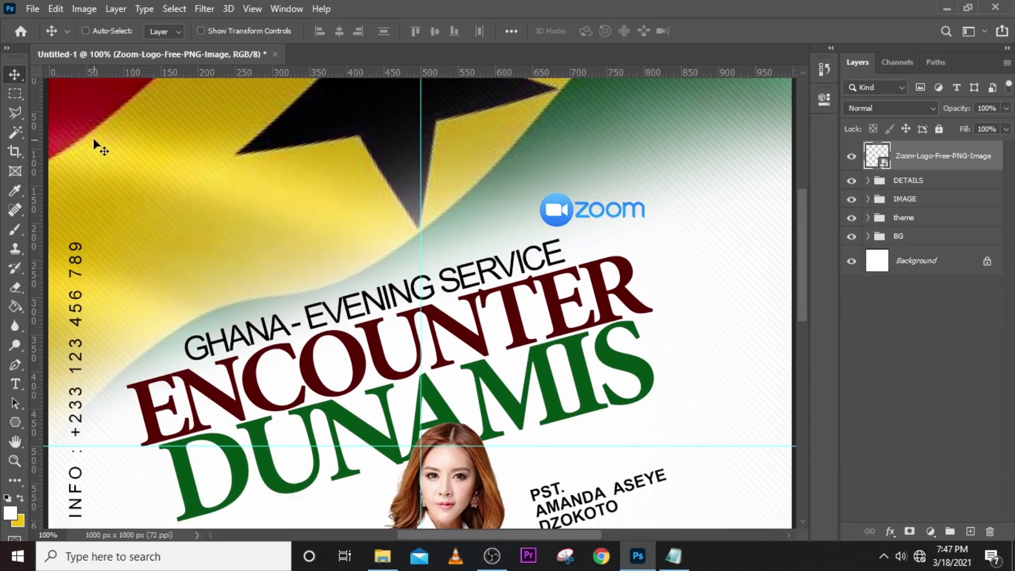
click(10, 132)
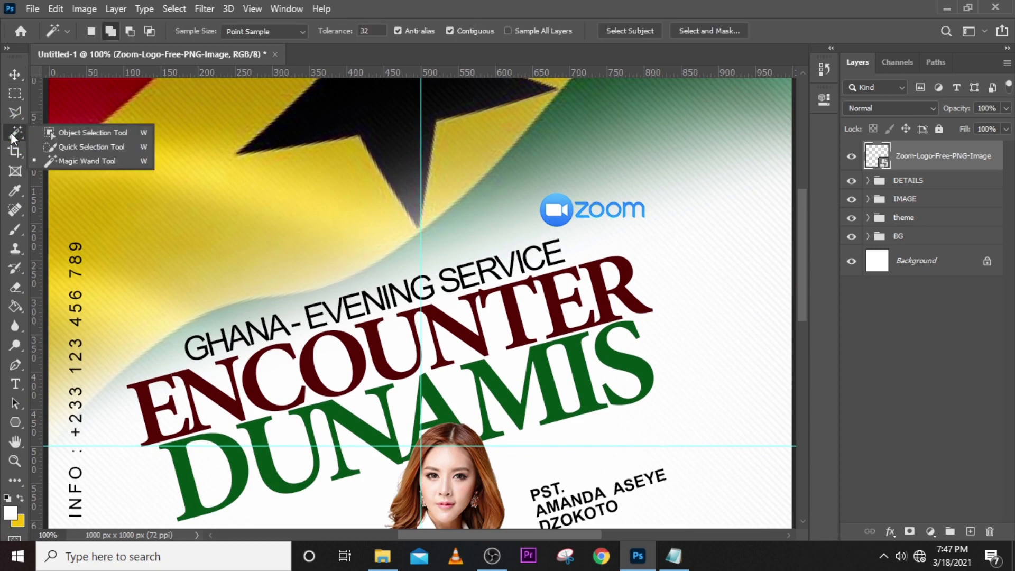
click(77, 161)
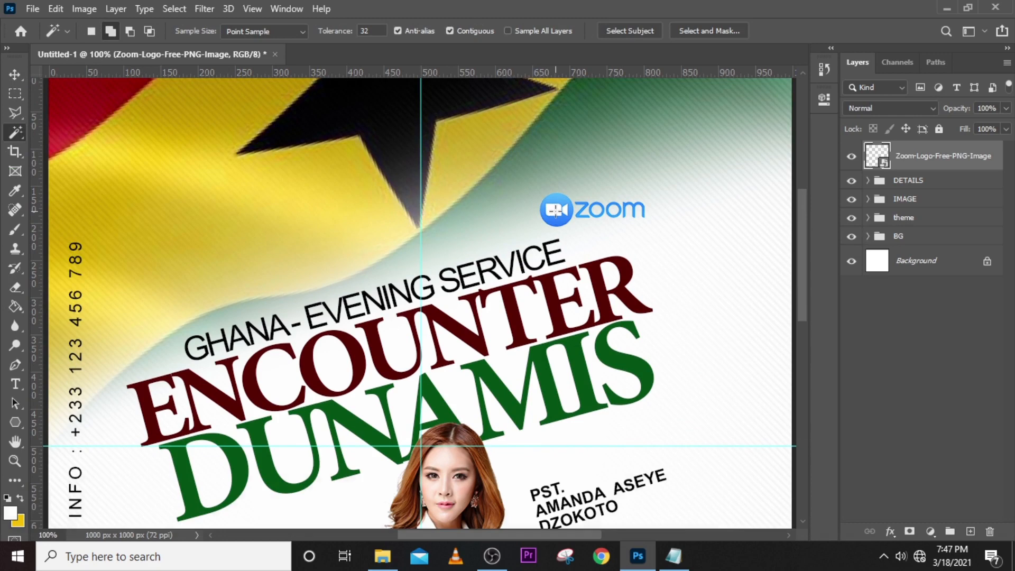
key(Caps_Lock)
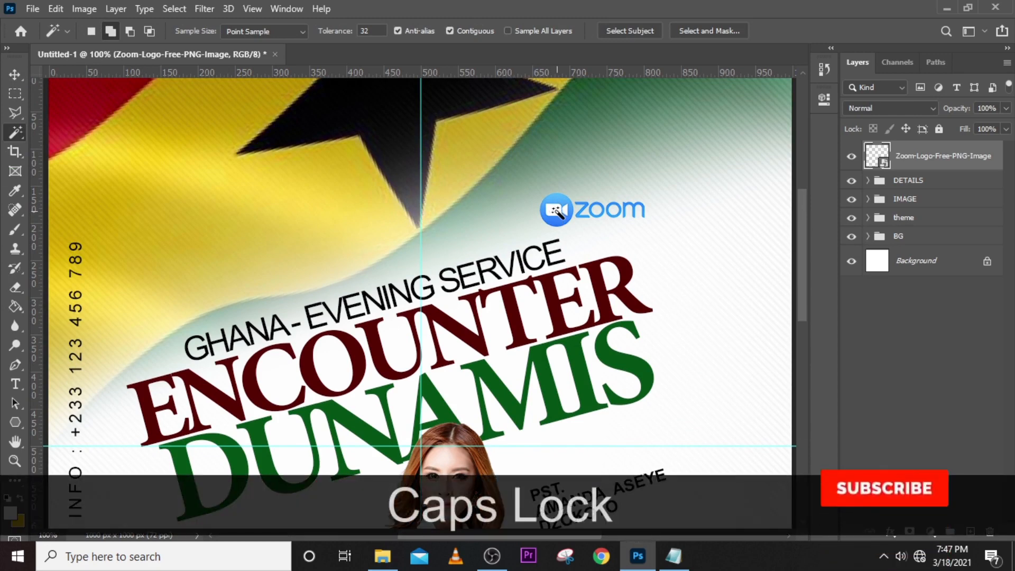
click(556, 210)
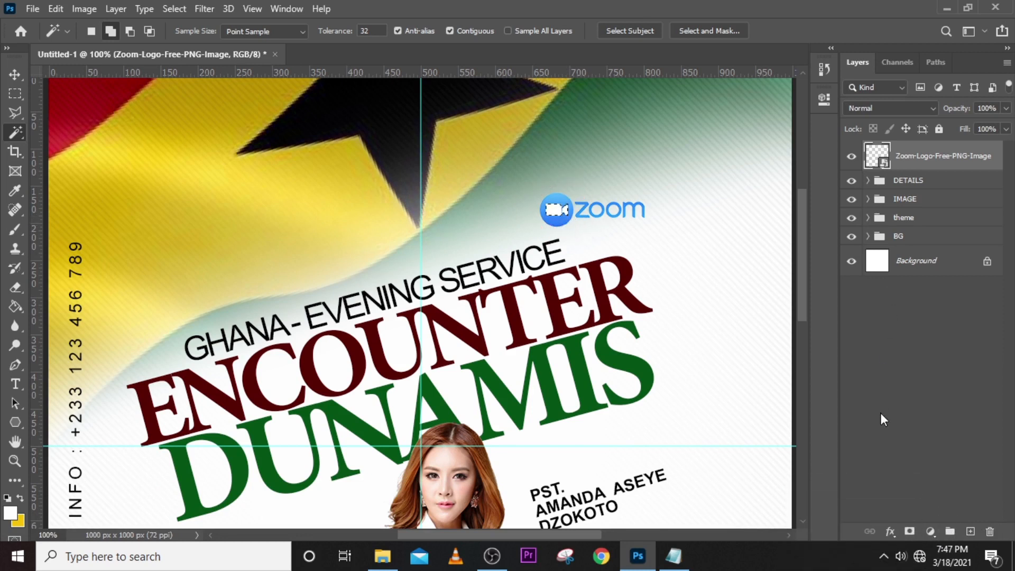
click(910, 531)
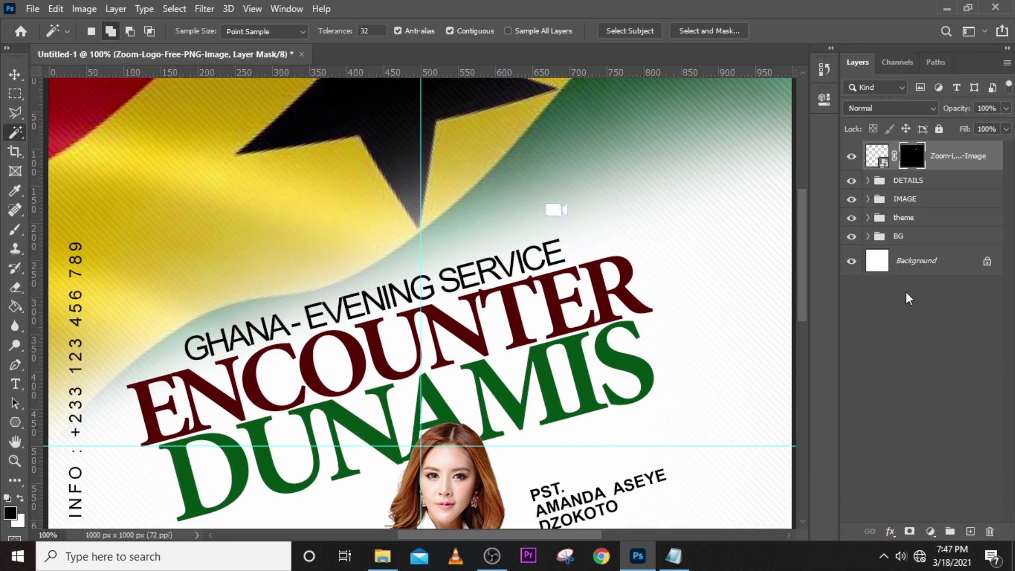
Invert the Zoom logo's layer mask so only the camera shape is cut out, and convert the logo layer to a smart object
click(824, 102)
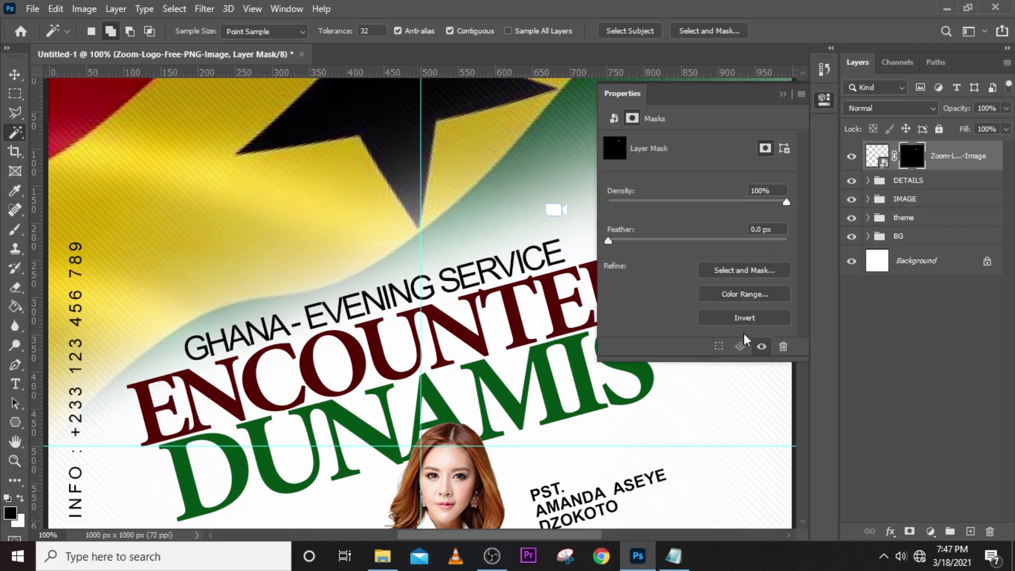
click(750, 318)
click(782, 93)
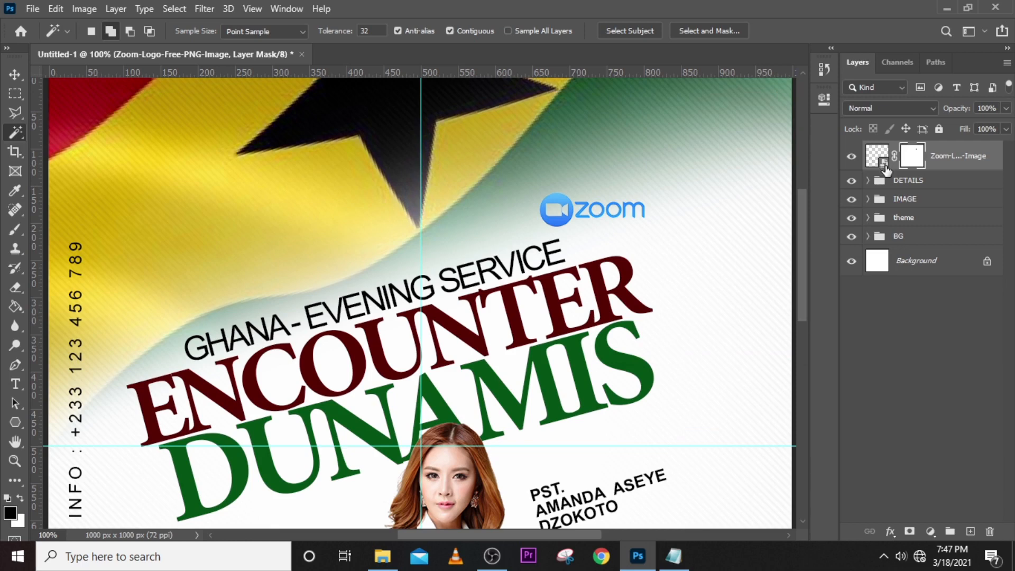
right_click(975, 156)
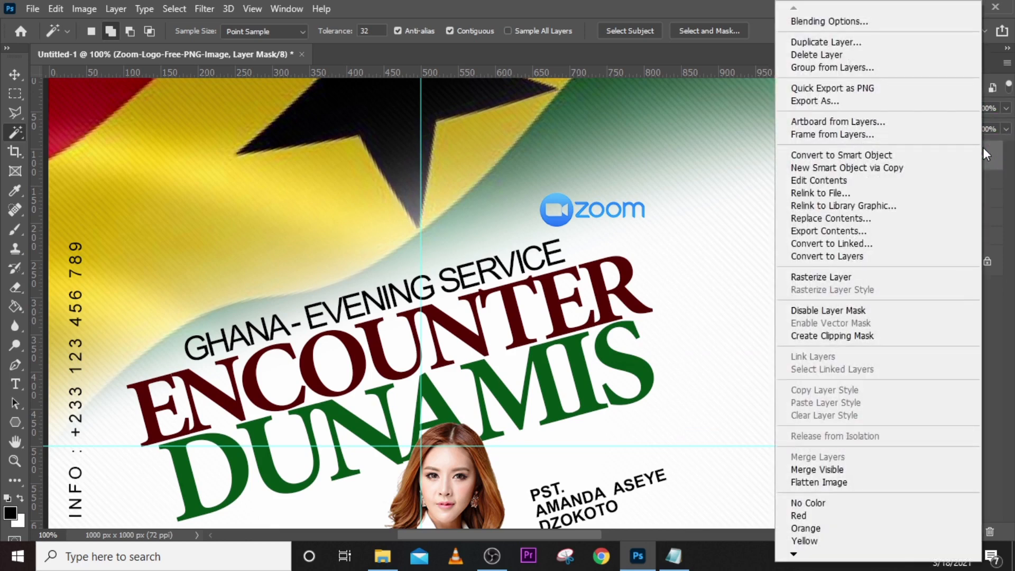
click(822, 155)
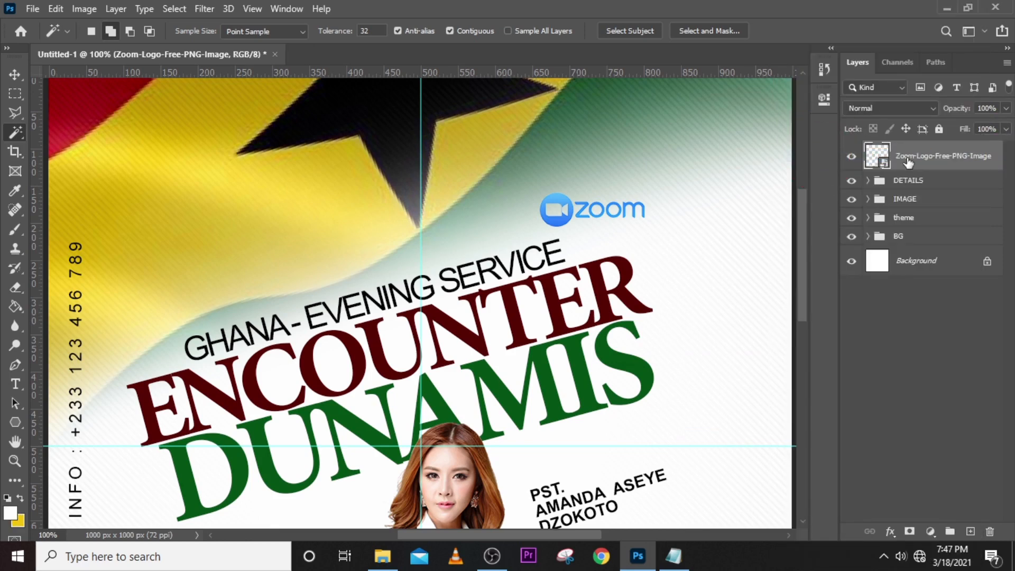
Add a Color Overlay to the Zoom logo using the dark red sampled from the ENCOUNTER lettering
double_click(997, 170)
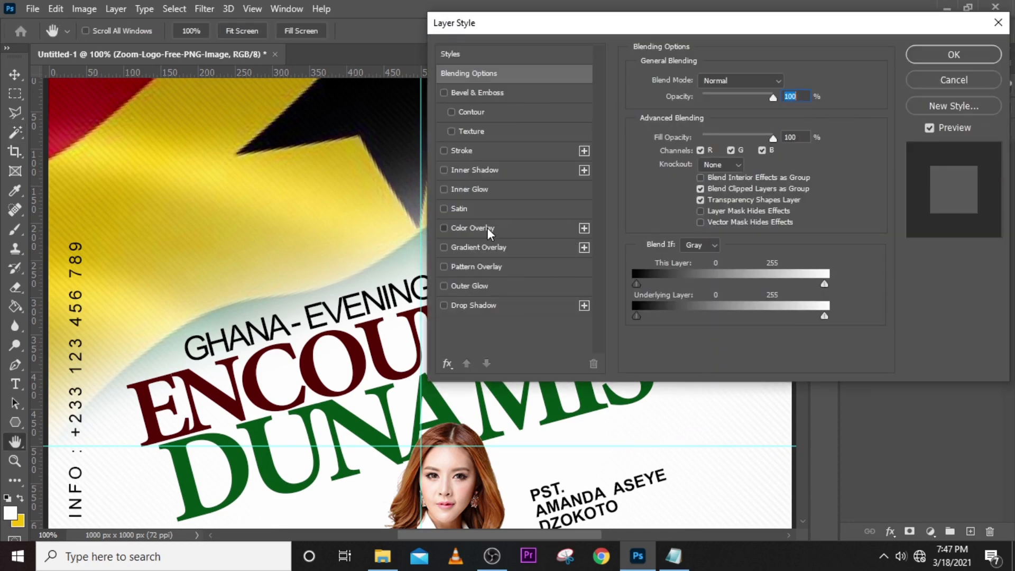
click(487, 228)
click(787, 82)
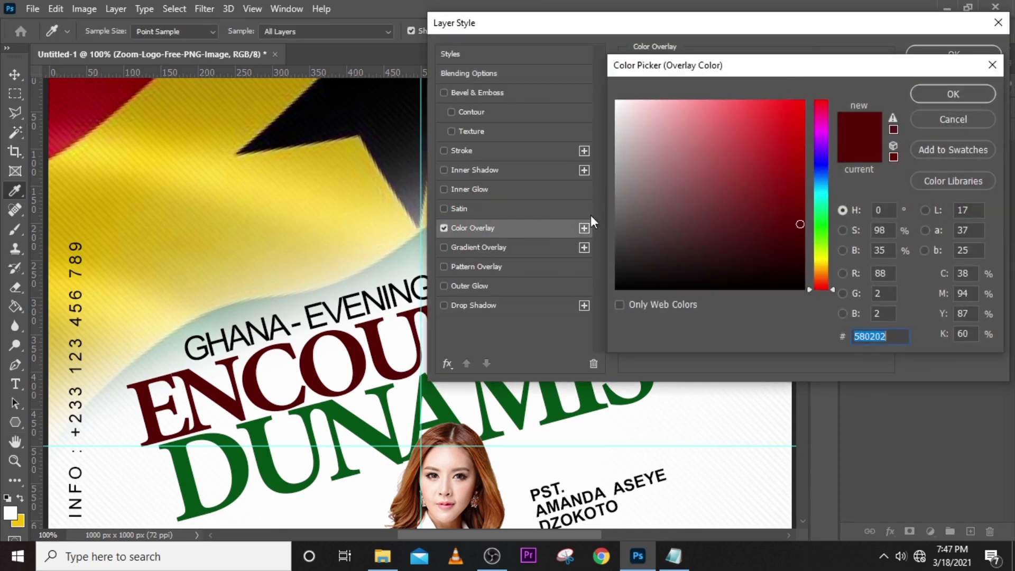
click(378, 328)
click(953, 95)
click(953, 55)
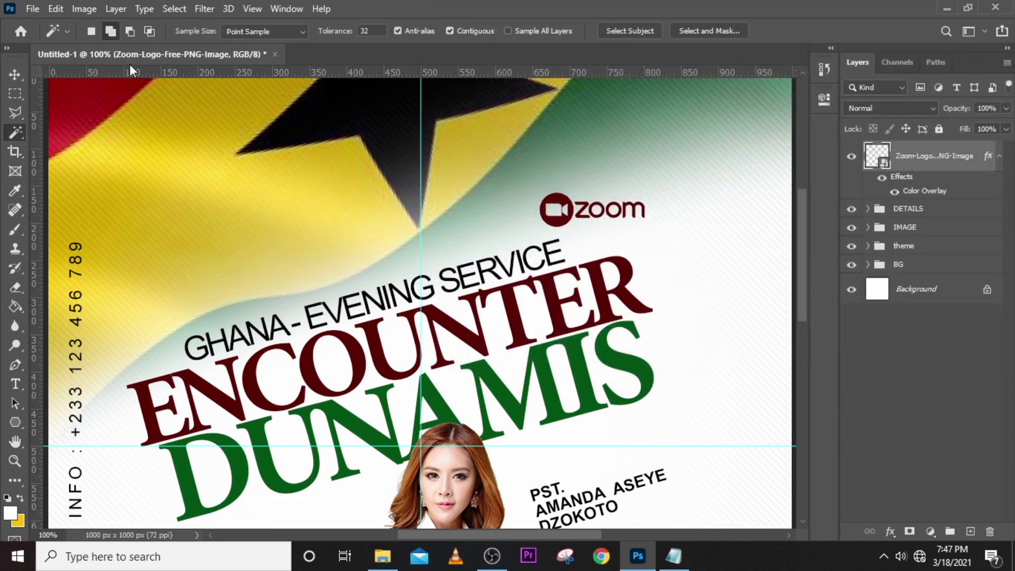
Move the Zoom logo into the flyer's upper-right corner with a small margin and collapse its layer effects list
click(14, 78)
drag(583, 219, 708, 127)
drag(802, 254, 802, 219)
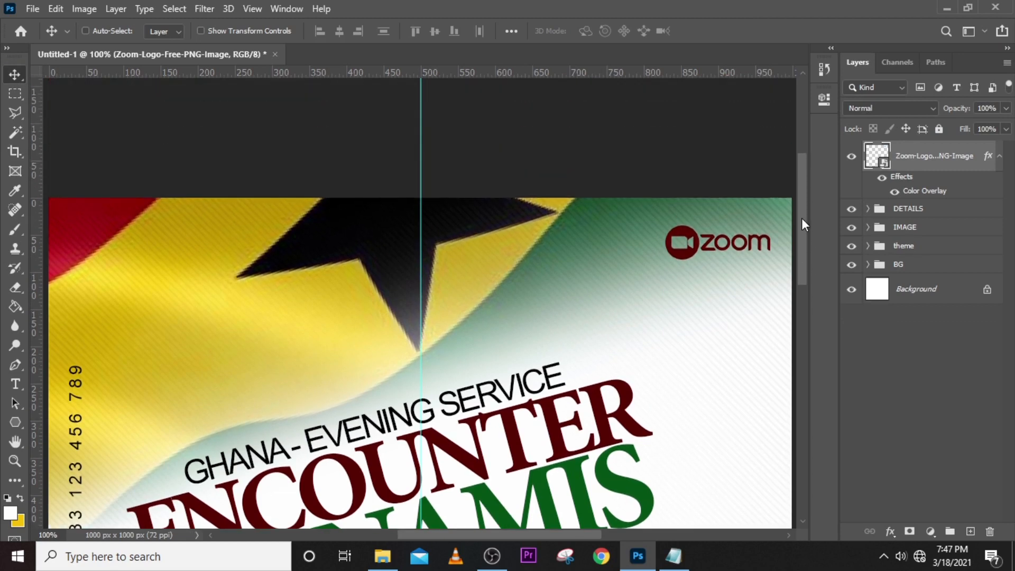
key(ctrl+0)
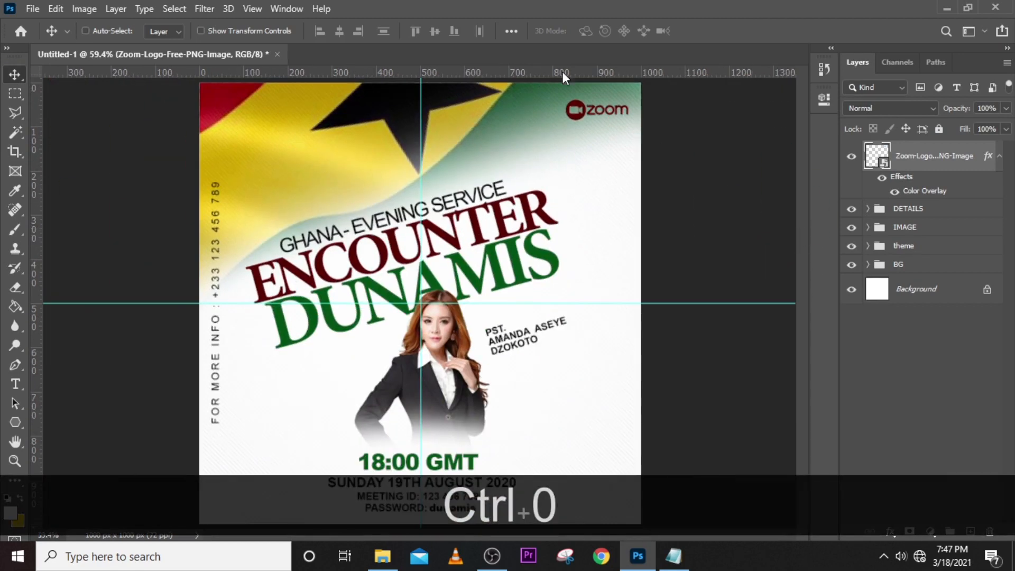
drag(601, 101, 592, 109)
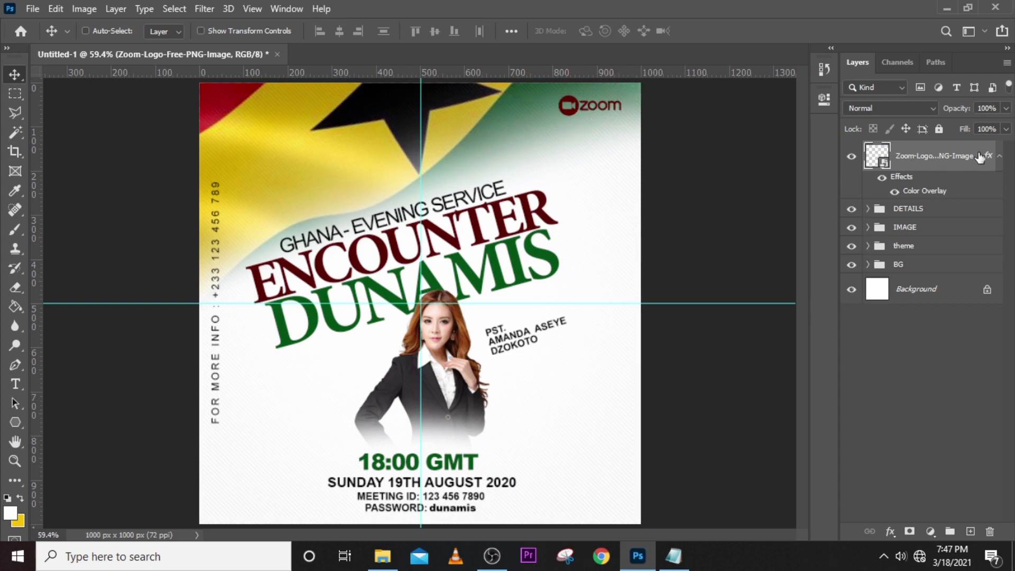
click(1000, 156)
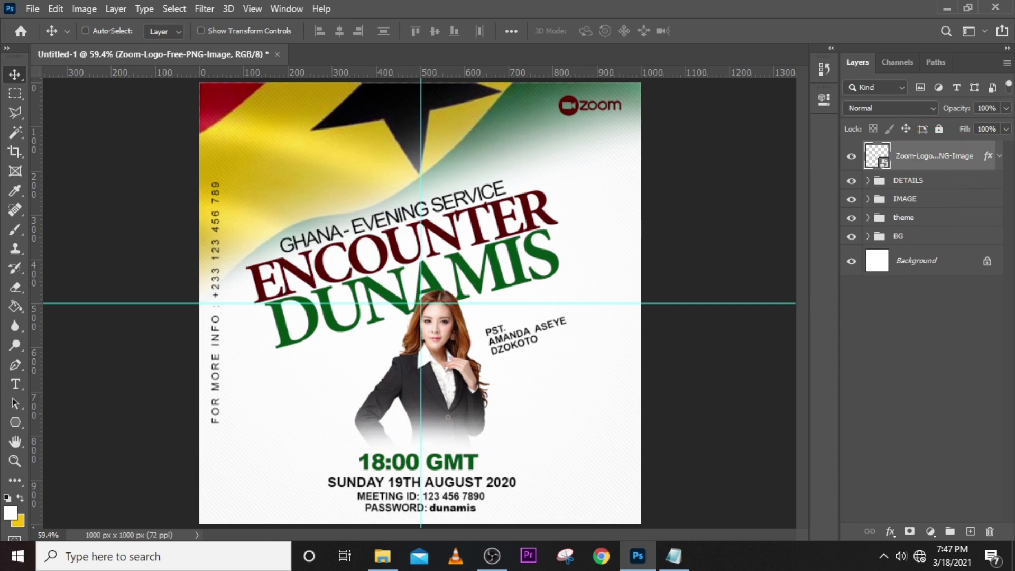
Stamp all visible layers into a new merged layer above the Zoom logo
key(ctrl+shift)
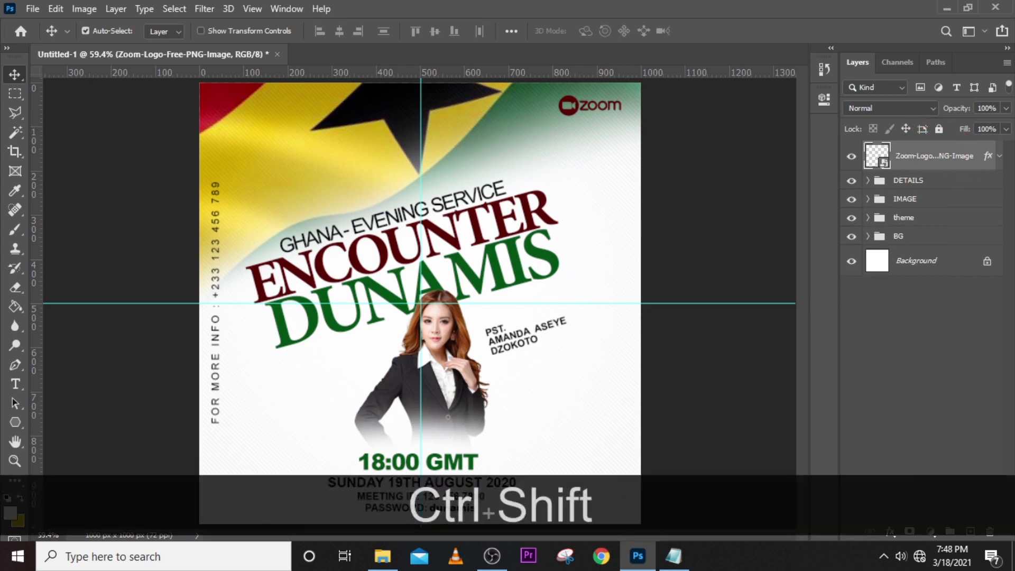
key(alt)
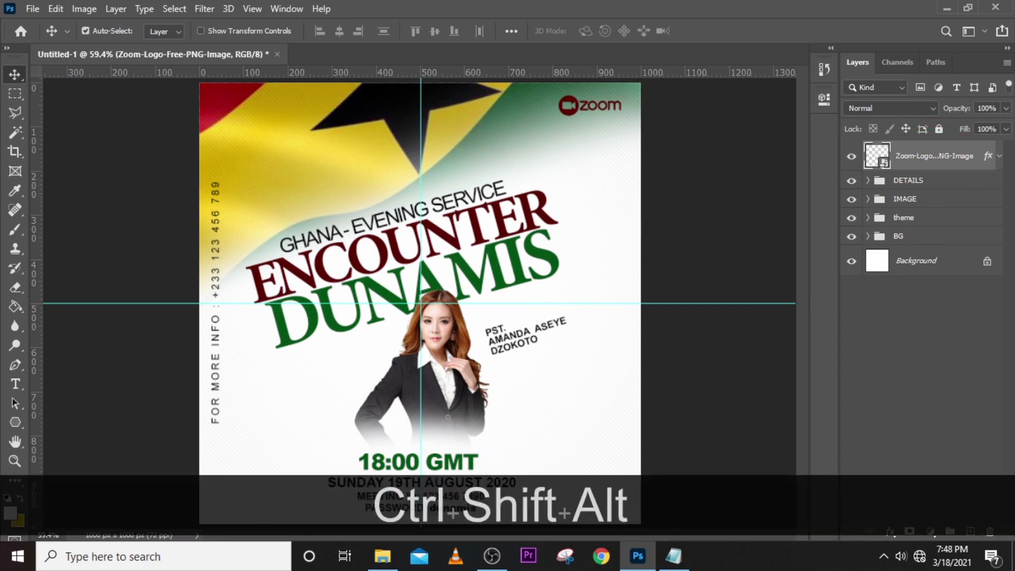
key(ctrl+shift+alt+e)
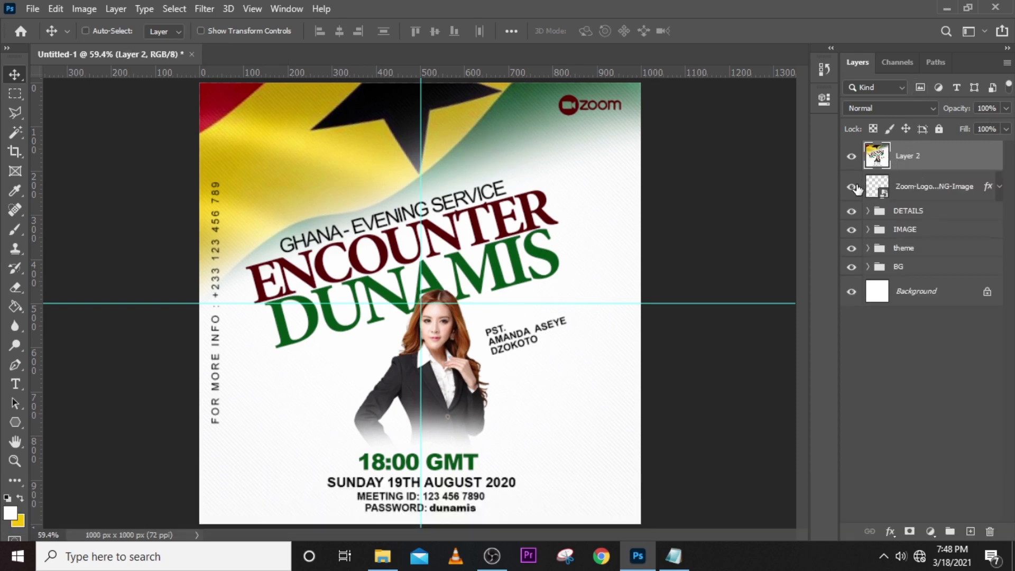
Check the merged layer on its own by hiding every layer and showing only it, and restore the visibility of all layers
click(851, 156)
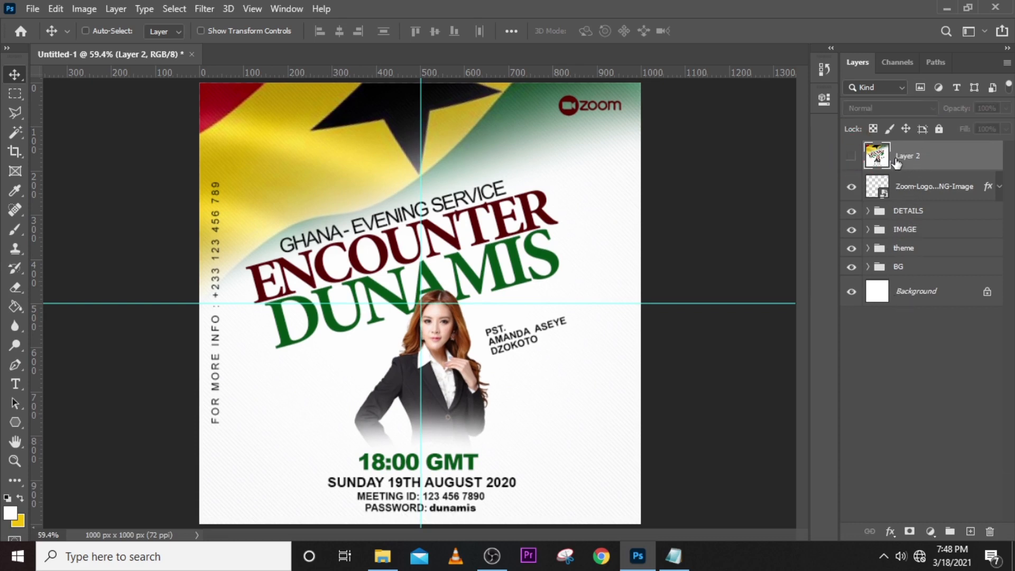
click(851, 187)
click(851, 211)
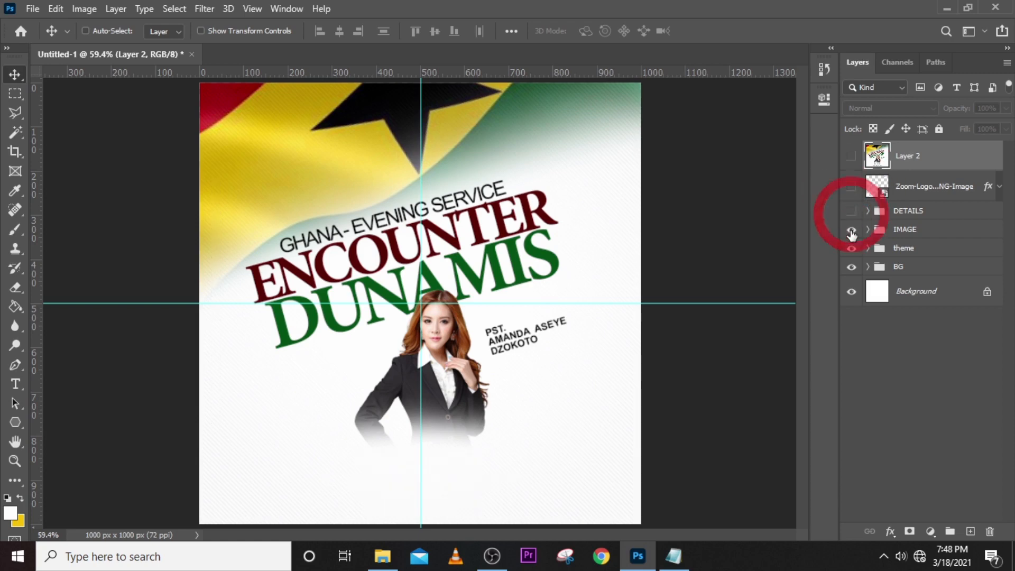
click(852, 230)
click(851, 248)
click(851, 267)
click(852, 290)
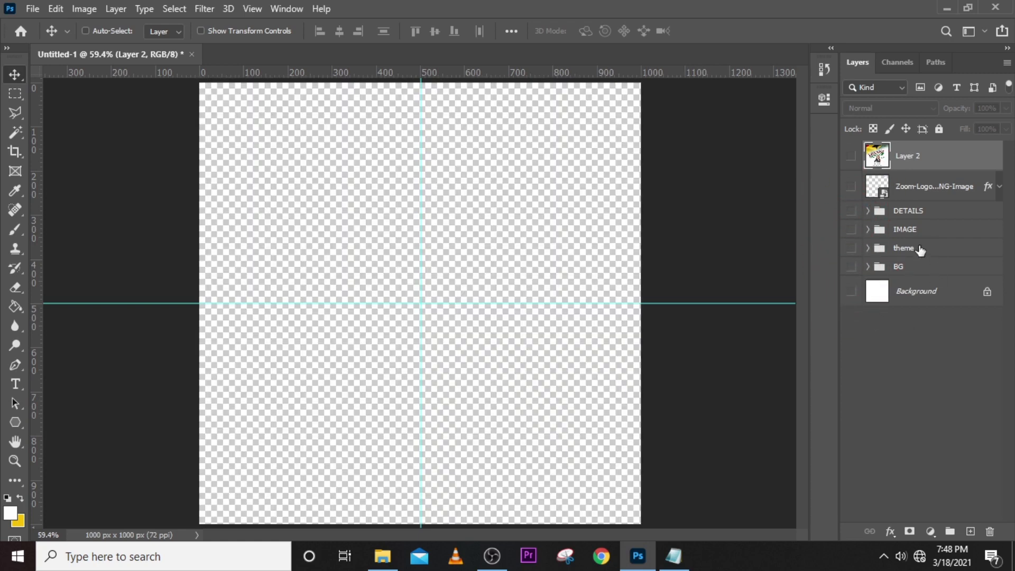
click(852, 157)
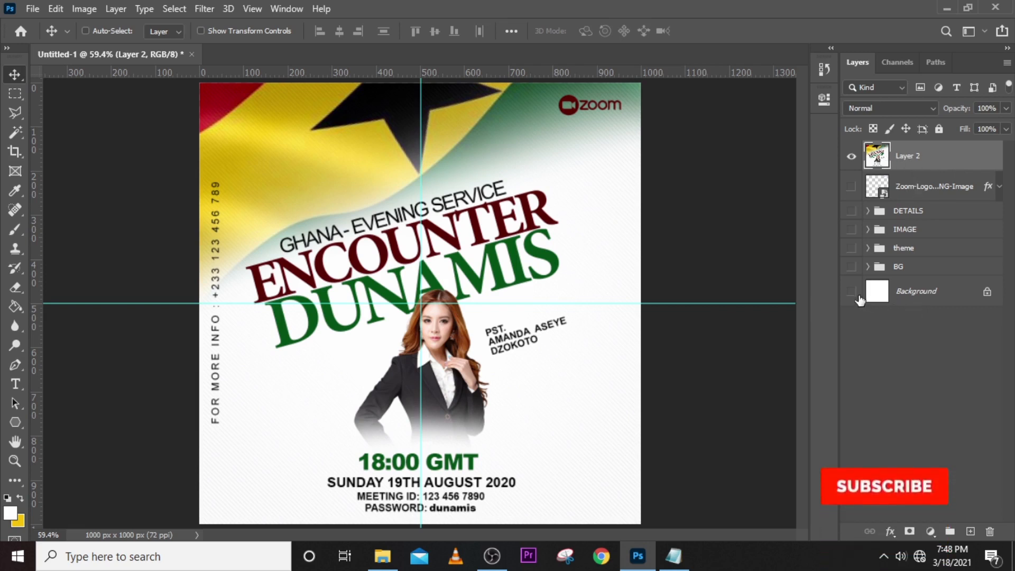
drag(851, 292, 852, 185)
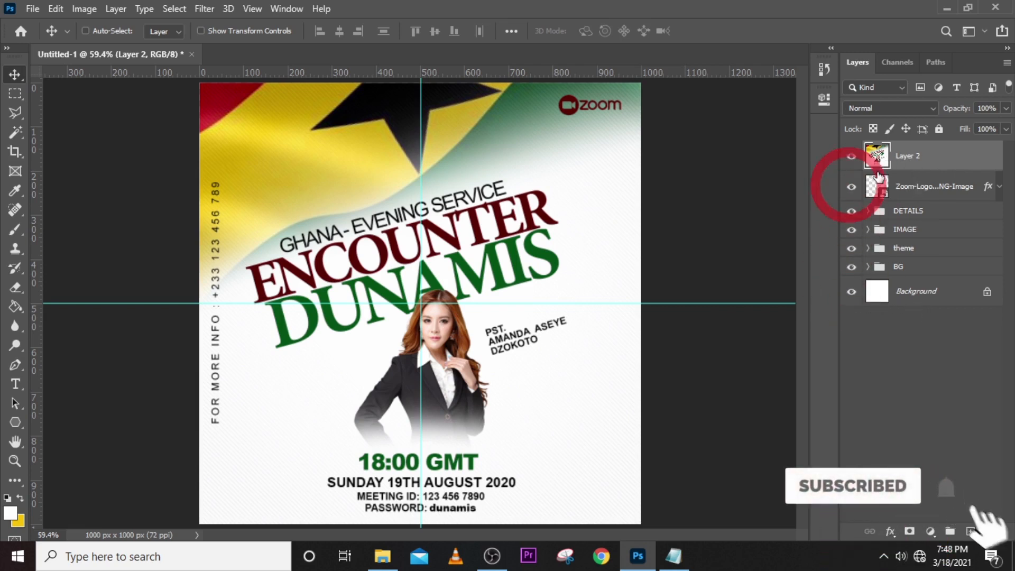
Apply the Texturizer filter to the merged layer with Sandstone texture, 76% scaling, relief 4 and light from Top
click(915, 159)
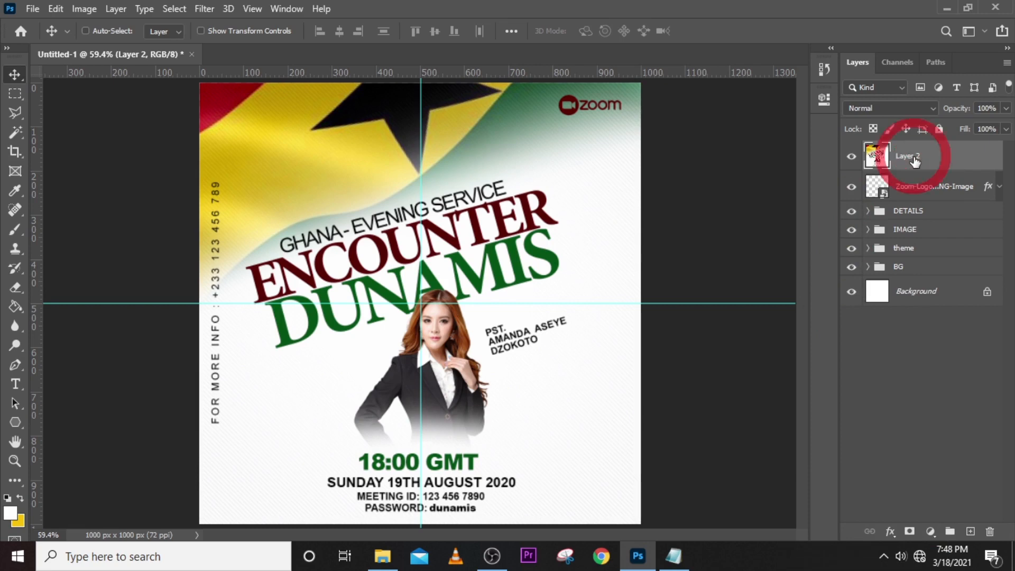
click(205, 9)
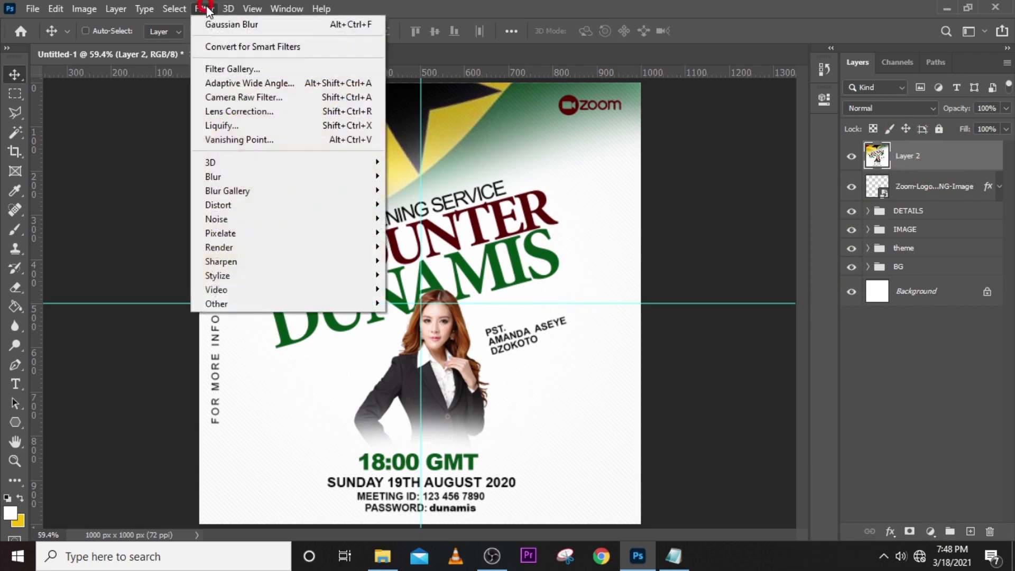
click(223, 71)
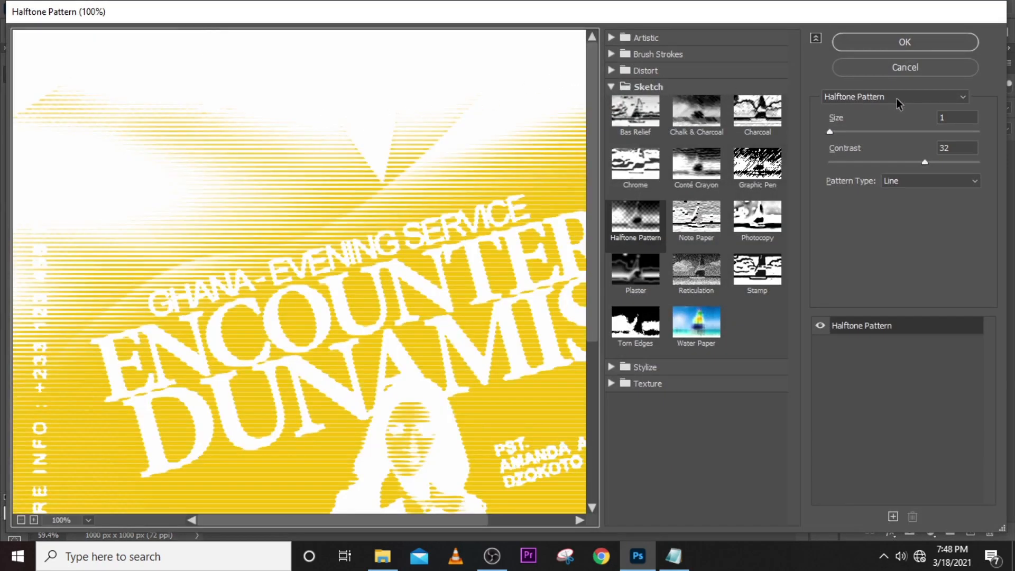
click(892, 97)
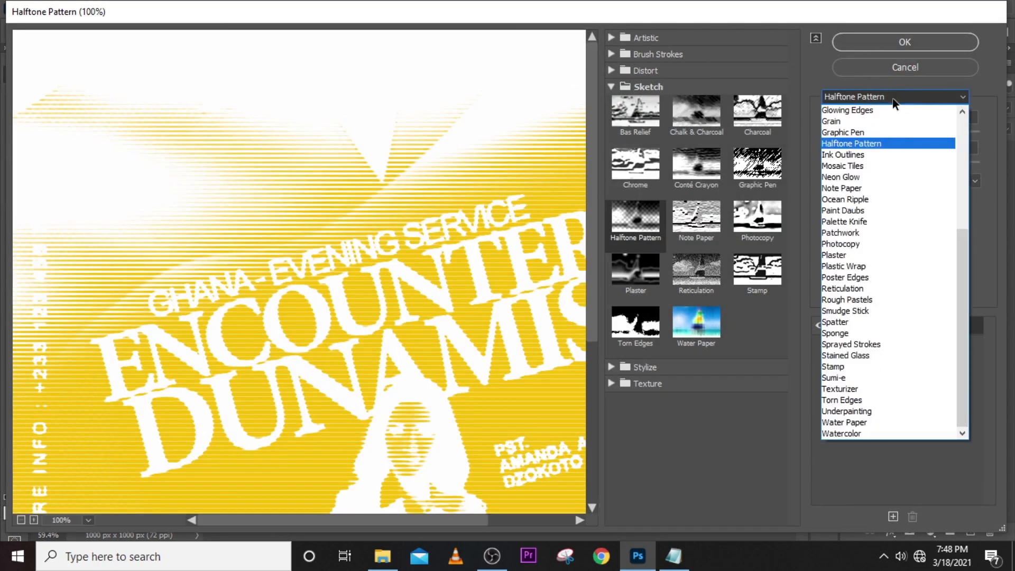
click(843, 391)
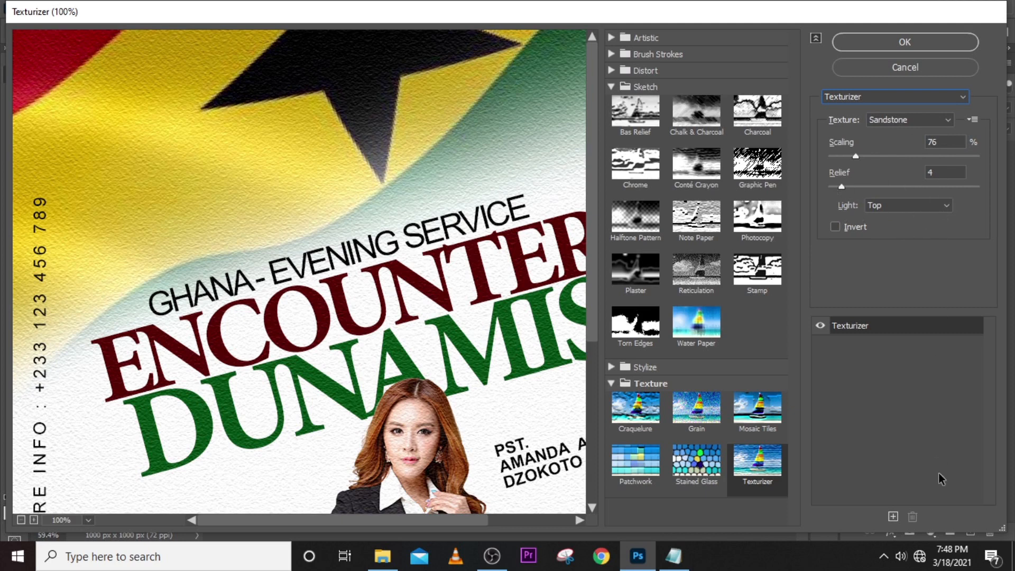
click(899, 44)
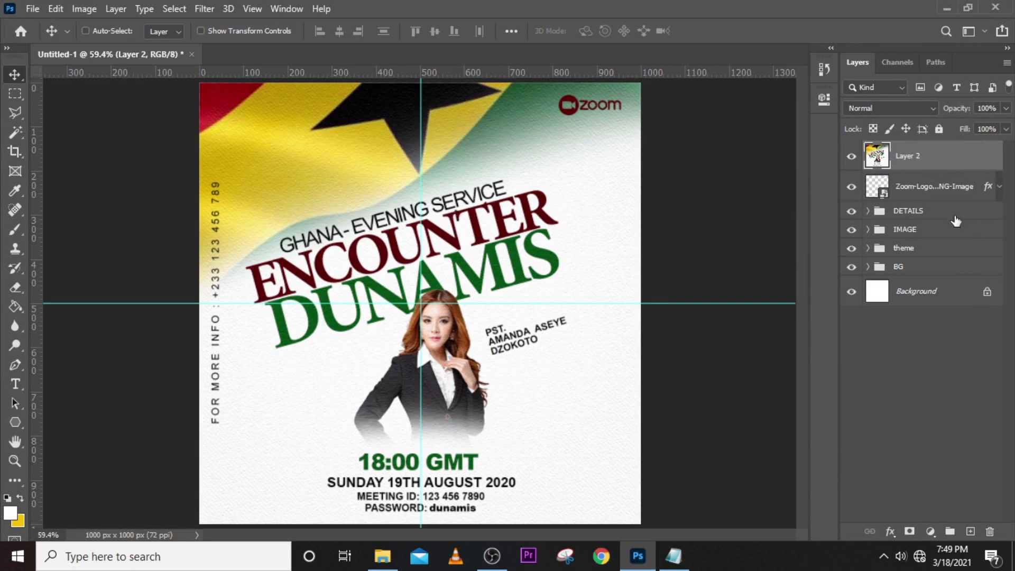
Add a layer mask to the merged layer and paint out the texture over the centre and lower flyer with a 700 px soft round black brush
click(909, 532)
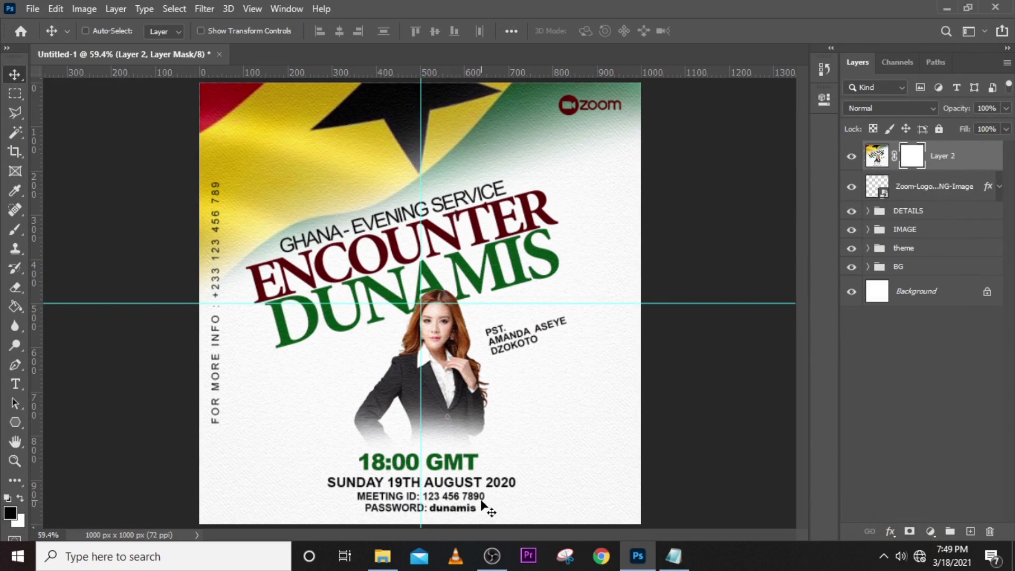
key(b)
click(93, 30)
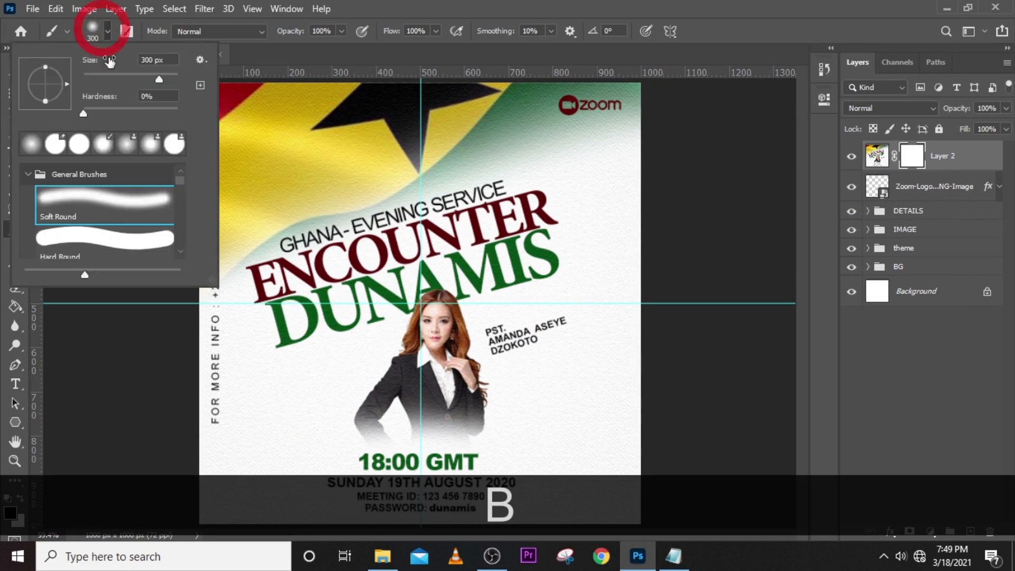
click(36, 146)
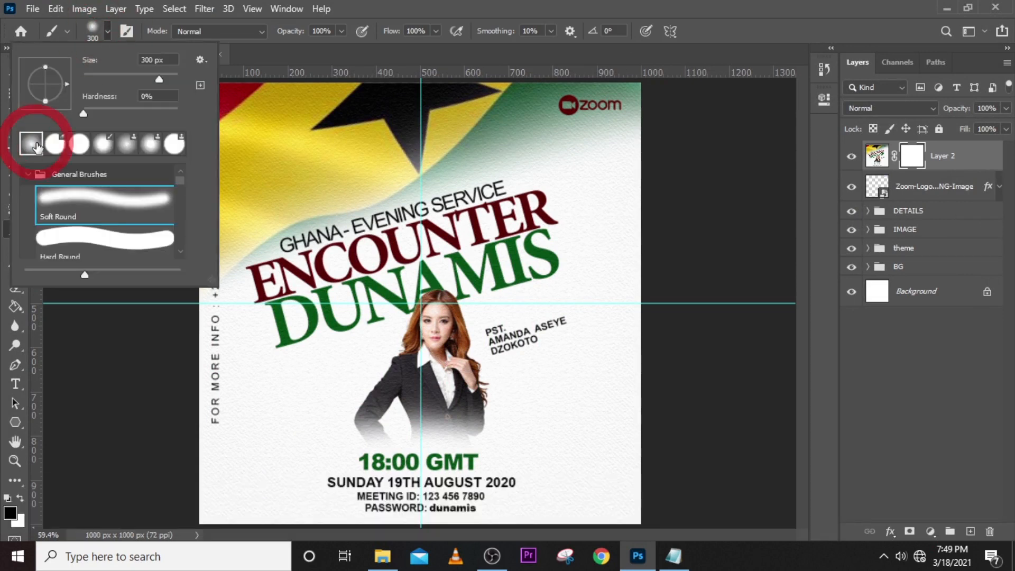
click(495, 3)
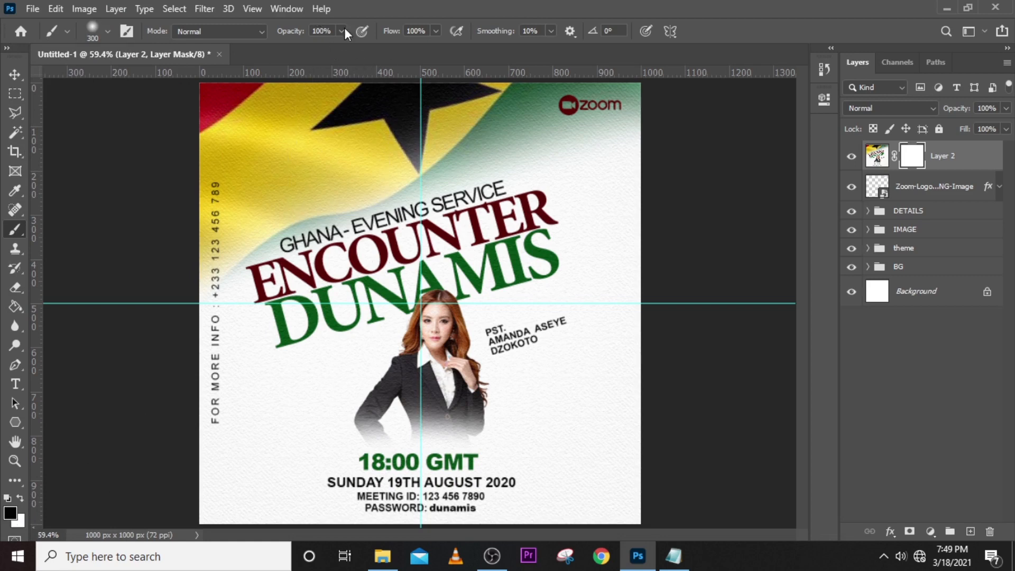
key(bracketright)
key(bracketright)
key(bracketright)
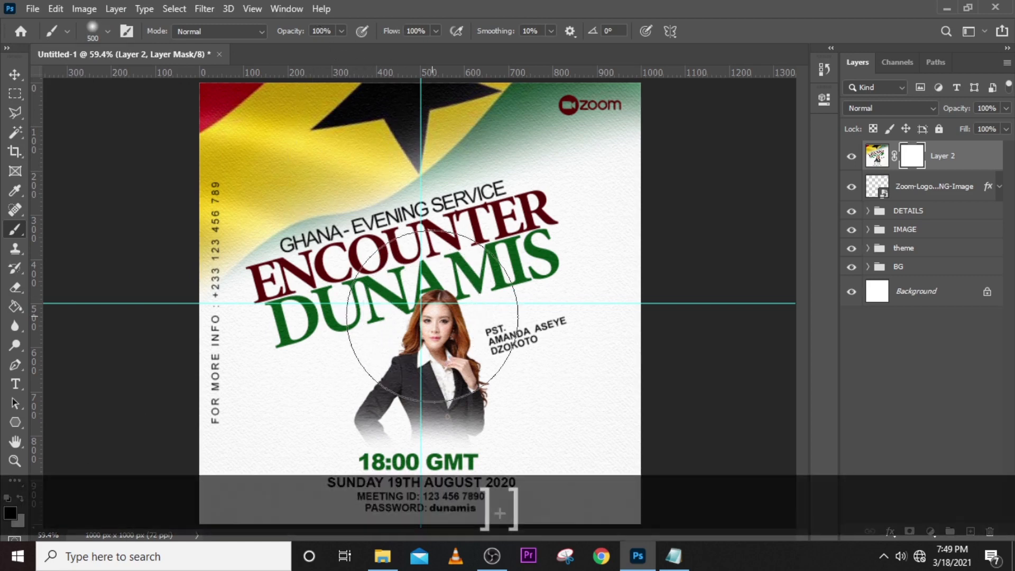
key(bracketright)
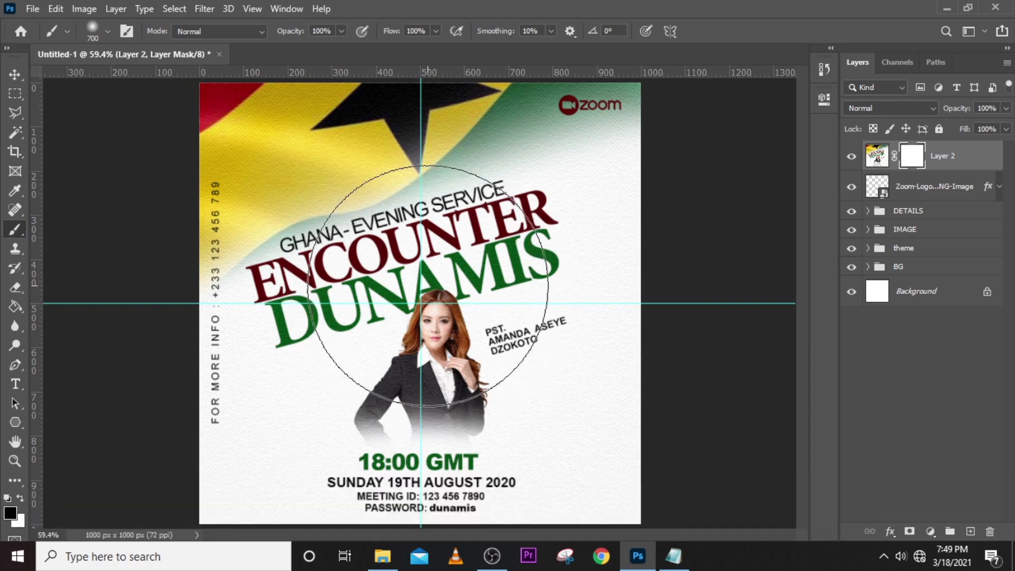
click(369, 339)
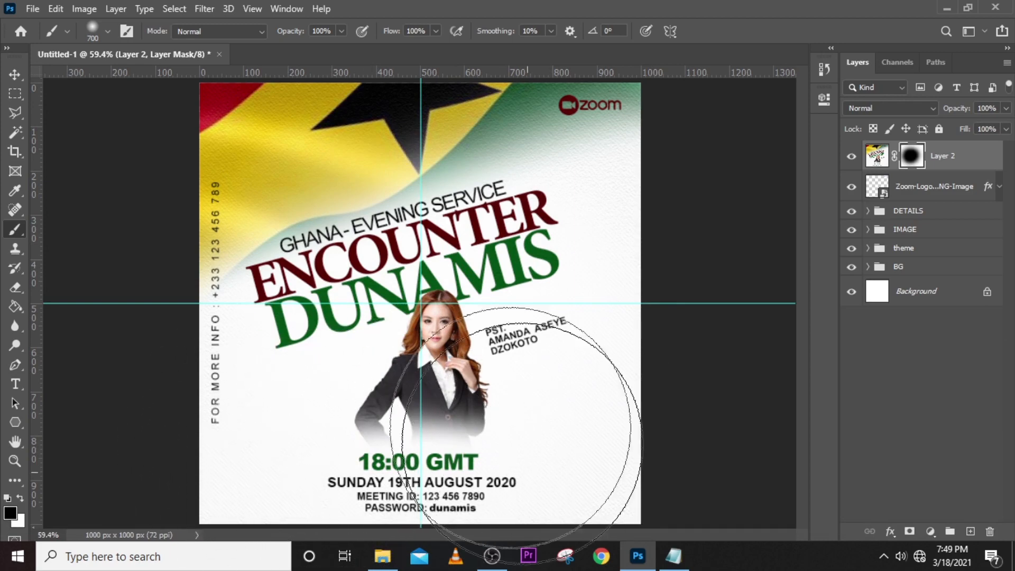
mouse_move(259, 386)
mouse_down()
mouse_move(596, 386)
mouse_move(478, 408)
mouse_move(529, 461)
mouse_move(480, 330)
mouse_up()
key(v)
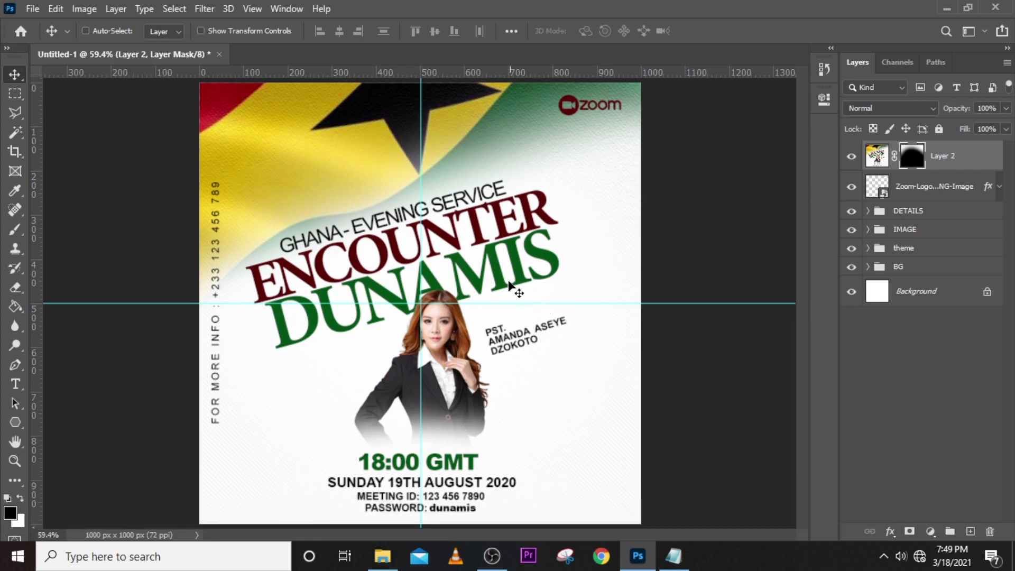
Toggle the masked texture layer's visibility to compare the flyer with and without the texture
click(876, 156)
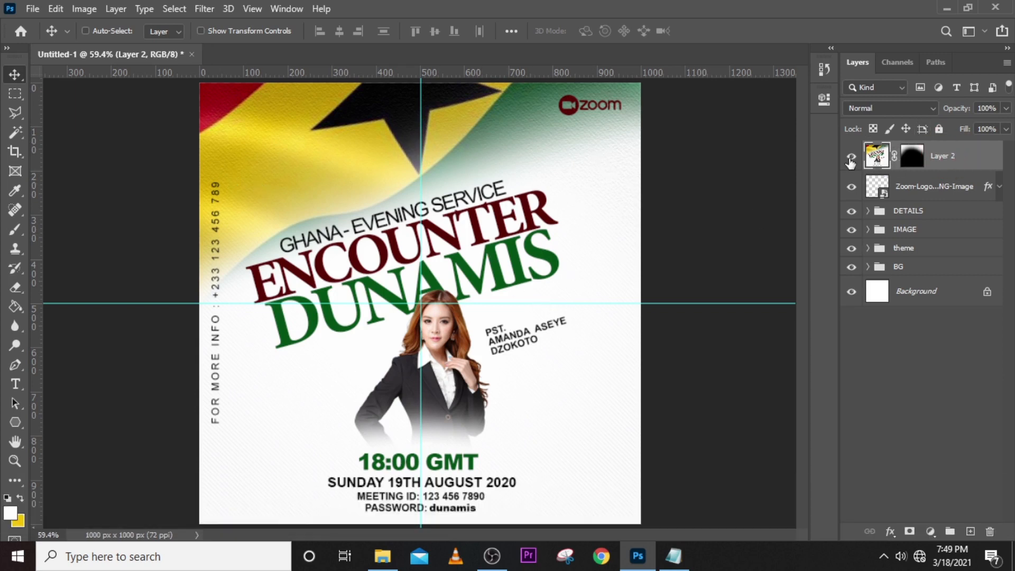
click(851, 157)
click(851, 157)
click(851, 158)
click(851, 158)
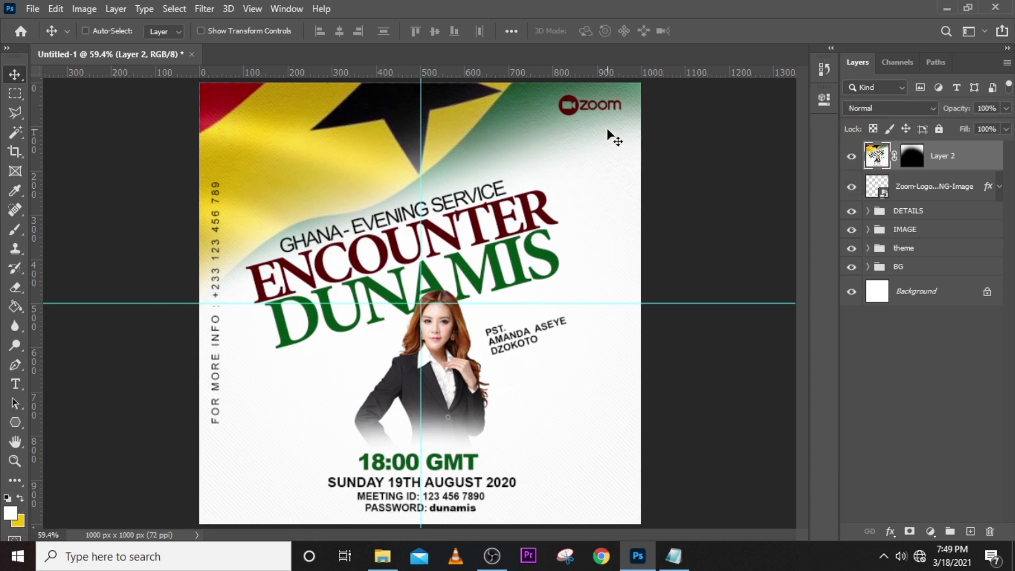